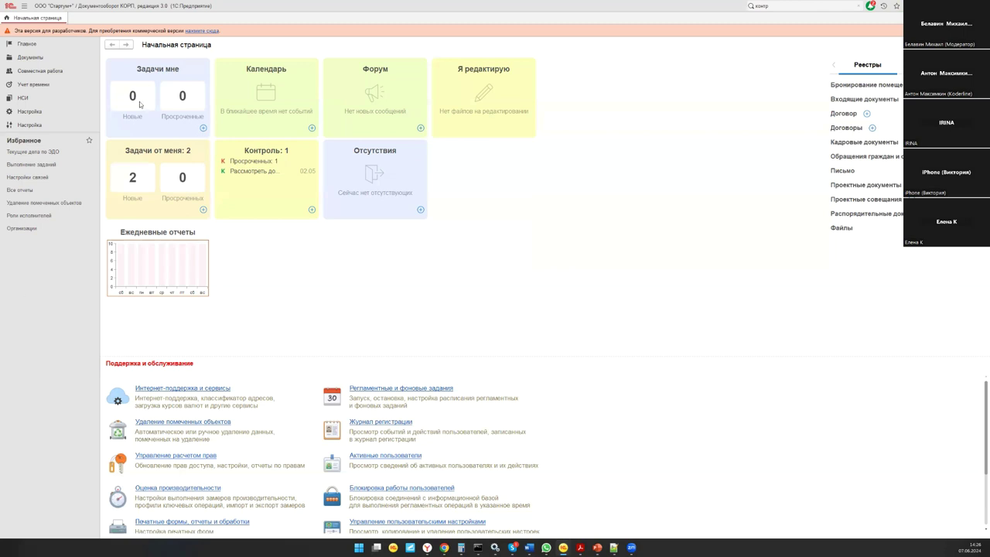
# Step: Open the EDO settings from the current EDO tasks (Текущие дела ЭДО) and review the receiving and sending settings
pyautogui.click(30, 112)
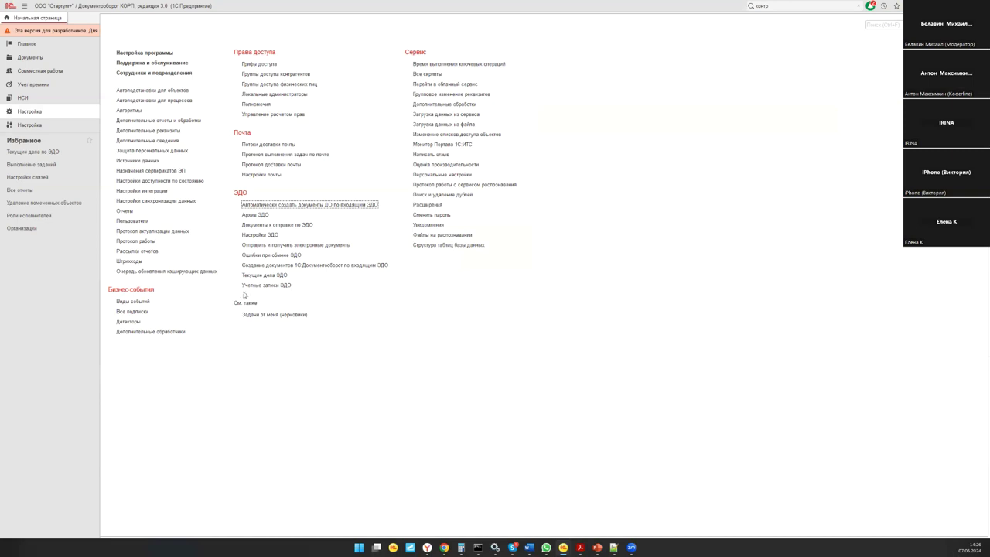
pyautogui.click(268, 275)
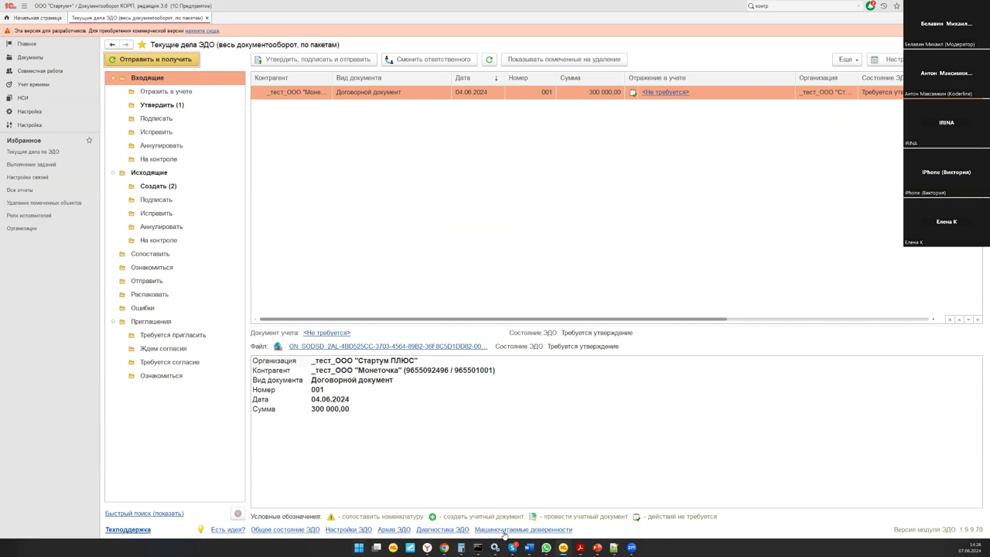
pyautogui.click(339, 532)
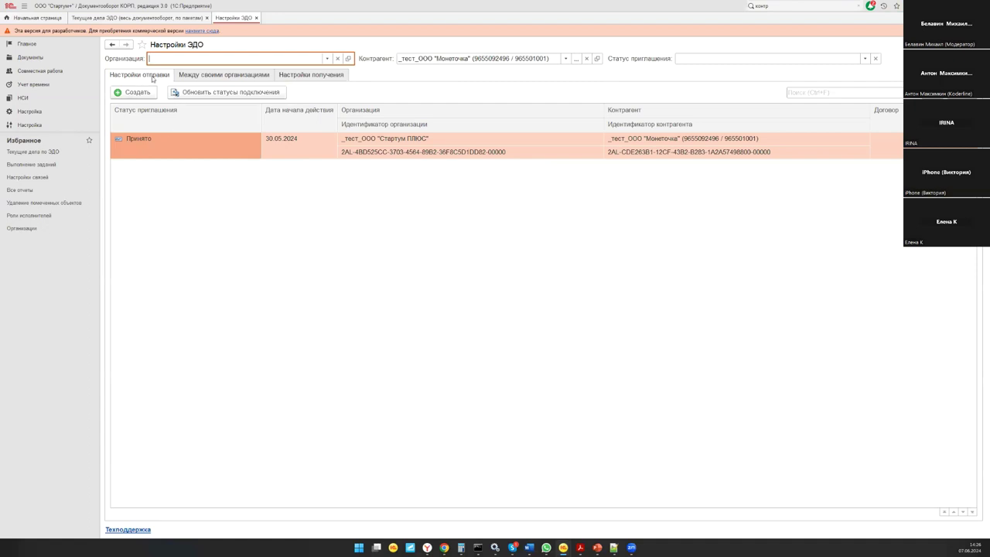
pyautogui.click(292, 77)
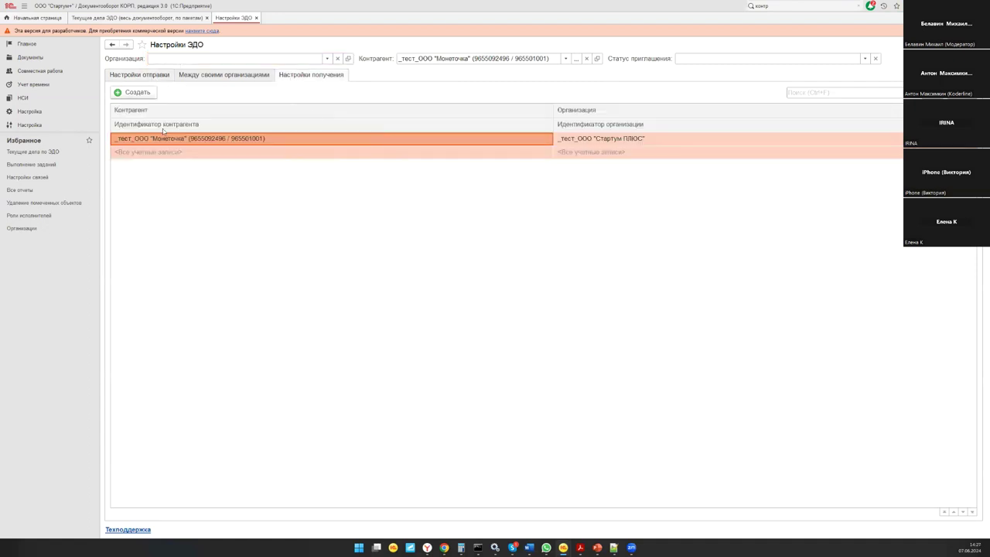
pyautogui.click(139, 75)
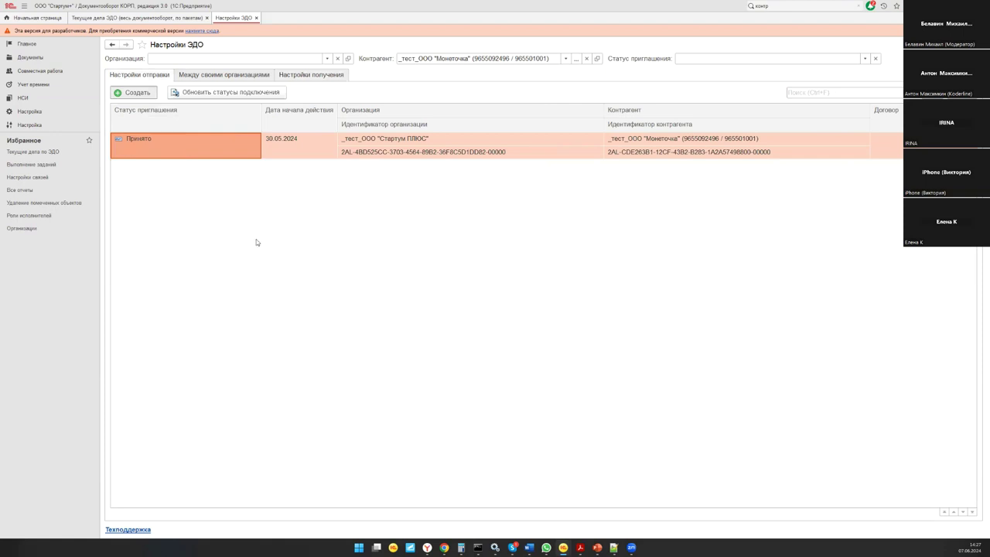
# Step: Create a new document sending setting for the organization _тест_ООО "Стартум ПЛЮС"
pyautogui.press('Insert')
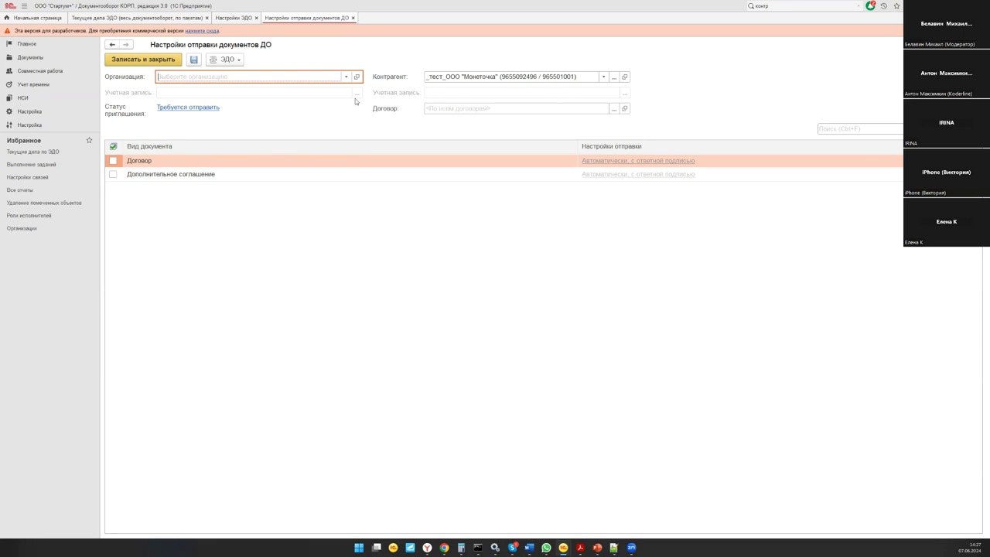
pyautogui.click(346, 77)
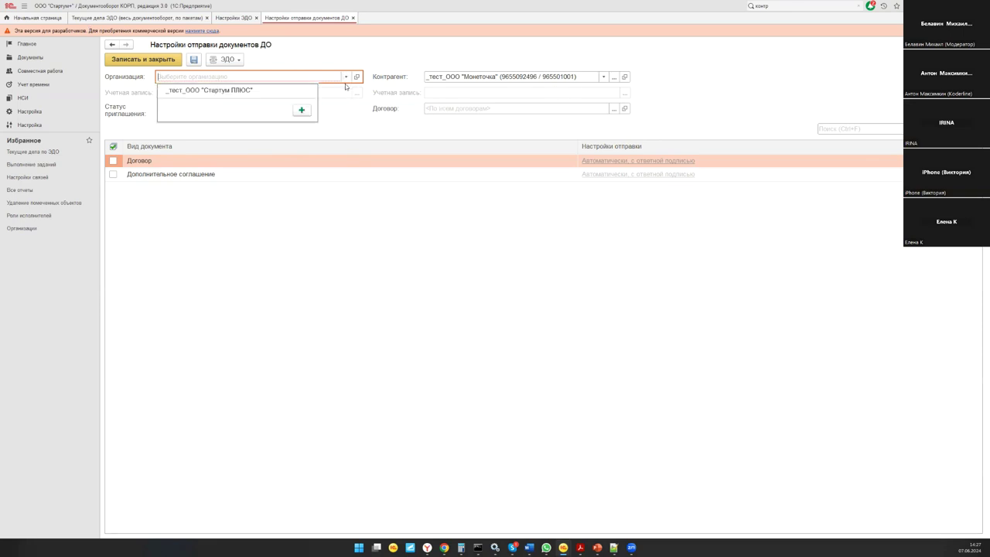
pyautogui.click(230, 96)
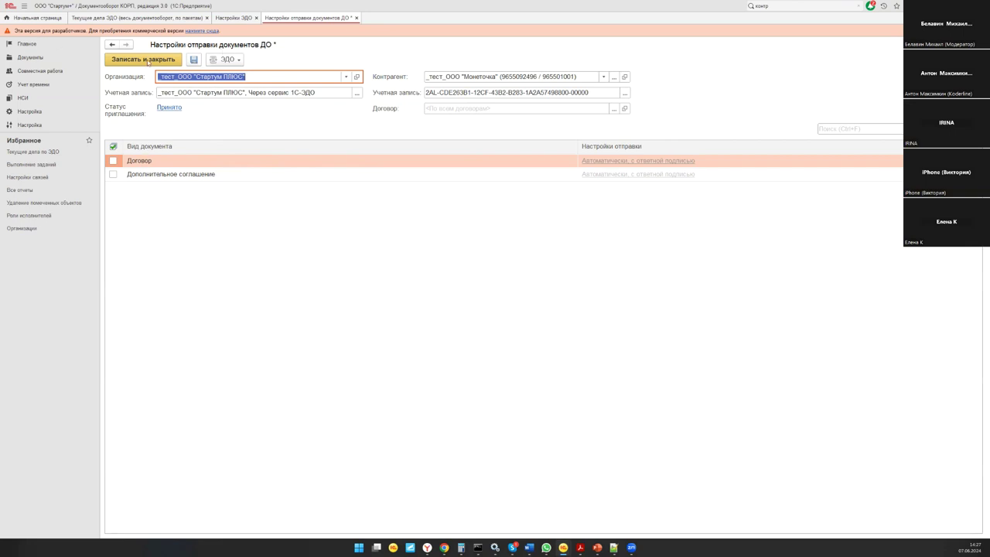
# Step: Enable sending for the Договор document type and set its EDO document type to Договор
pyautogui.click(115, 161)
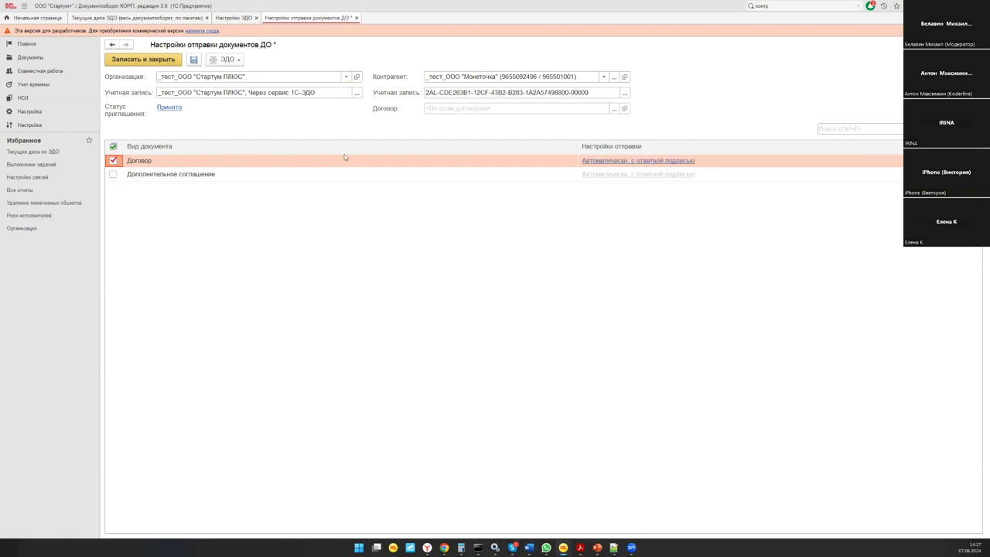
pyautogui.click(610, 160)
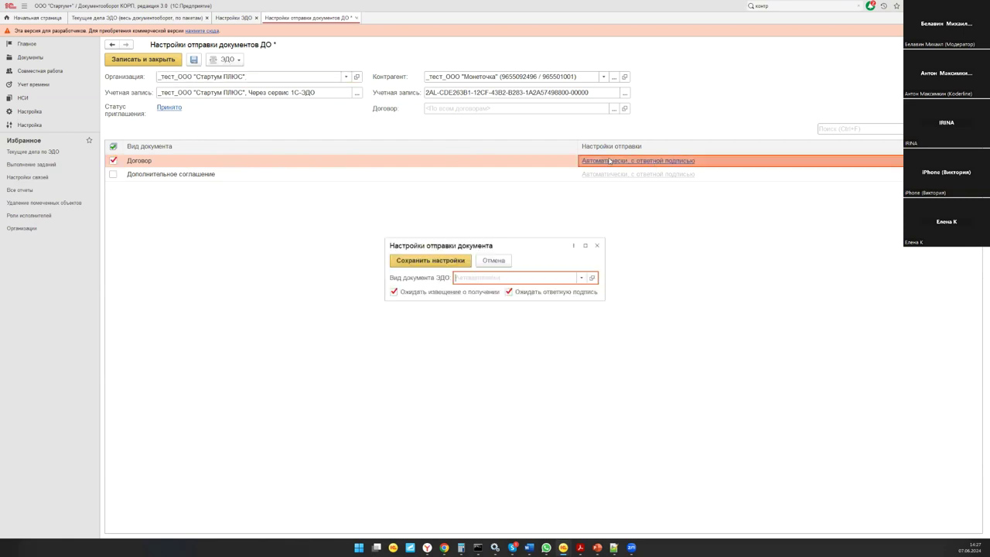
pyautogui.click(582, 277)
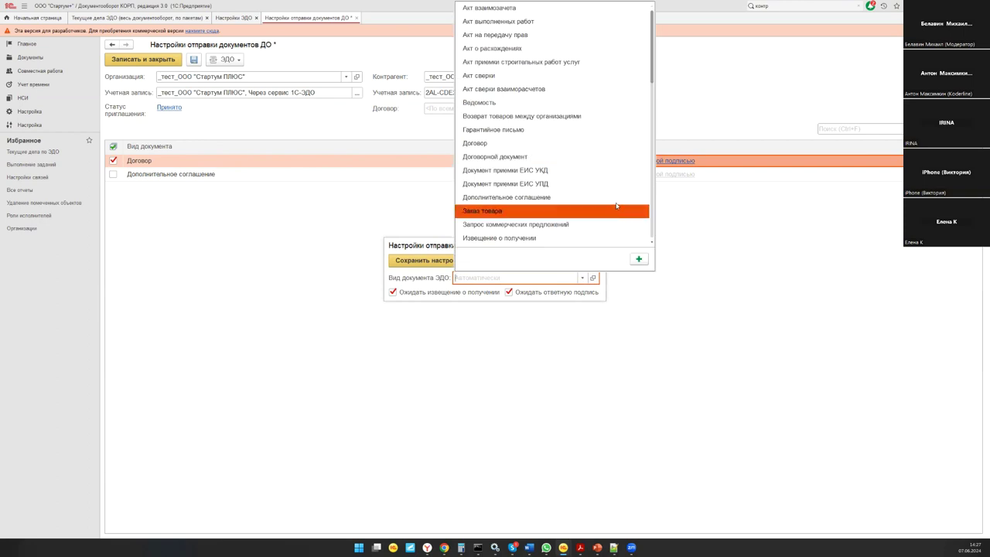
pyautogui.click(559, 144)
pyautogui.click(441, 260)
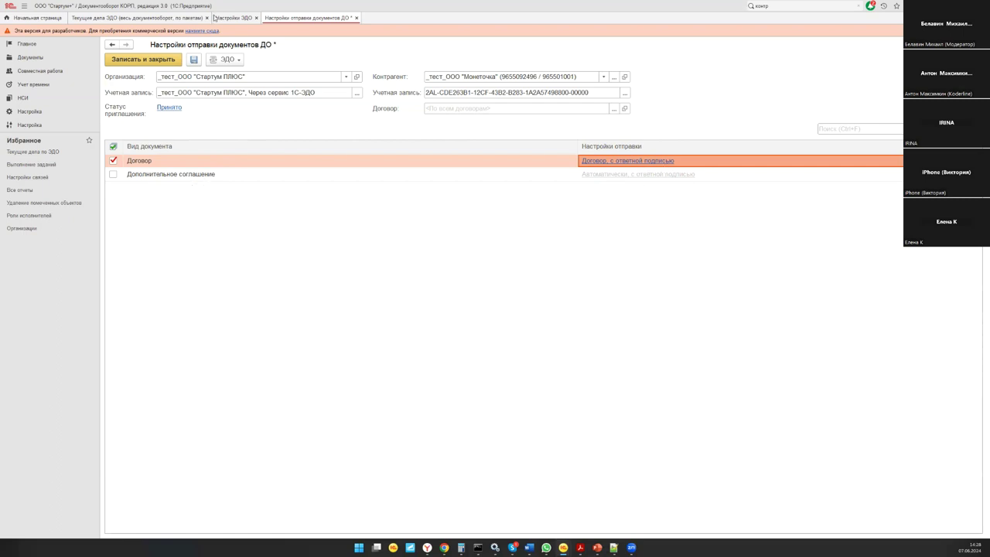
# Step: Widen the sending settings column of the document type table and open the documents list
pyautogui.click(217, 19)
pyautogui.click(190, 18)
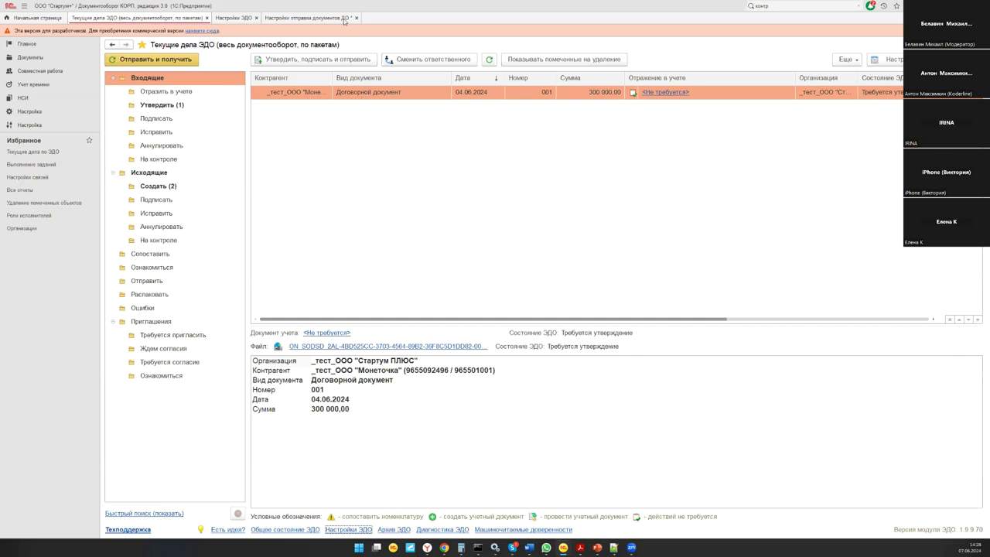
pyautogui.click(347, 20)
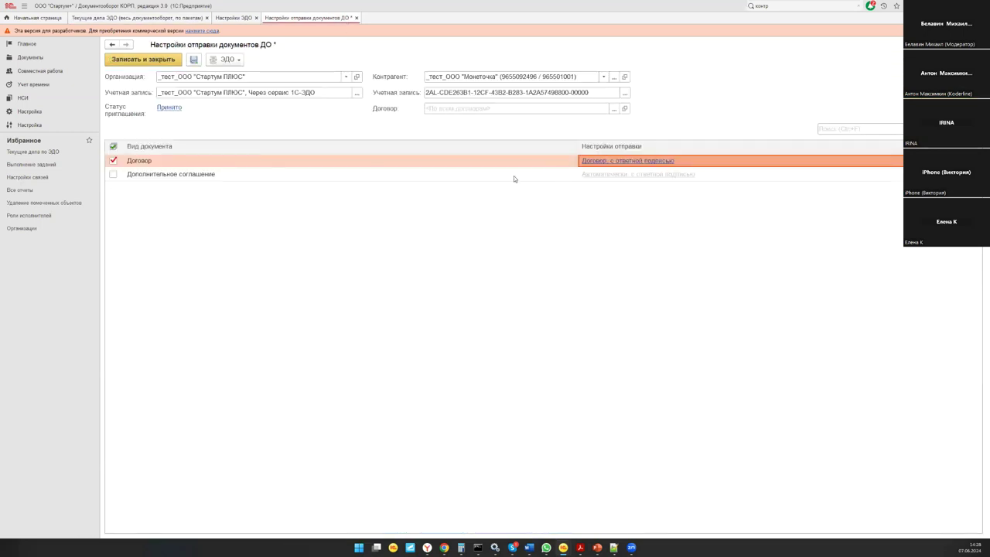
pyautogui.moveTo(577, 147); pyautogui.dragTo(437, 147)
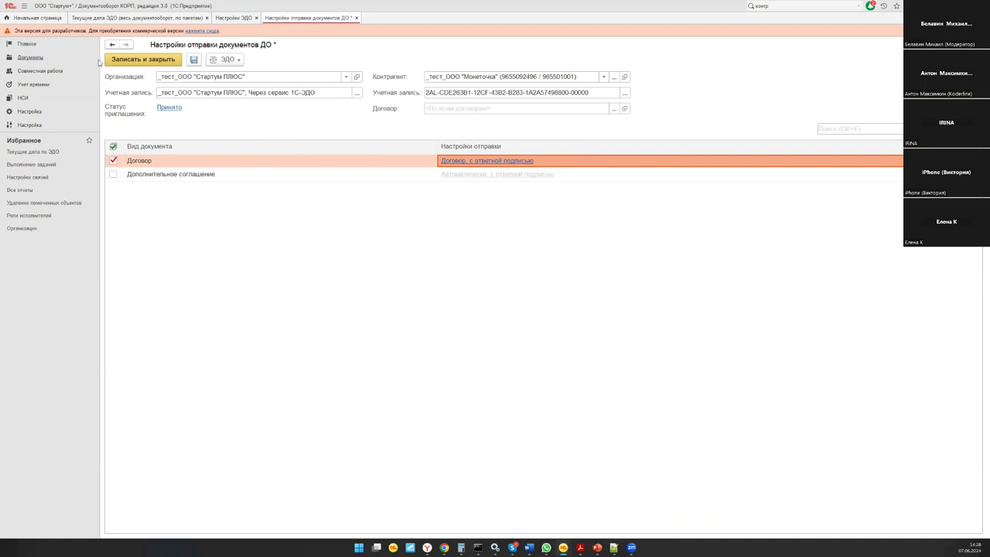
pyautogui.click(53, 74)
pyautogui.click(37, 57)
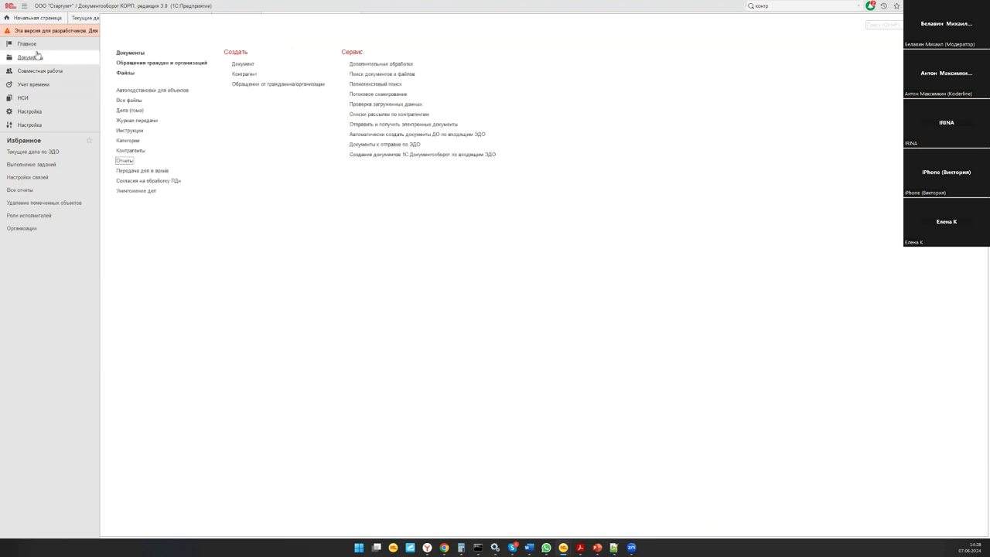
pyautogui.click(144, 55)
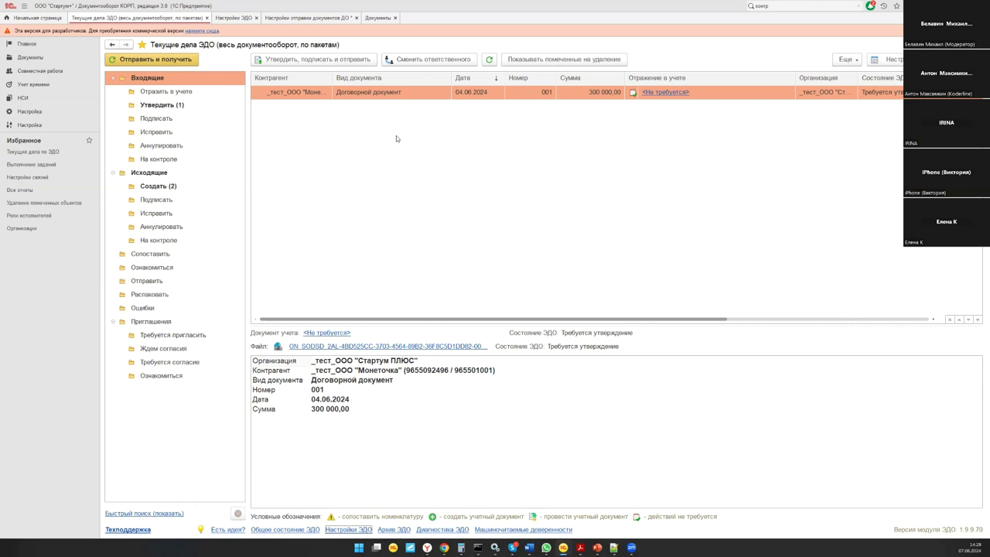
# Step: Check the organization's EDO account in the unsaved sending settings and close them without saving
pyautogui.click(226, 18)
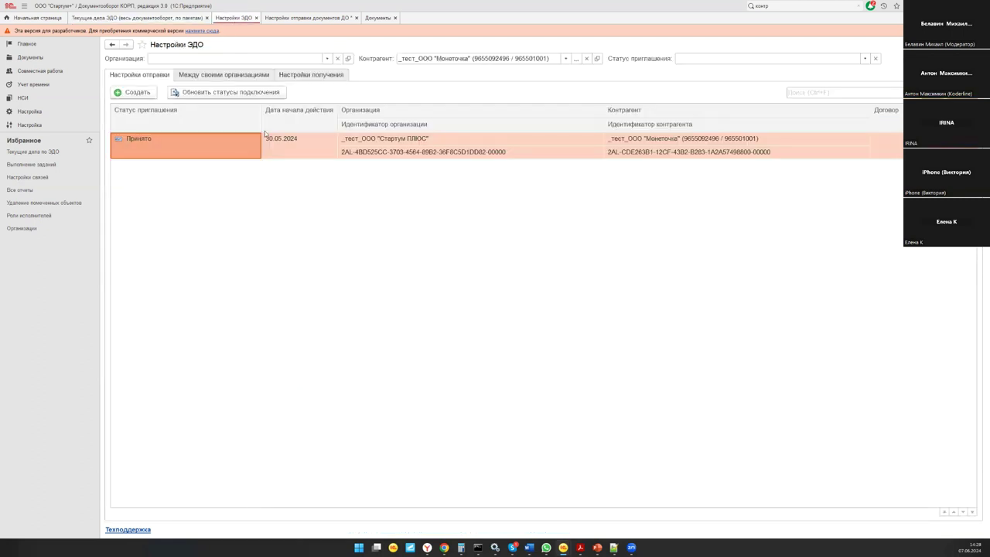
pyautogui.click(310, 151)
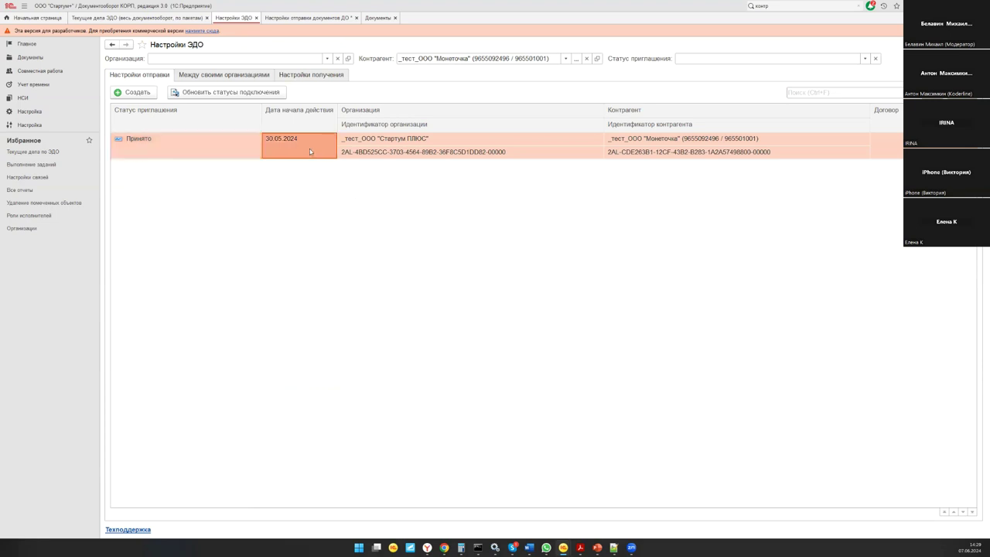
pyautogui.doubleClick(381, 143)
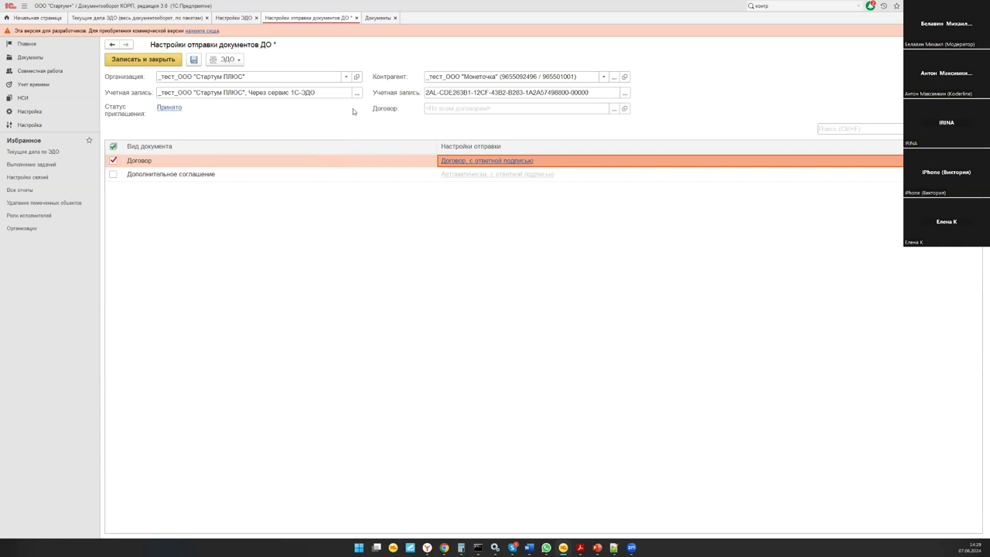
pyautogui.click(326, 92)
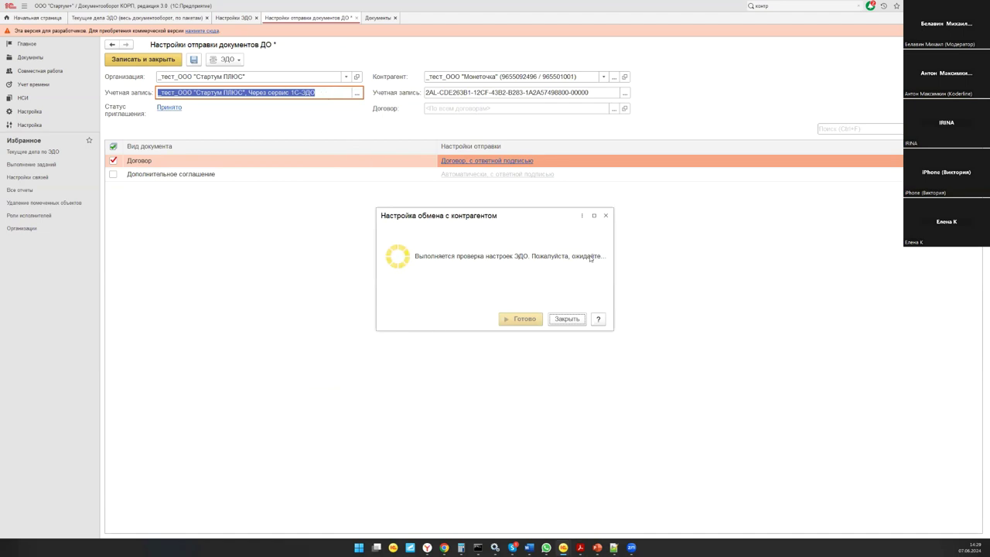
pyautogui.click(356, 94)
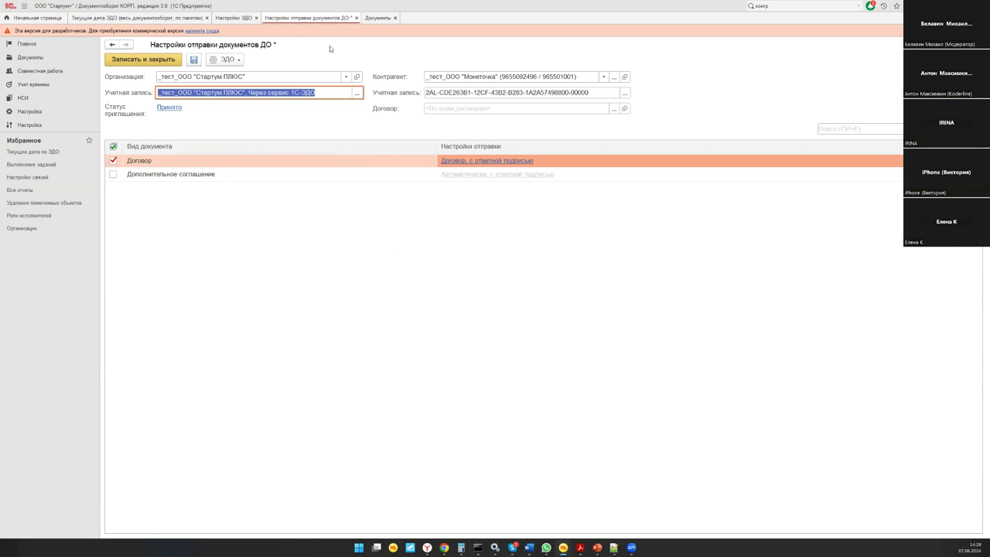
pyautogui.click(357, 18)
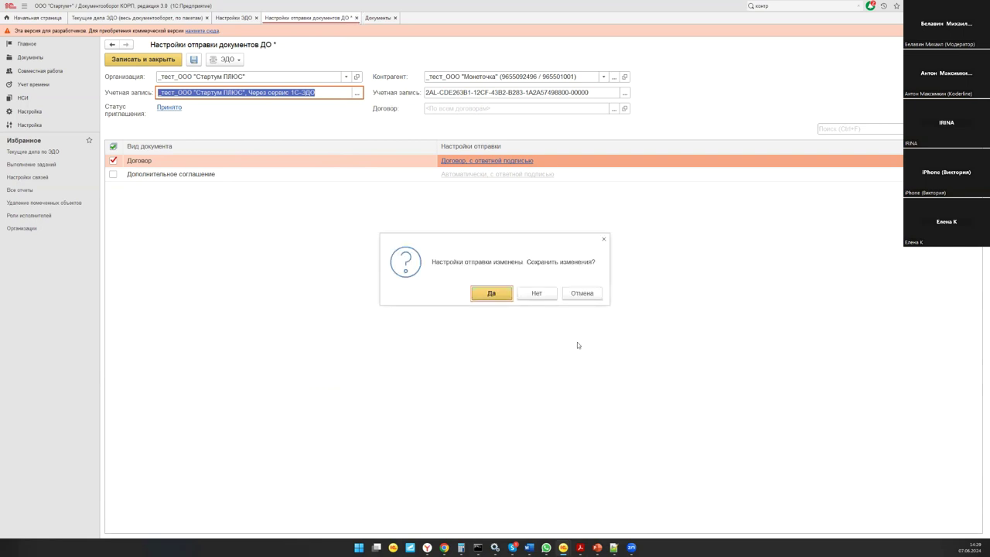
pyautogui.click(539, 294)
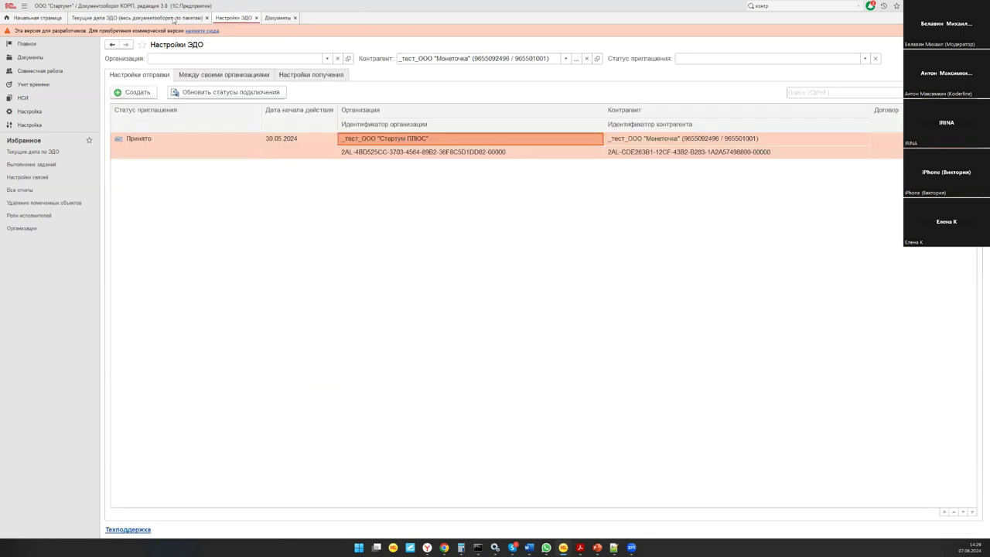
# Step: Return to the current EDO tasks and switch to the customer contracts list in the Управление торговлей demo database
pyautogui.click(177, 17)
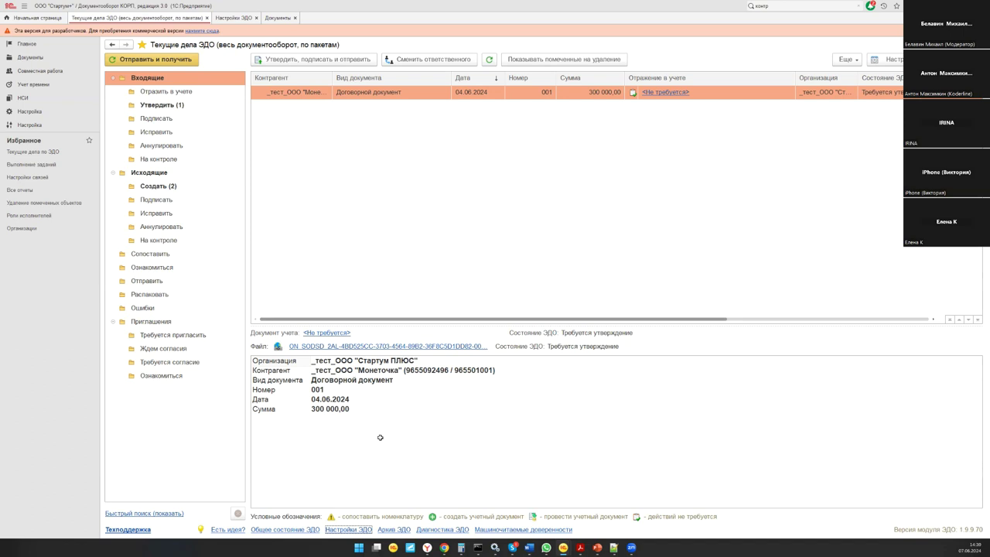
pyautogui.moveTo(564, 548)
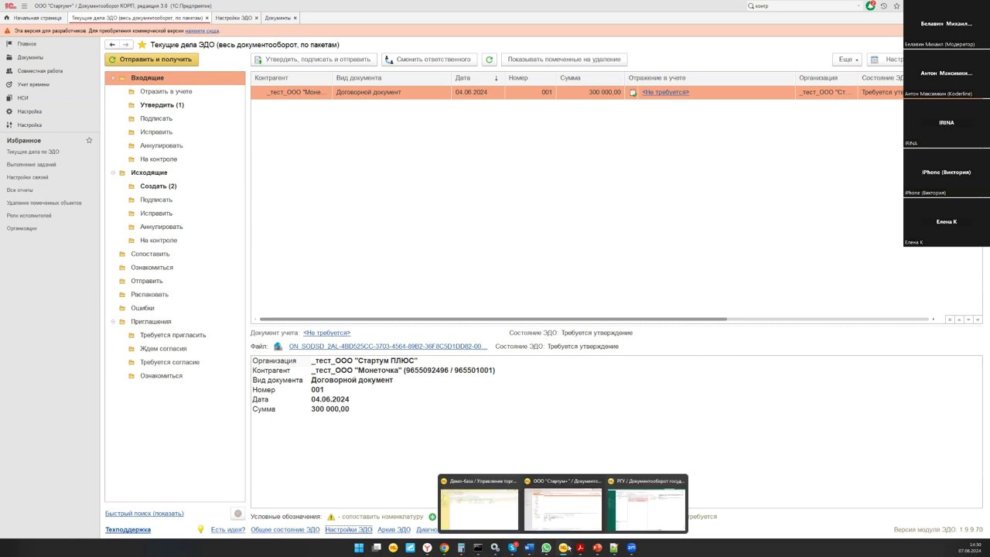
pyautogui.click(488, 512)
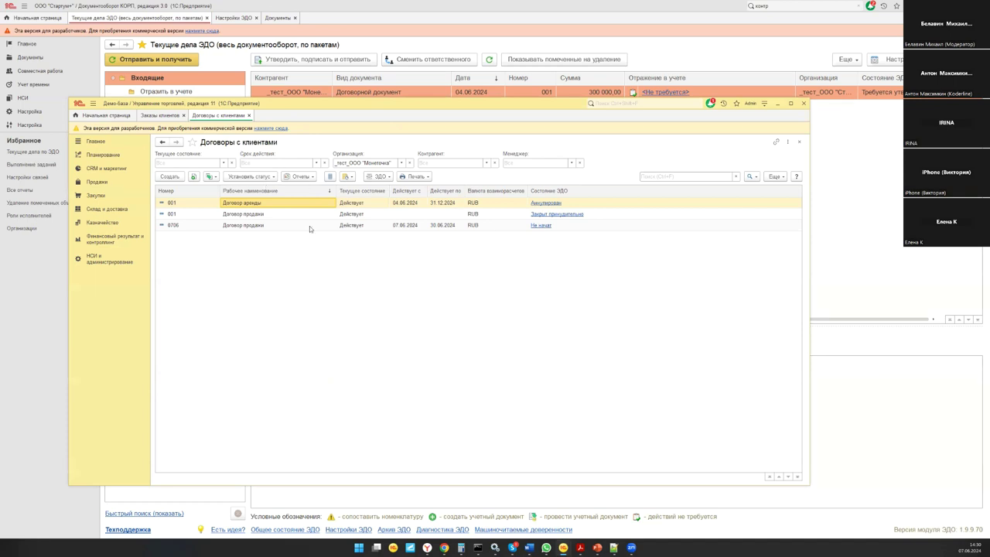
# Step: Try changing the number of the existing Договор аренды contract to 20, and close it without saving
pyautogui.doubleClick(305, 200)
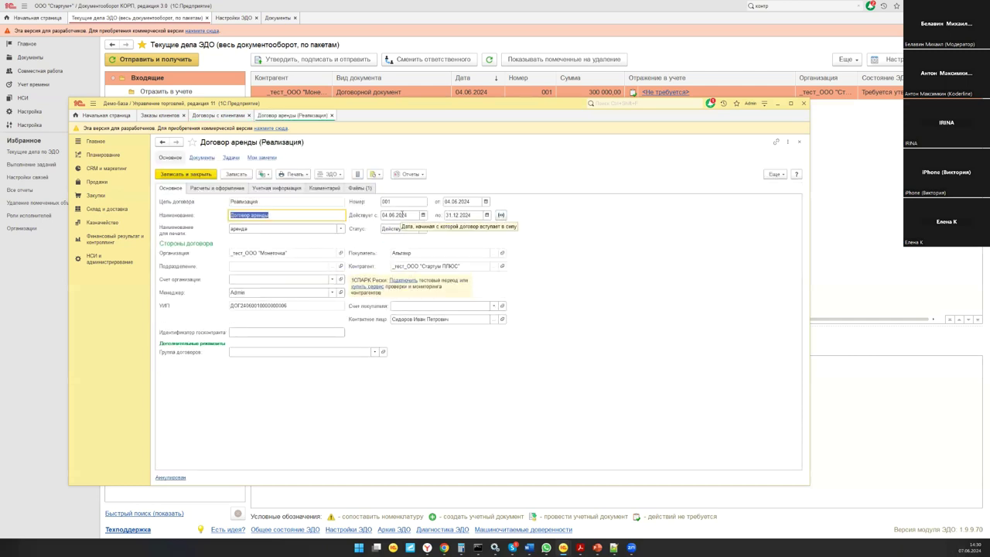
pyautogui.doubleClick(397, 202)
pyautogui.write('20')
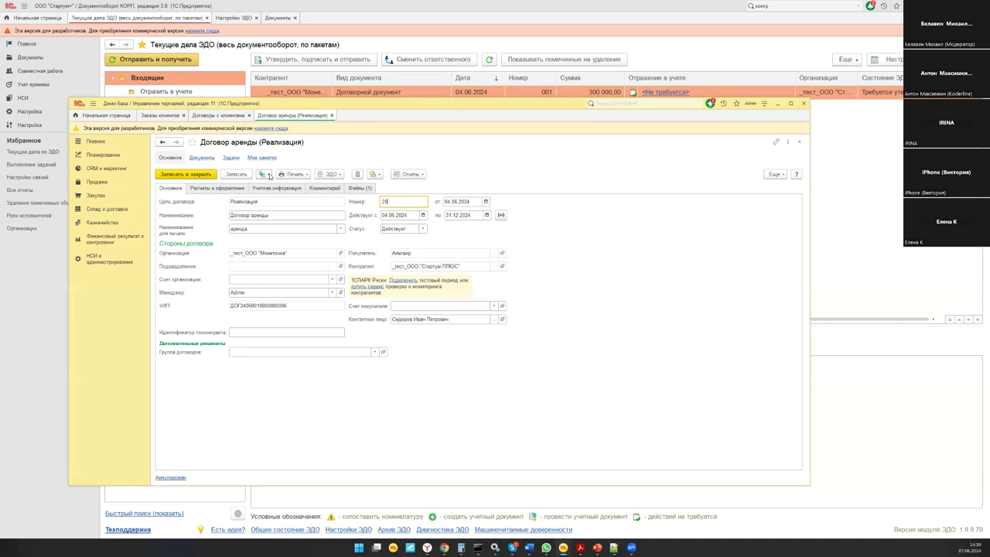
pyautogui.click(799, 142)
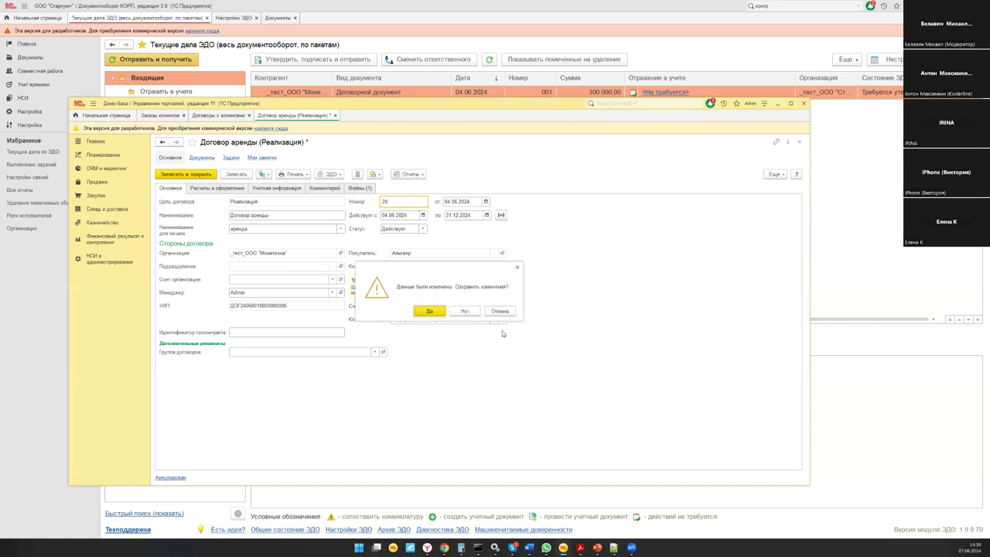
pyautogui.click(465, 316)
# Step: Copy the Договор аренды contract as a new contract and set its number to 20
pyautogui.click(194, 176)
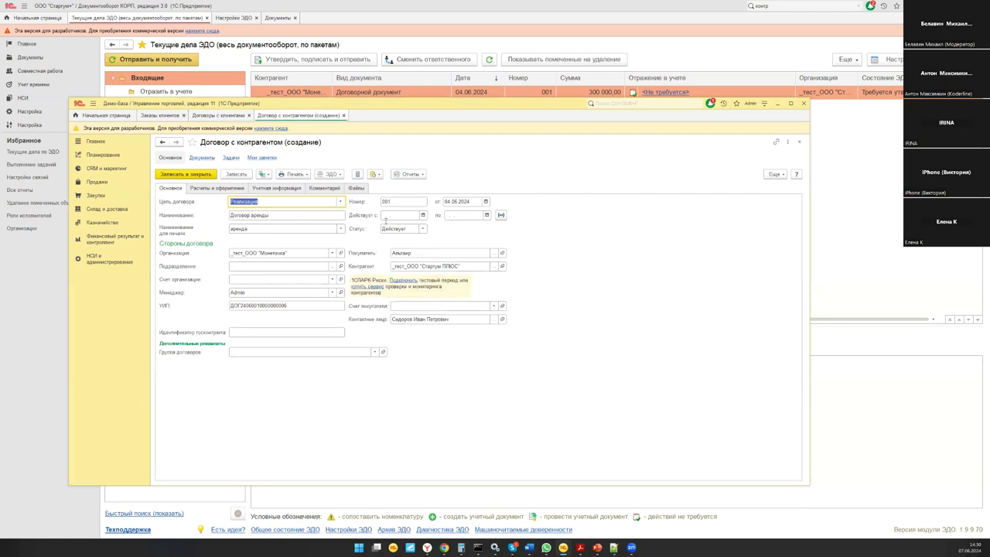
pyautogui.doubleClick(406, 201)
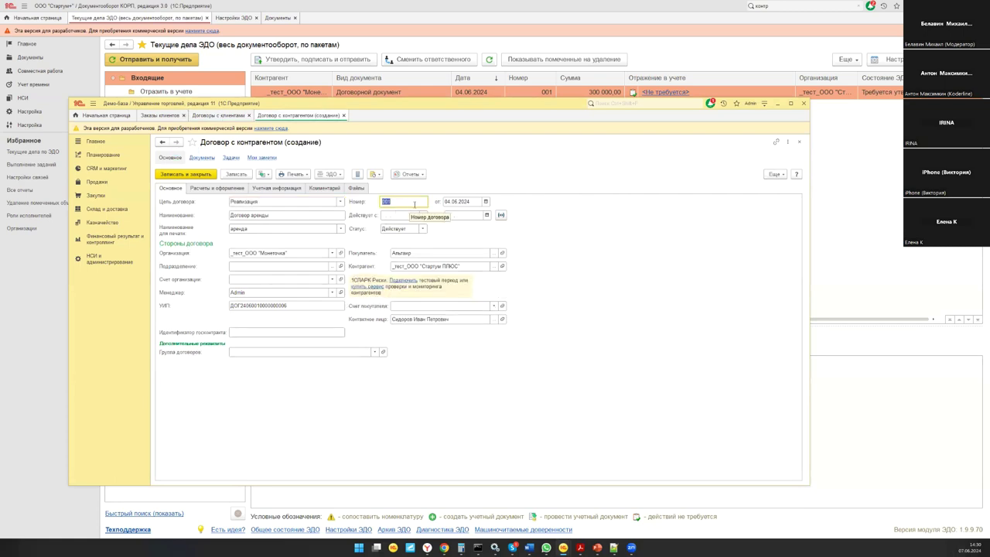
pyautogui.write('20')
# Step: Make the new contract's amount fixed in its settlement terms and set it to 30 000 000,00 RUB
pyautogui.click(202, 187)
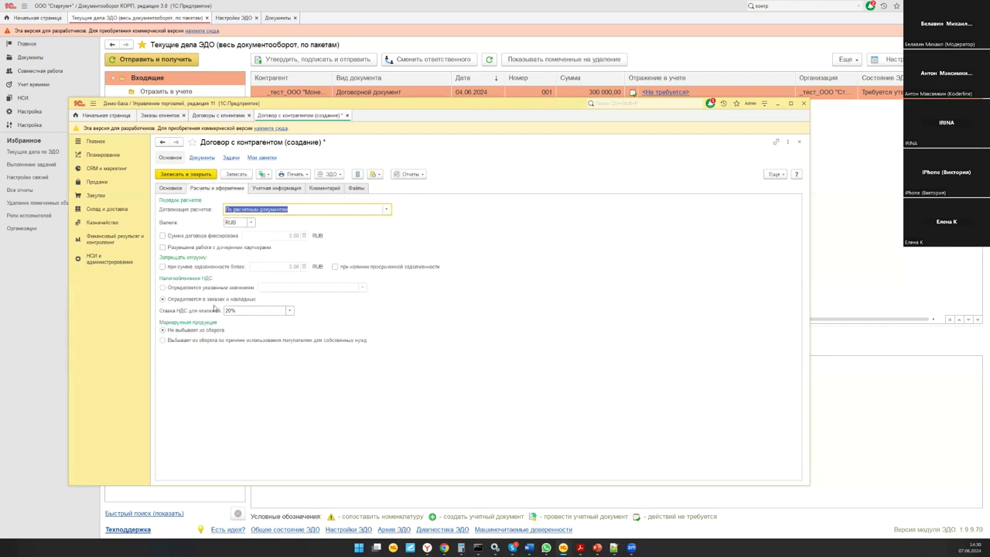
pyautogui.click(210, 239)
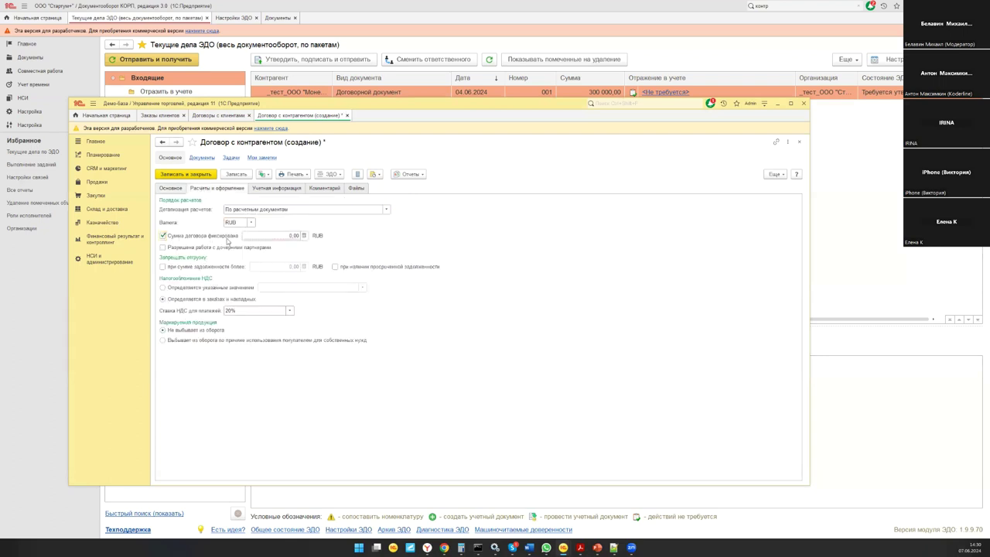
pyautogui.click(270, 234)
pyautogui.write('30 000 00')
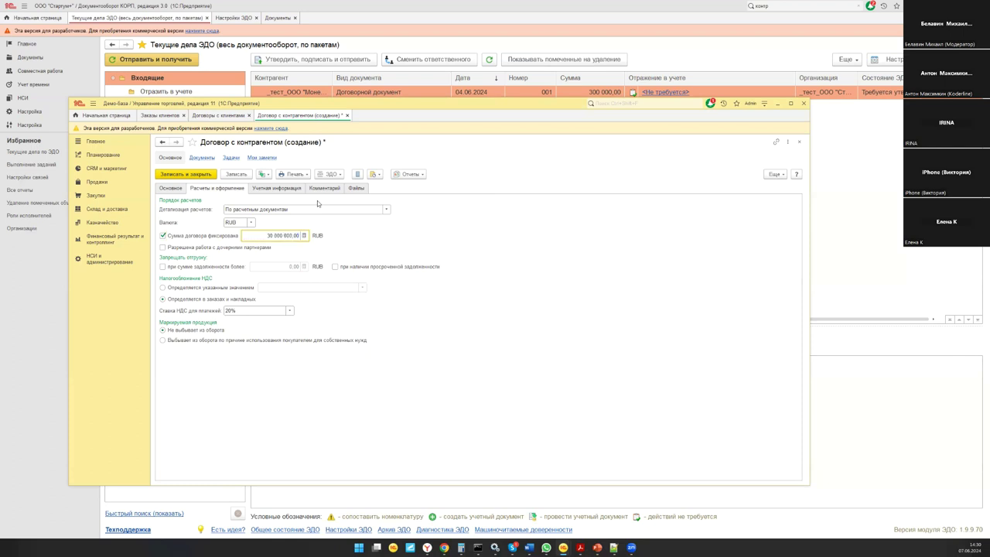
# Step: Save the new contract and return to its main details
pyautogui.click(236, 174)
pyautogui.click(166, 190)
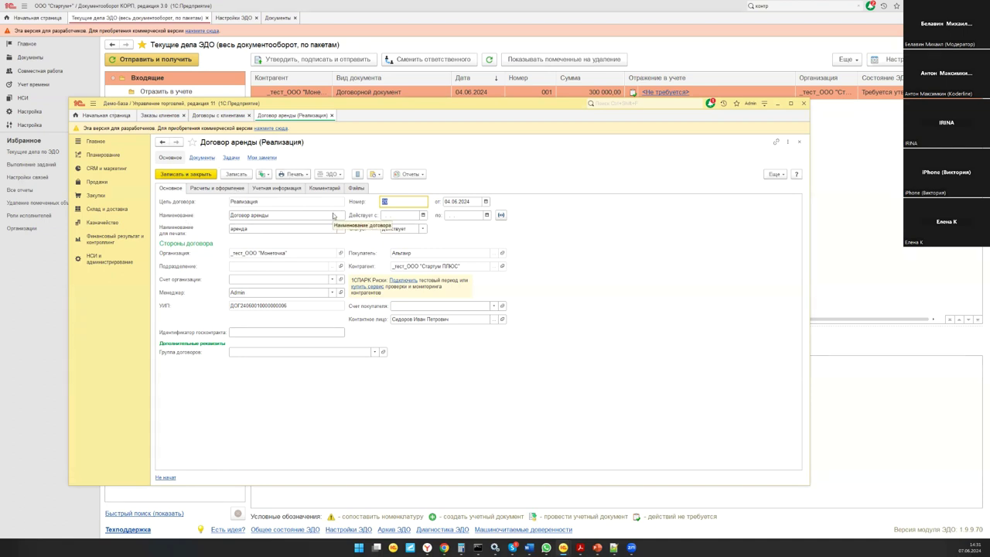
pyautogui.click(330, 174)
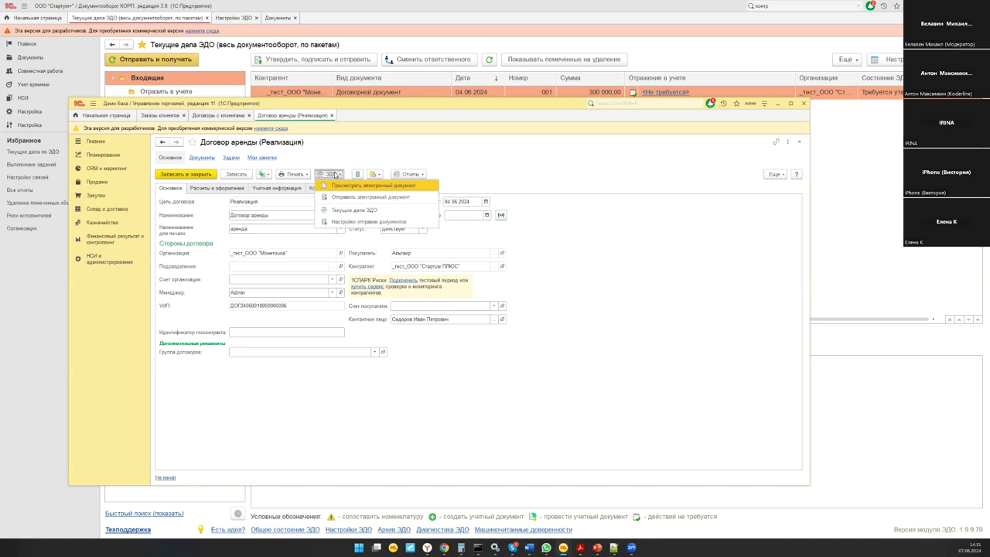
pyautogui.click(362, 157)
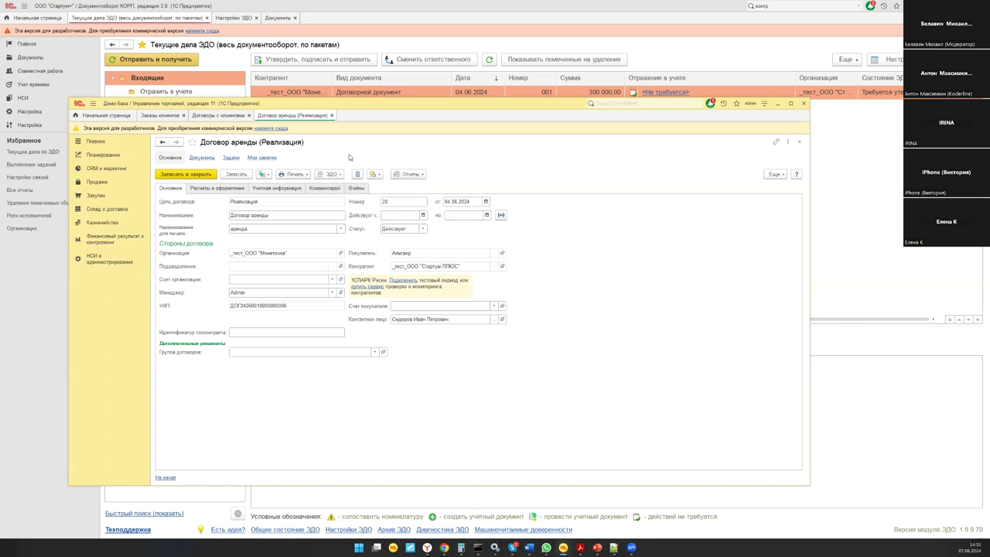
# Step: Set the contract's validity period from 04.06.2024 to 01.07.2024 and save it
pyautogui.click(424, 229)
pyautogui.click(428, 220)
pyautogui.write('01.0')
pyautogui.write('4.06.2024')
pyautogui.press('Tab')
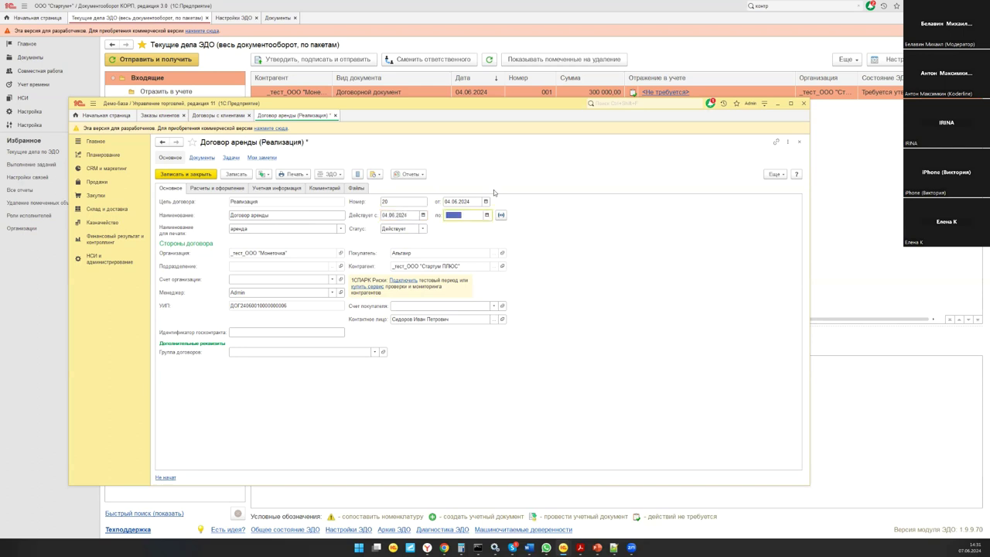
pyautogui.write('01.07.2024')
pyautogui.press('Tab')
pyautogui.click(234, 174)
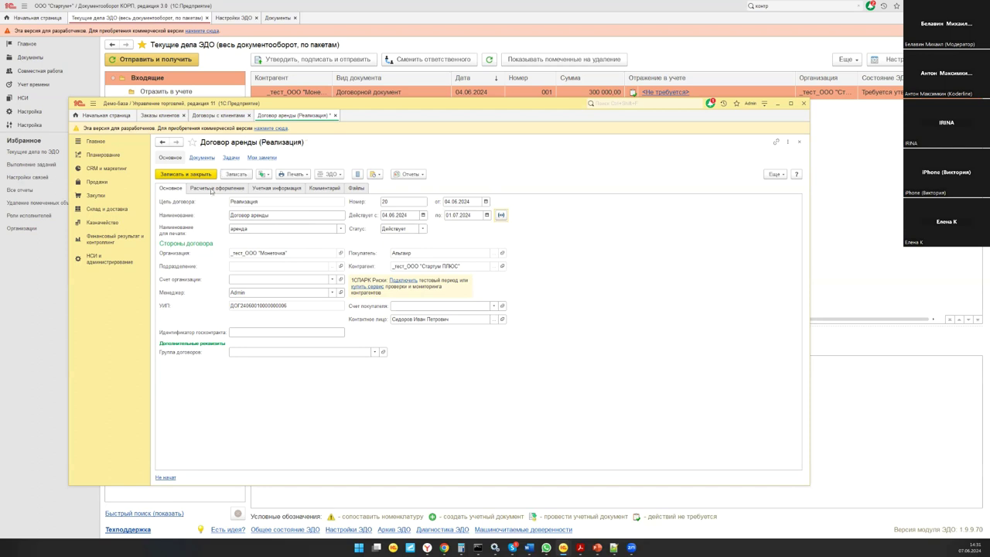
# Step: Send the contract as an electronic document built from the Договор поставки template, signing it with the organization's certificate
pyautogui.click(329, 174)
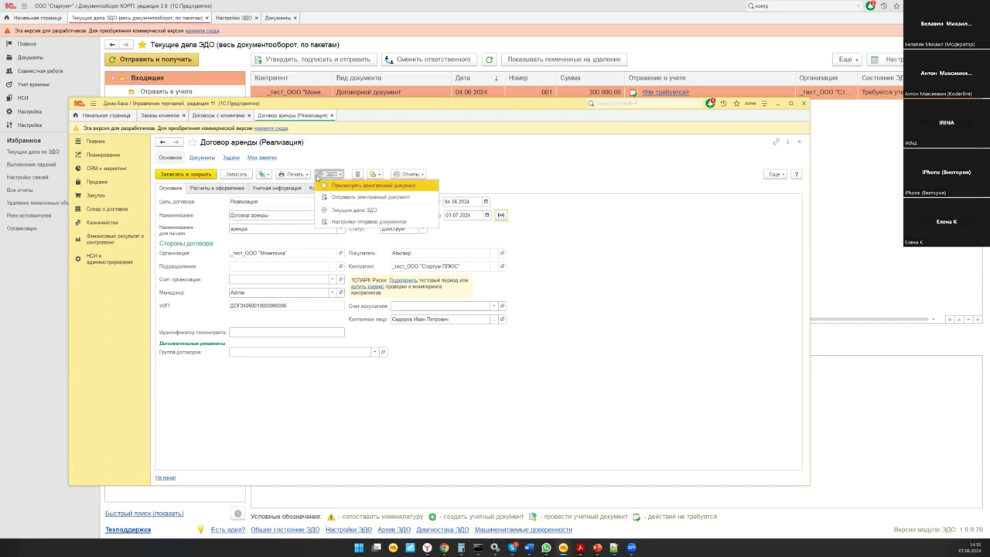
pyautogui.click(426, 200)
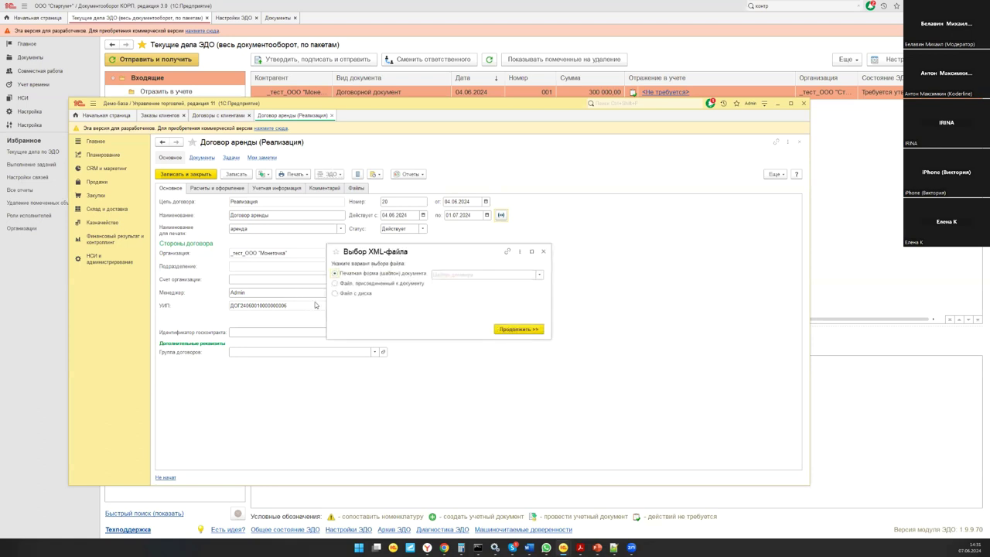
pyautogui.click(540, 275)
pyautogui.click(540, 275)
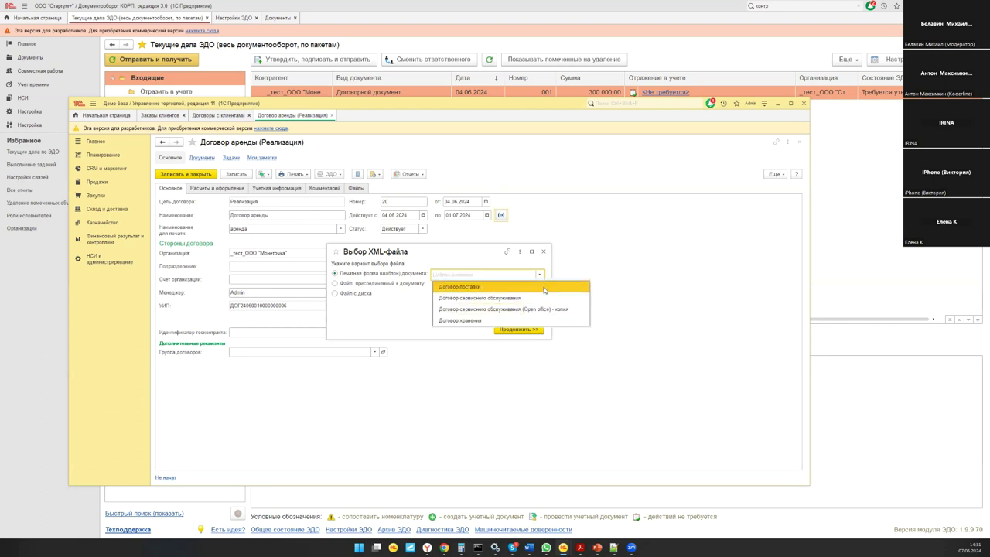
pyautogui.click(544, 287)
pyautogui.click(534, 329)
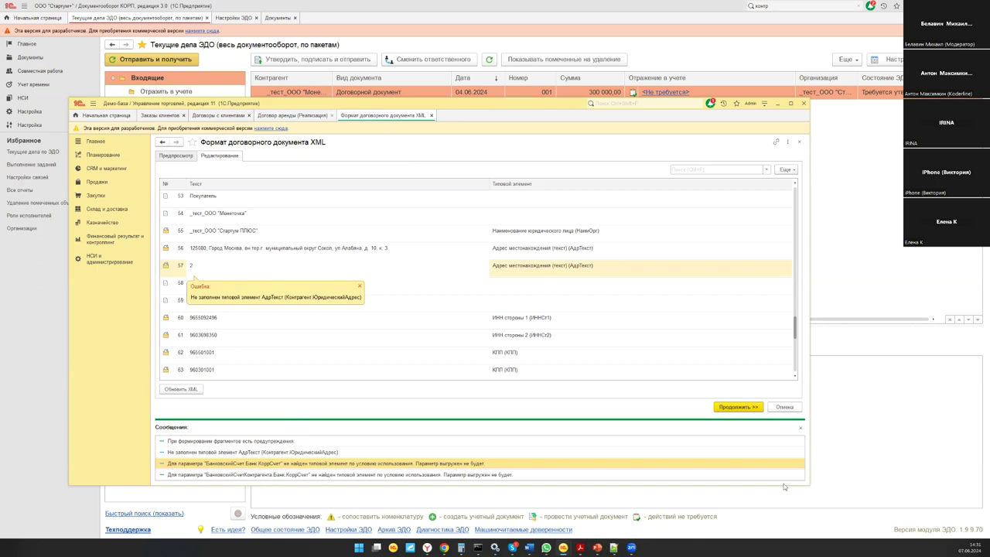
pyautogui.click(720, 407)
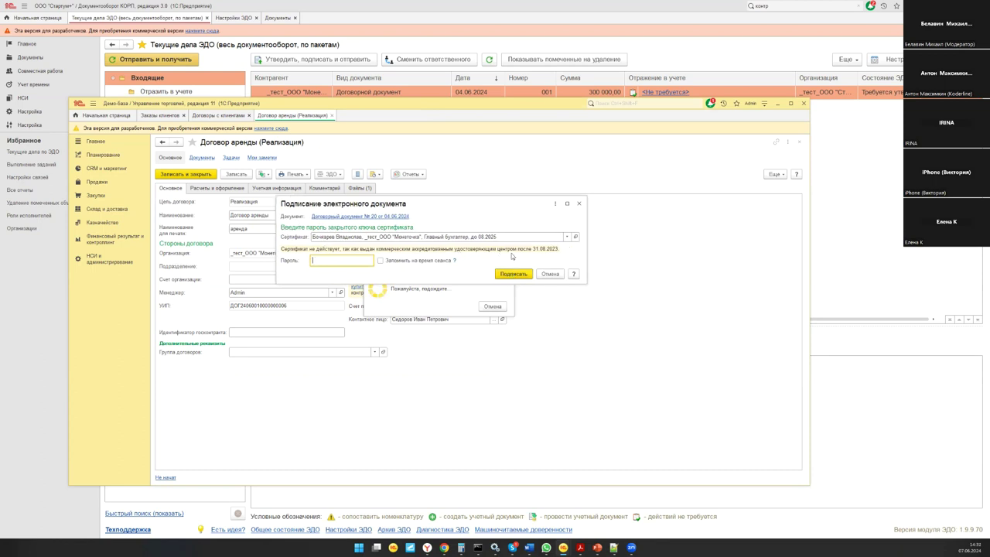
pyautogui.click(505, 275)
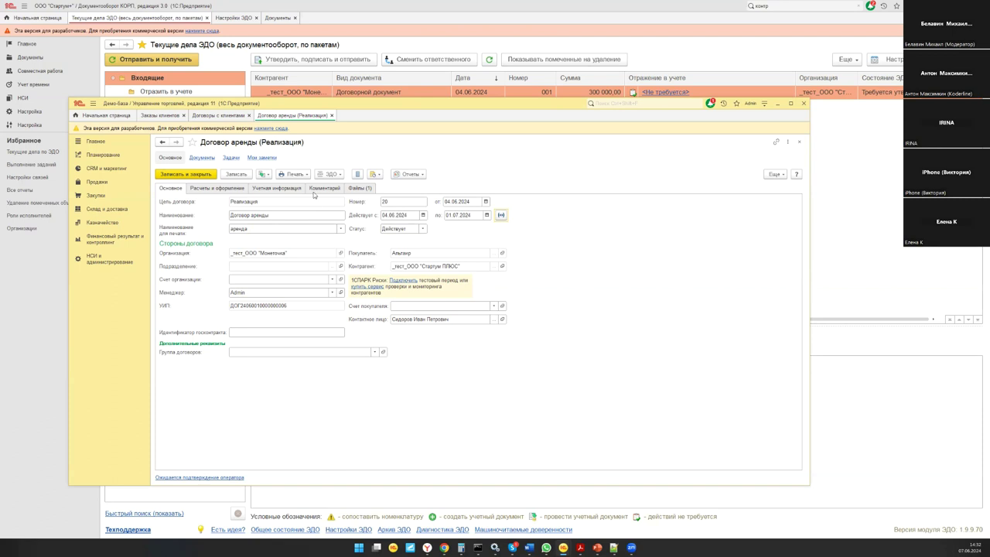
# Step: Open the current EDO tasks and view the incoming and outgoing documents under На контроле
pyautogui.click(328, 174)
pyautogui.click(340, 210)
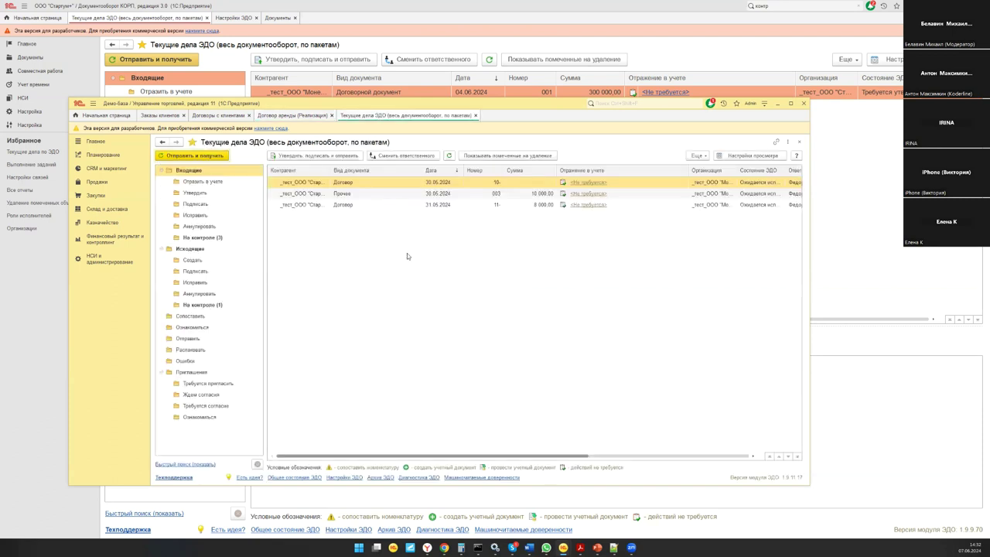
pyautogui.click(213, 238)
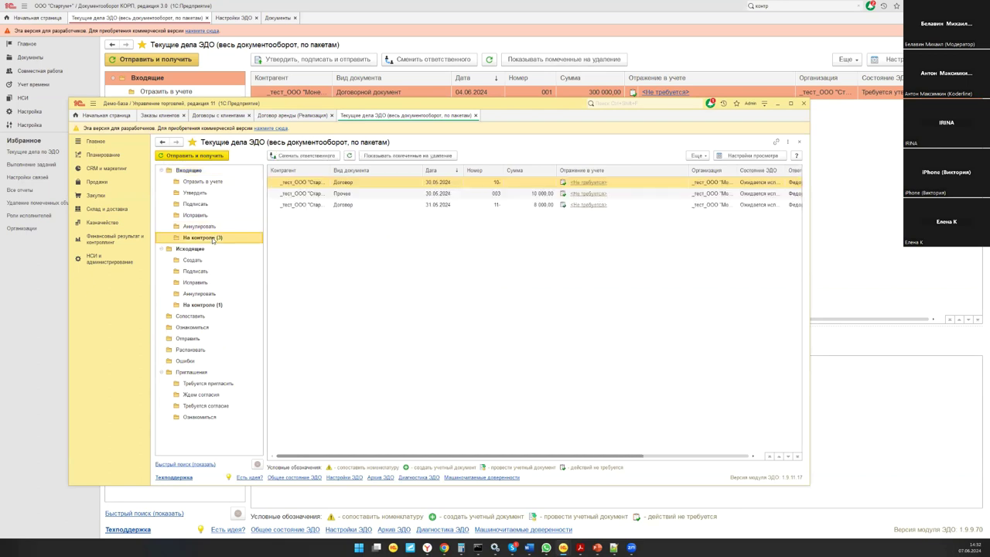
pyautogui.click(222, 307)
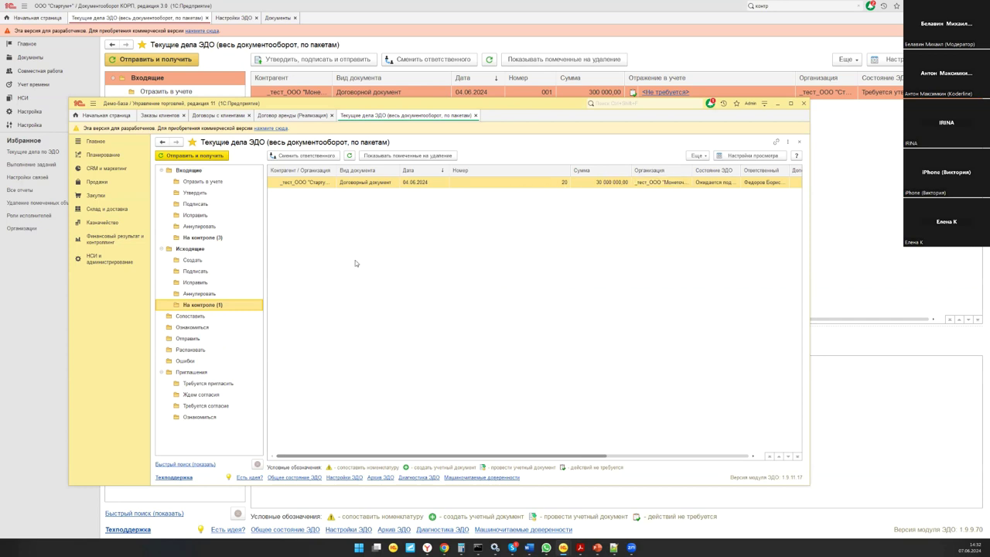
# Step: Switch to the Документооборот database, send and receive EDO documents with certificate authentication, and dismiss the resulting message
pyautogui.click(882, 246)
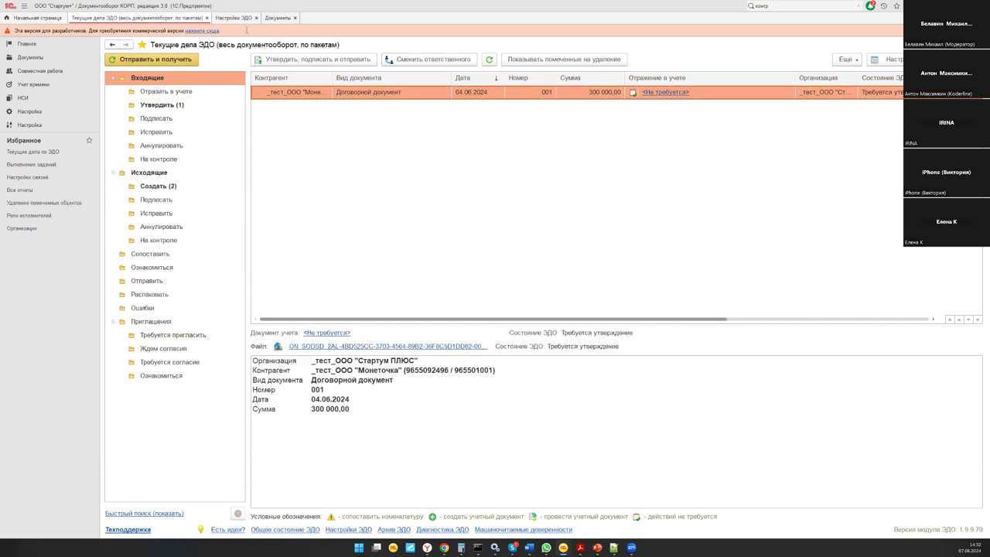
pyautogui.click(155, 60)
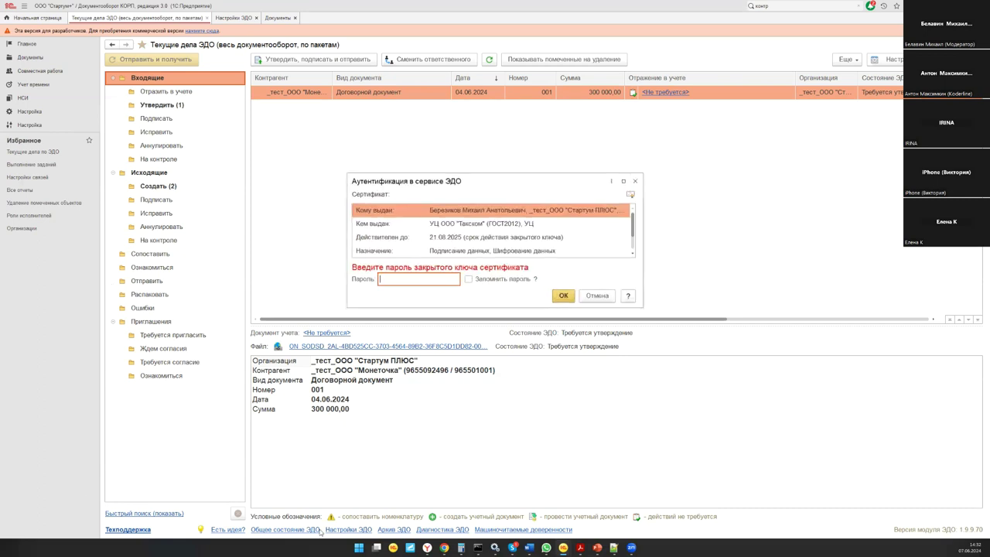
pyautogui.click(555, 295)
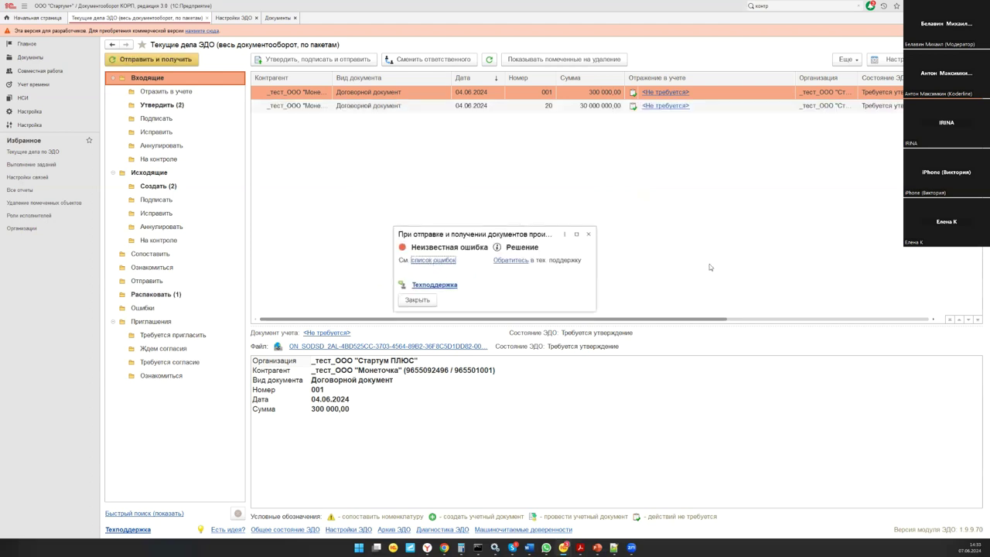
pyautogui.click(586, 236)
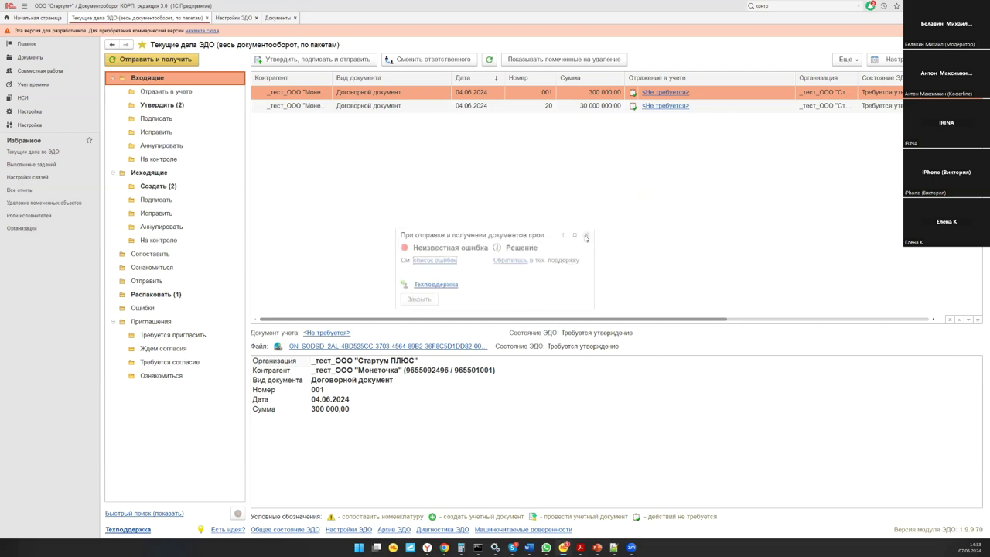
# Step: Open incoming contract document № 20 and examine its Извещение о получении receipt notice
pyautogui.click(395, 107)
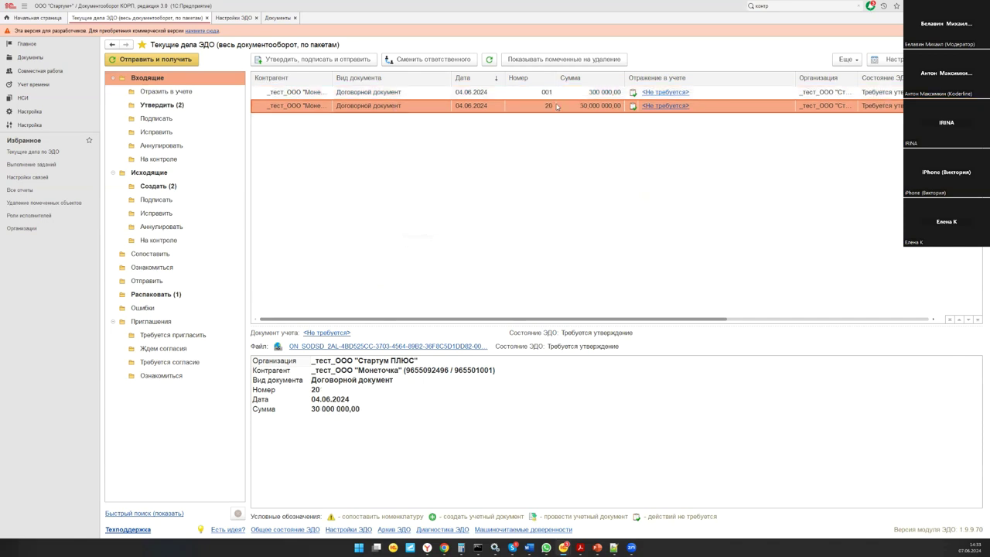
pyautogui.doubleClick(487, 106)
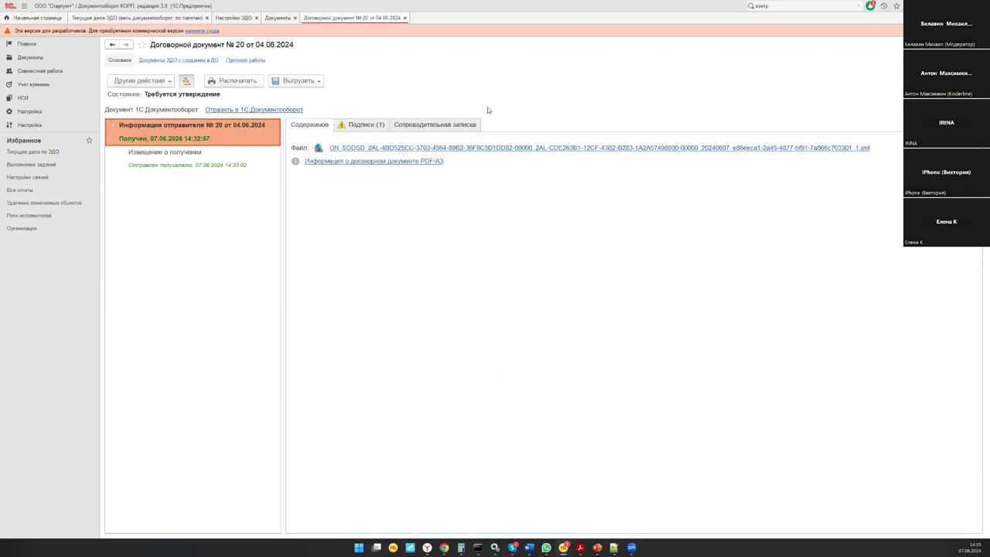
pyautogui.click(203, 154)
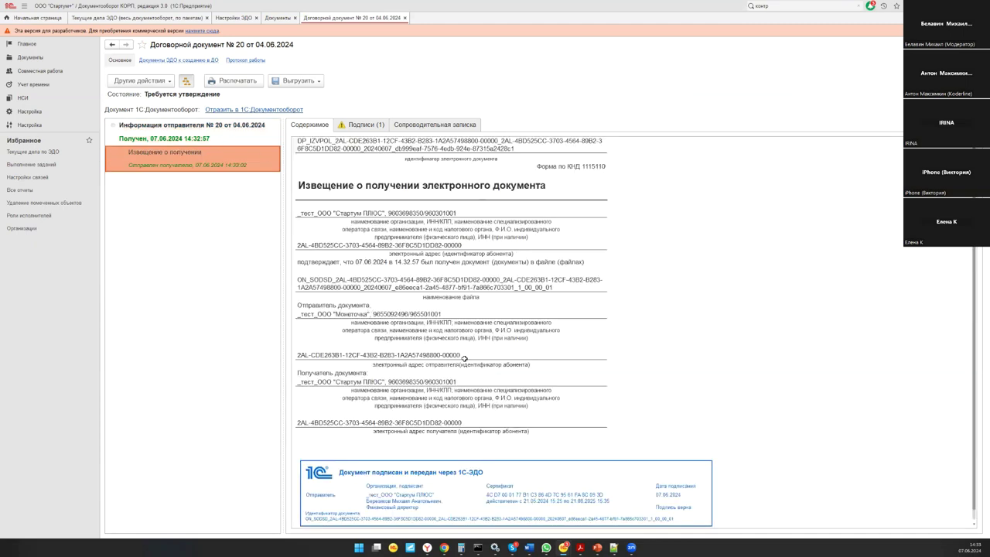
pyautogui.click(431, 211)
pyautogui.click(427, 246)
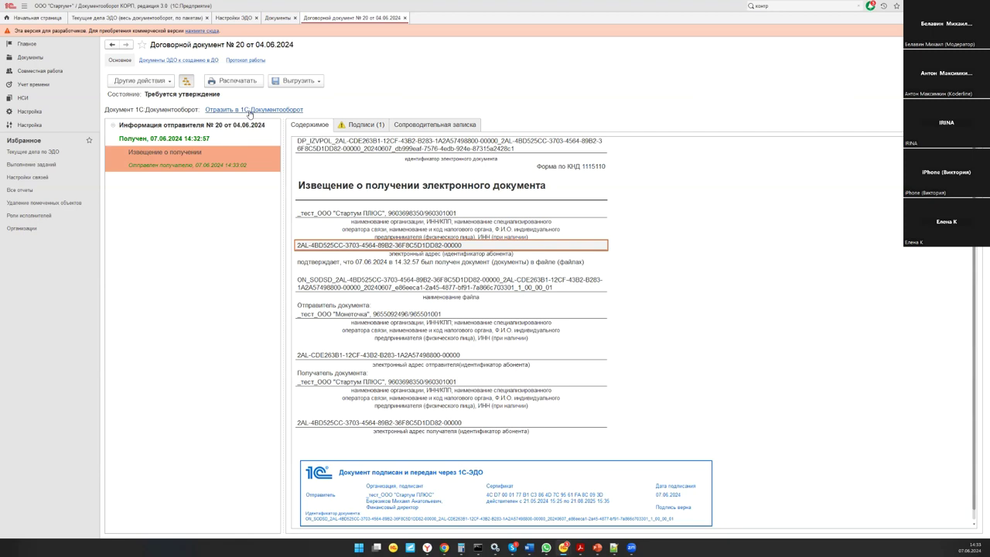
pyautogui.scroll(-3, 325, 253)
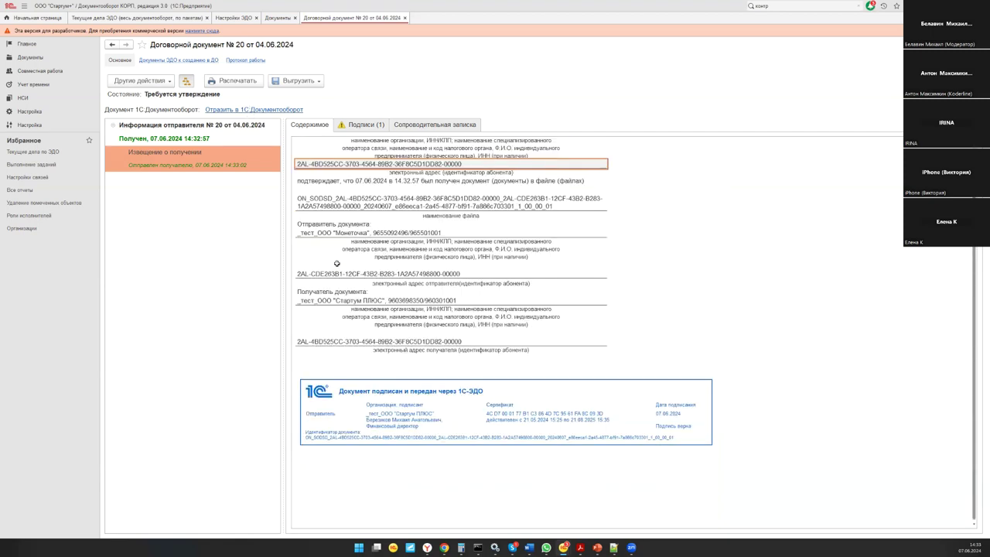
pyautogui.scroll(3, 325, 254)
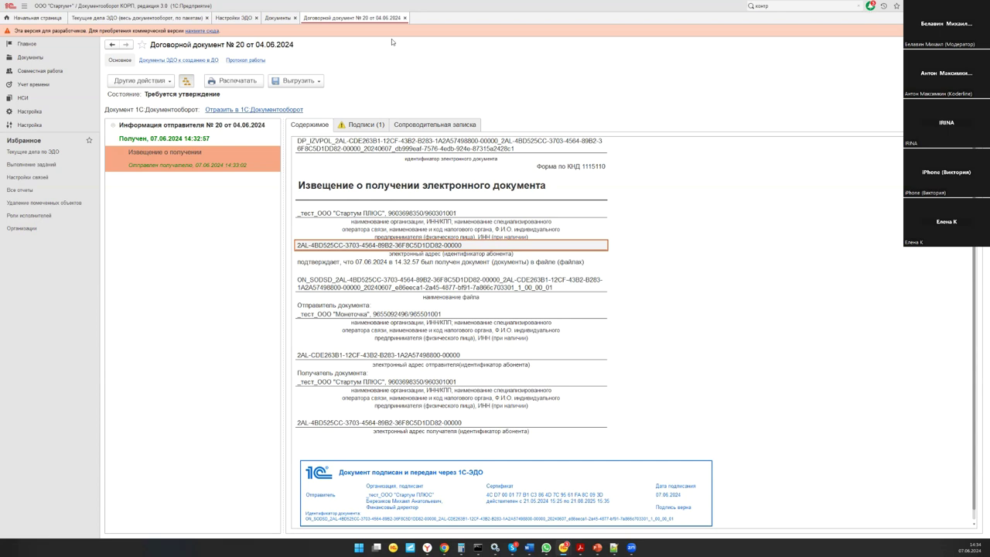
# Step: Verify the electronic signature on the document's receipt notice
pyautogui.click(368, 128)
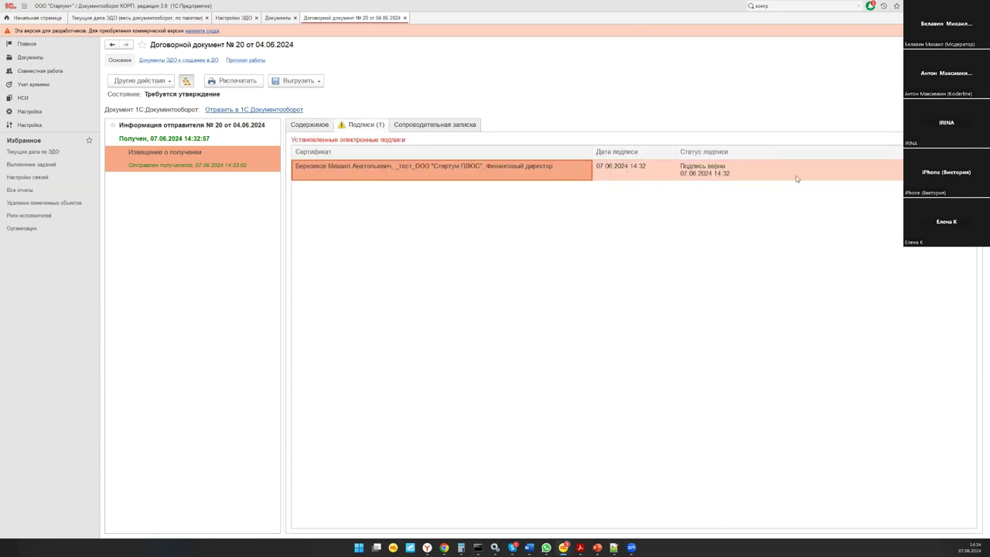
pyautogui.click(962, 81)
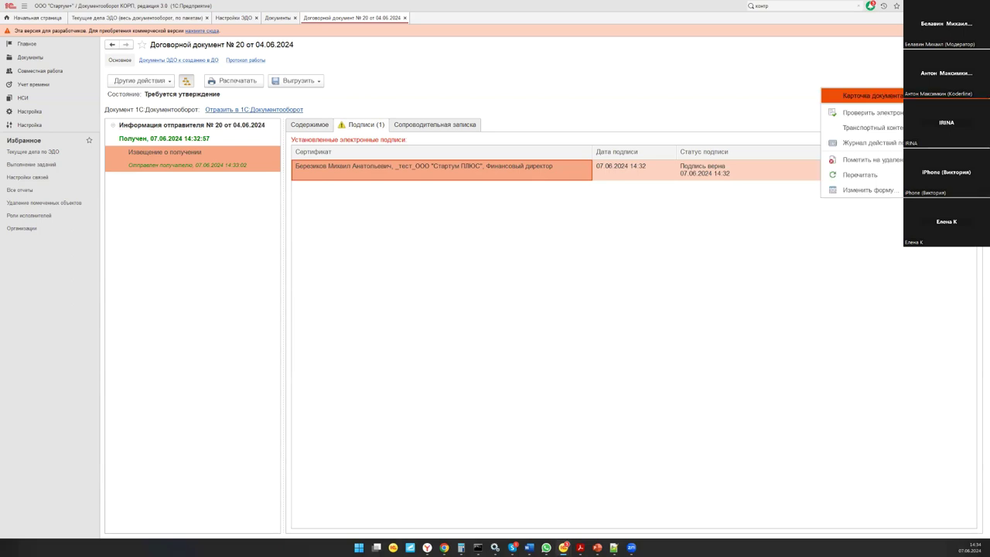
pyautogui.click(862, 112)
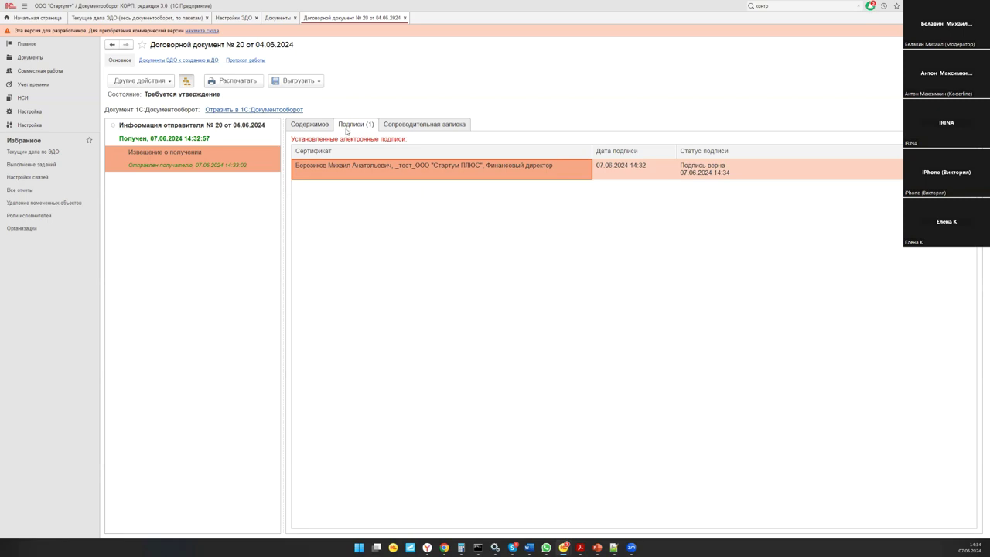
# Step: Review the receipt notice's contents again and close contract document № 20
pyautogui.click(311, 124)
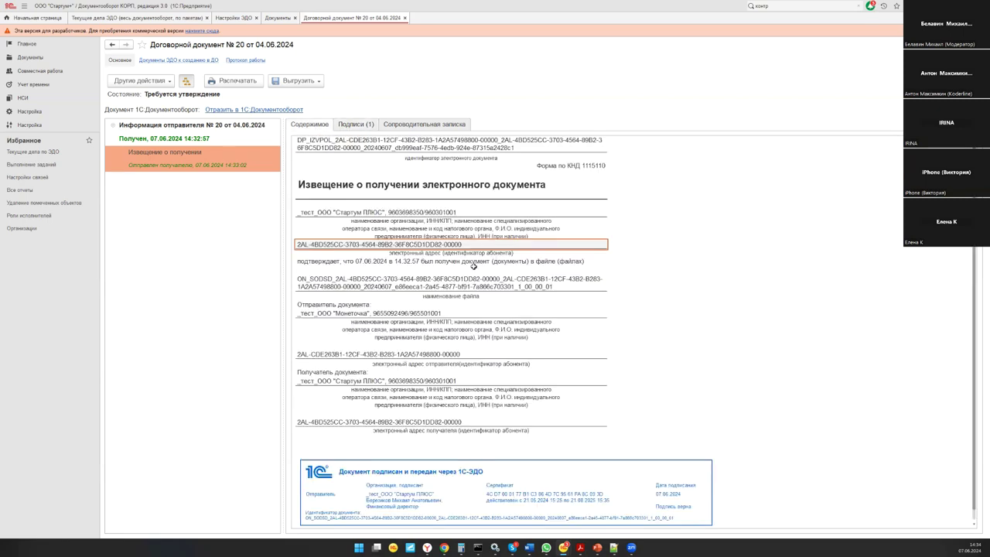
pyautogui.click(691, 287)
pyautogui.scroll(-2, 701, 325)
pyautogui.scroll(2, 703, 331)
pyautogui.scroll(1, 703, 331)
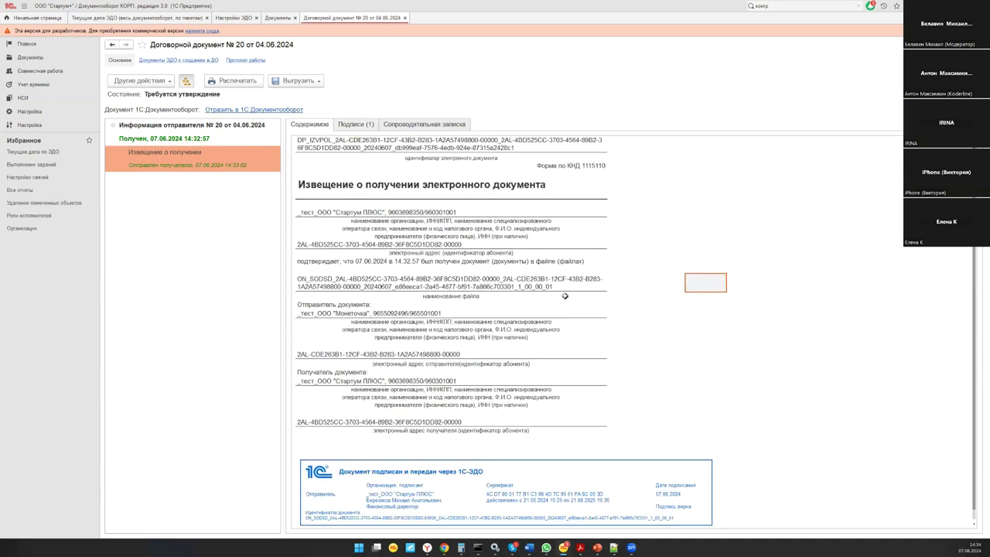
pyautogui.click(138, 80)
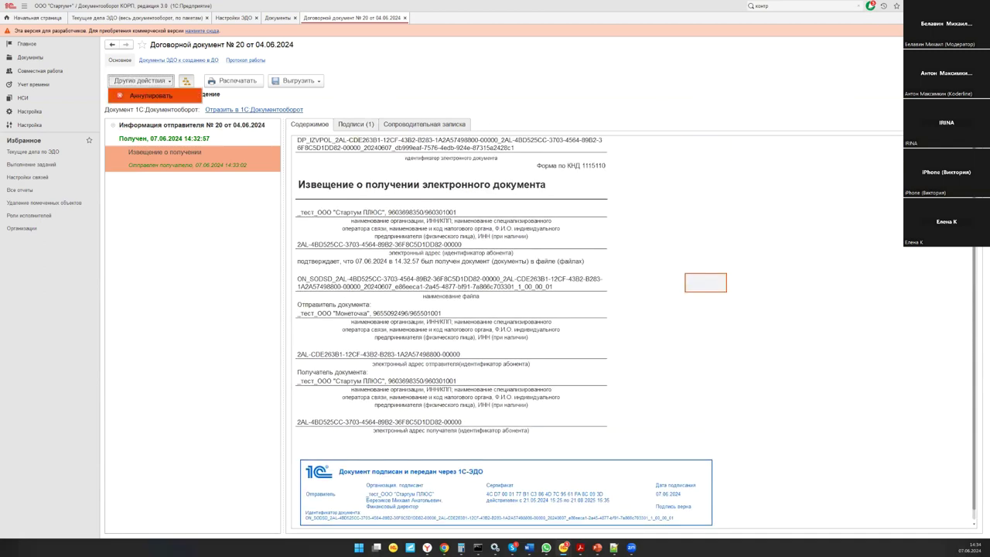
pyautogui.press('Escape')
pyautogui.press('Escape')
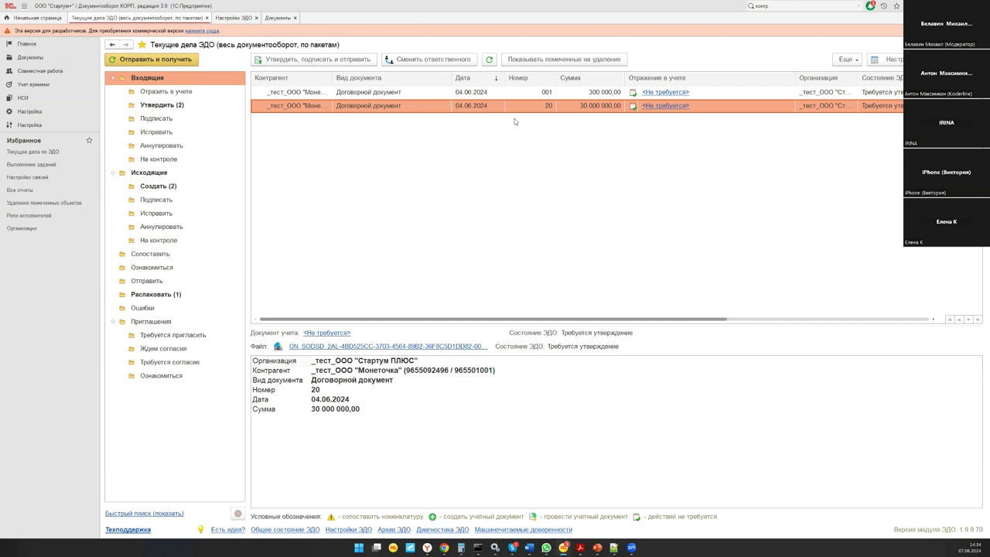
# Step: Open incoming contract document № 20 and annul it, giving the reason "Слишком дорого." and submitting the signed proposal
pyautogui.rightClick(420, 113)
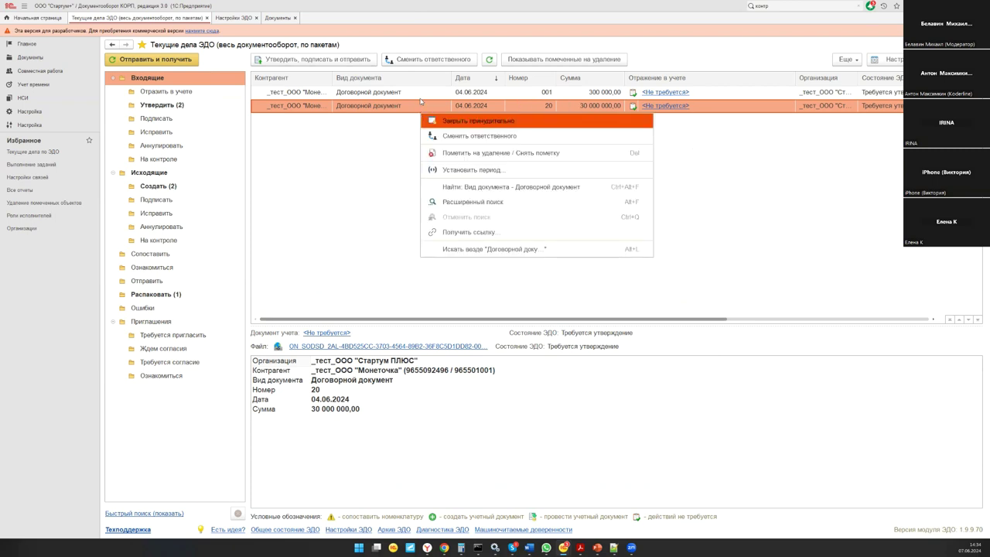
pyautogui.doubleClick(369, 106)
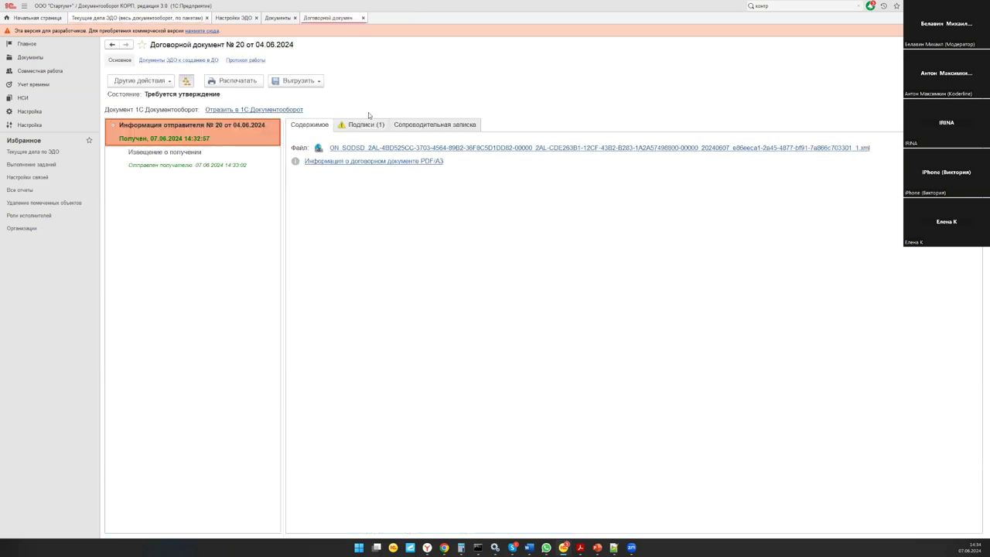
pyautogui.click(141, 81)
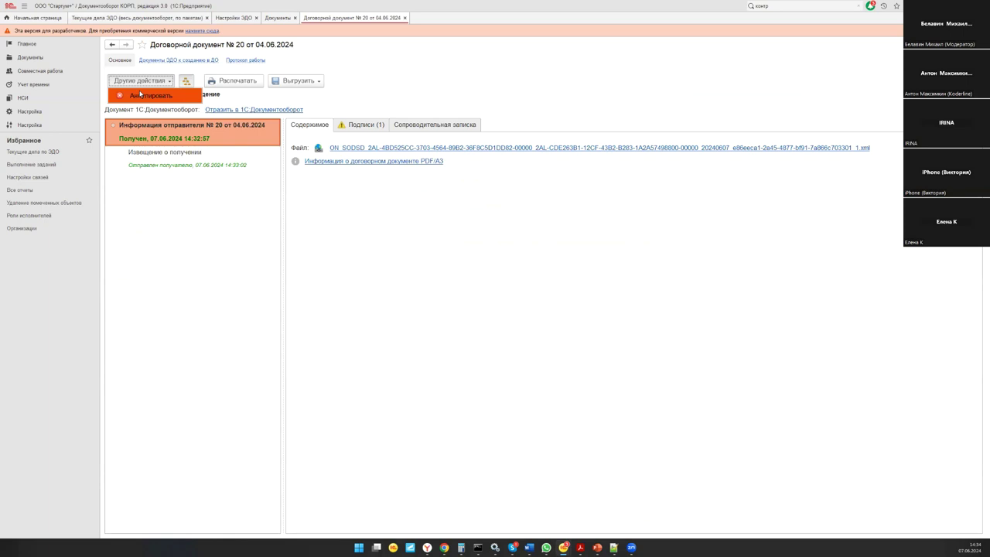
pyautogui.click(140, 94)
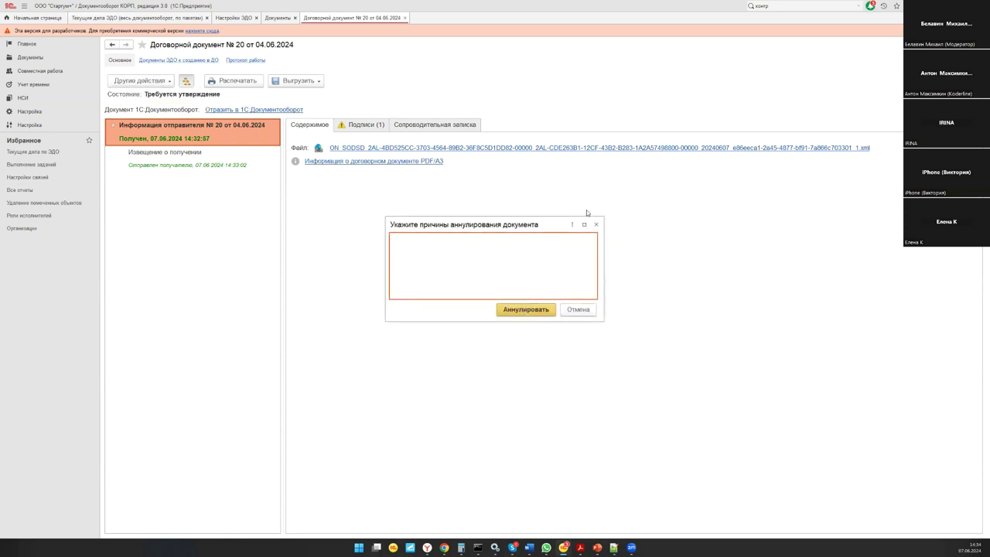
pyautogui.write('что')
pyautogui.press('BackSpace')
pyautogui.press('BackSpace')
pyautogui.press('BackSpace')
pyautogui.write('Слишком дорого.')
pyautogui.click(529, 310)
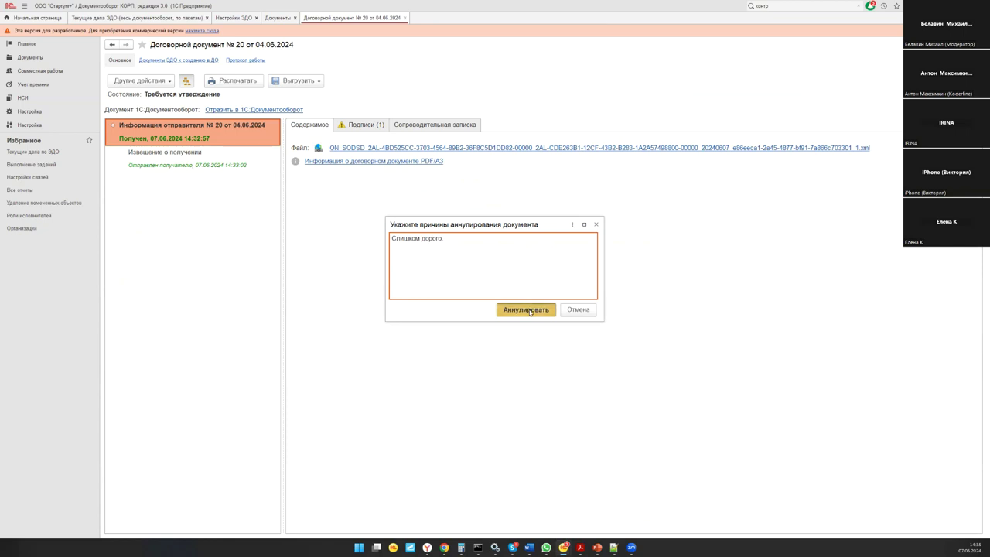
pyautogui.click(542, 331)
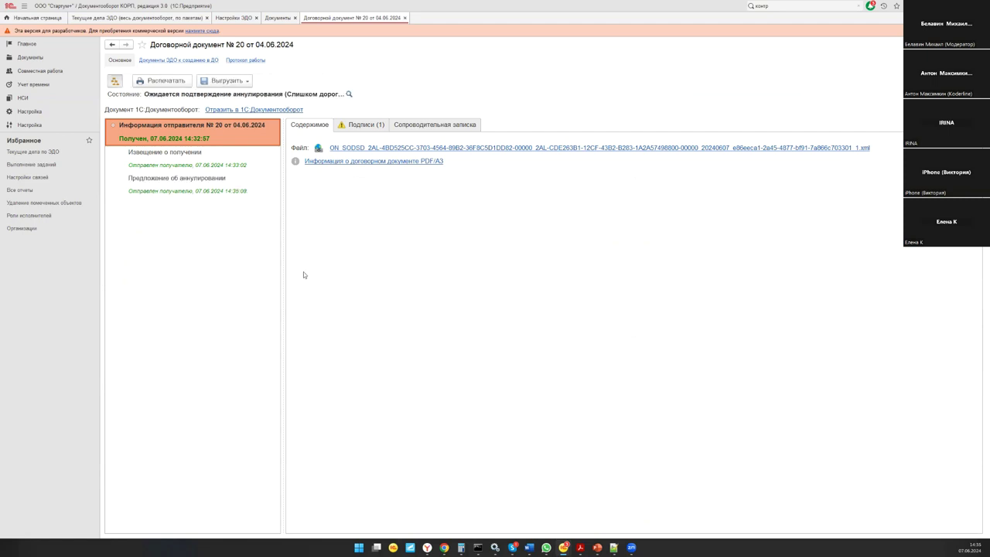
# Step: Examine document № 20's Предложение об аннулировании, including the stated reason, the document identifier and the electronic signature stamp
pyautogui.click(187, 193)
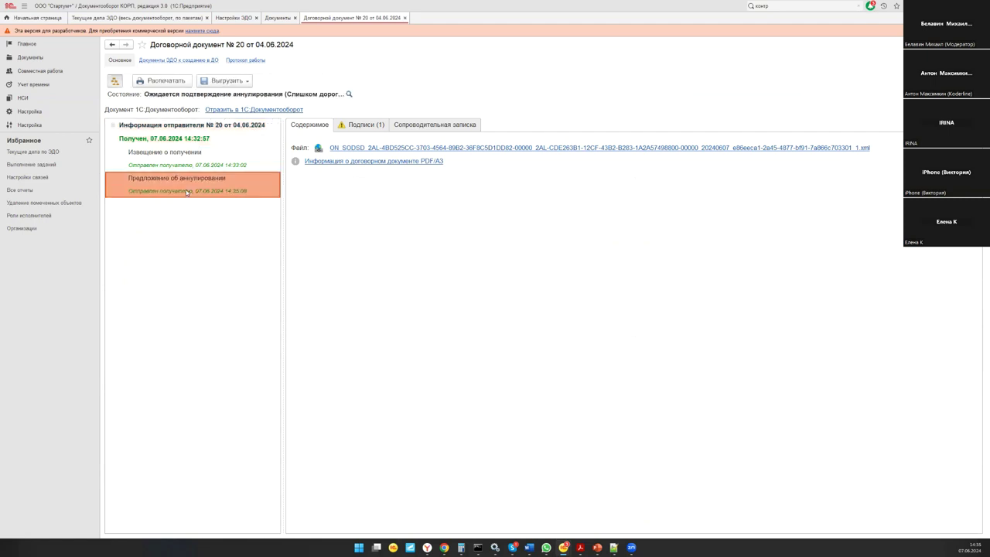
pyautogui.scroll(-5, 501, 335)
pyautogui.scroll(3, 424, 280)
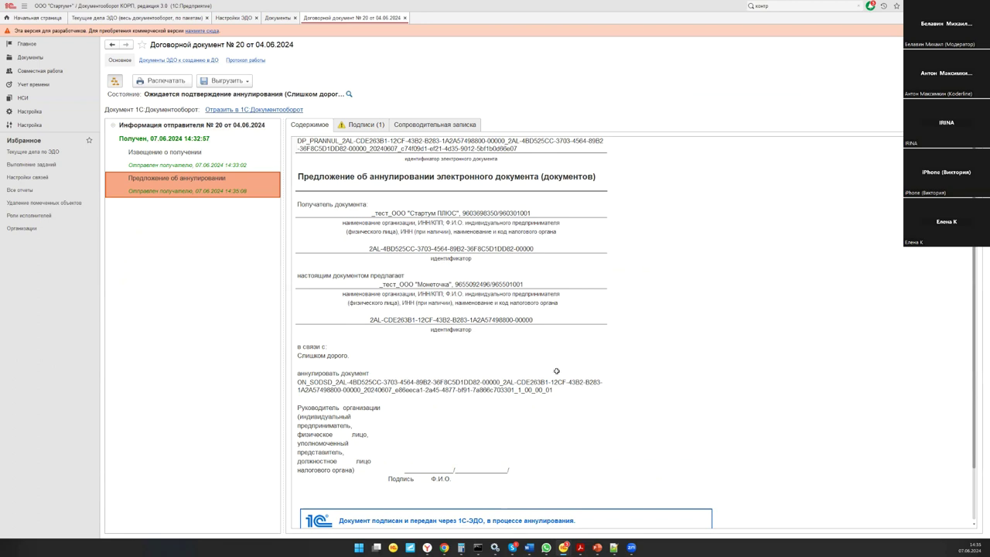
pyautogui.scroll(-2, 548, 371)
pyautogui.click(341, 300)
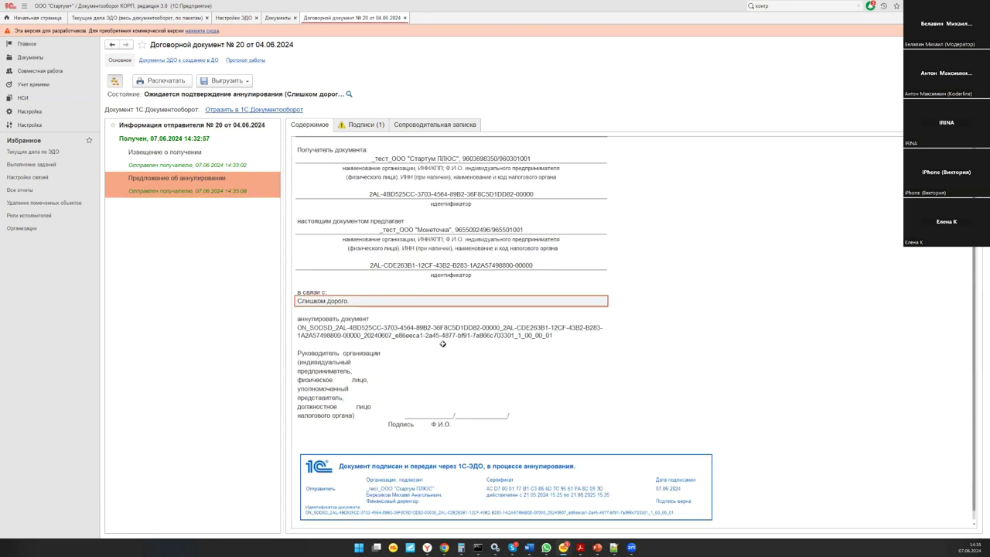
pyautogui.scroll(-4, 442, 343)
pyautogui.click(340, 345)
pyautogui.click(418, 453)
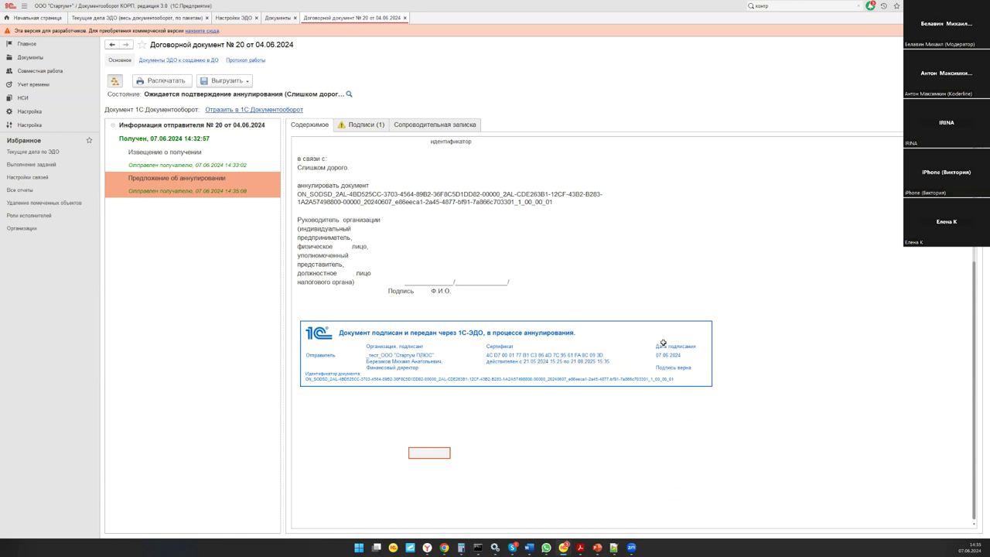
pyautogui.click(703, 369)
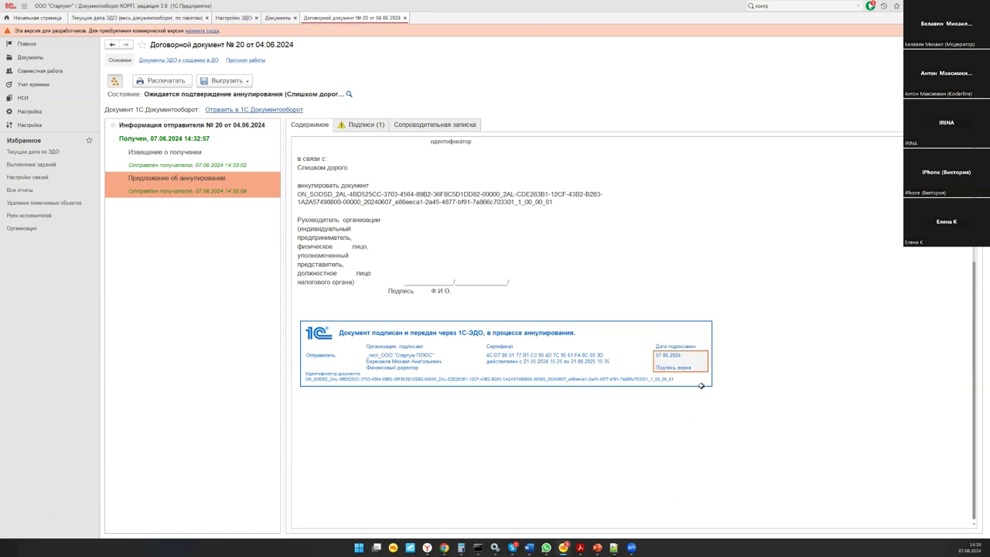
pyautogui.click(333, 380)
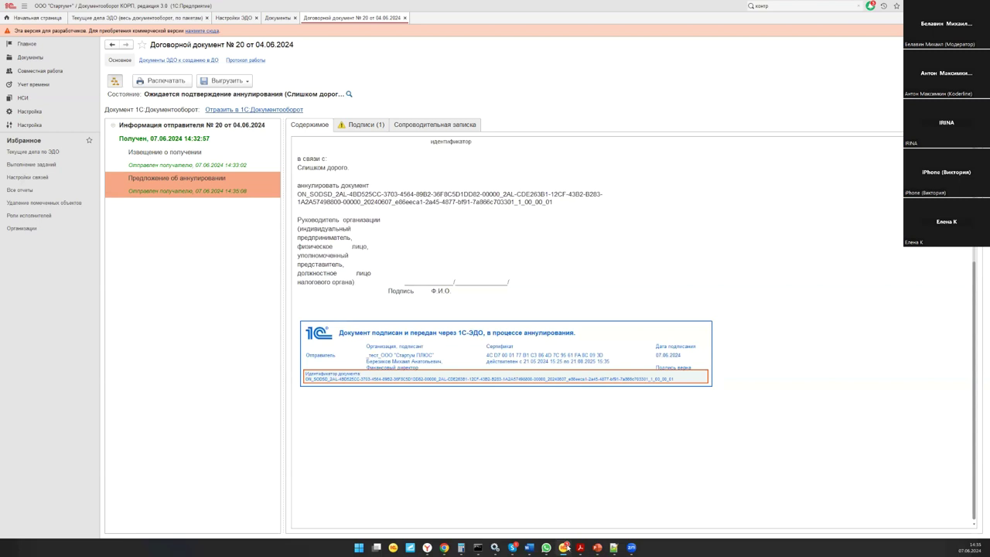
# Step: Switch to the Управление торговлей database, send and receive EDO documents, and open contract document № 20 from the outgoing Аннулировать folder
pyautogui.moveTo(564, 547)
pyautogui.click(487, 497)
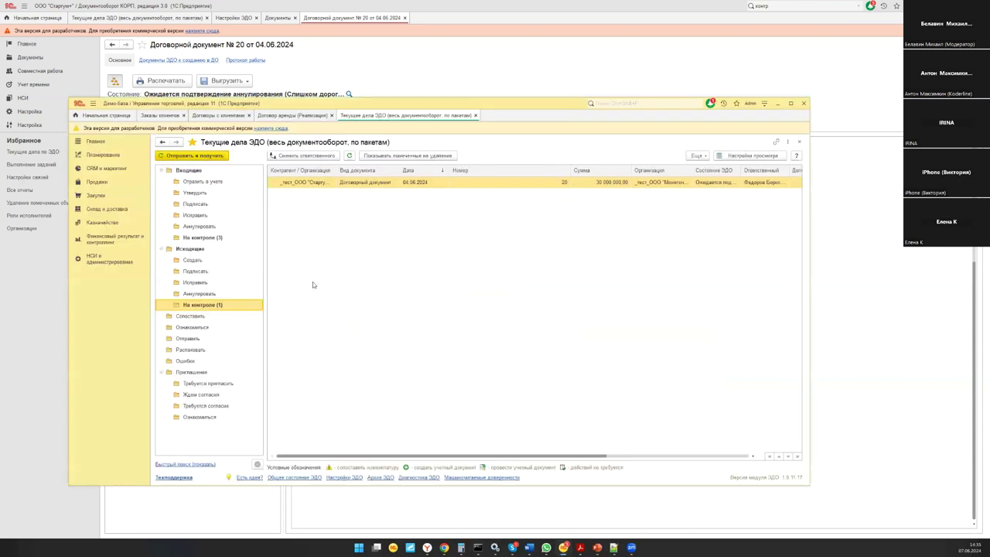
pyautogui.click(196, 156)
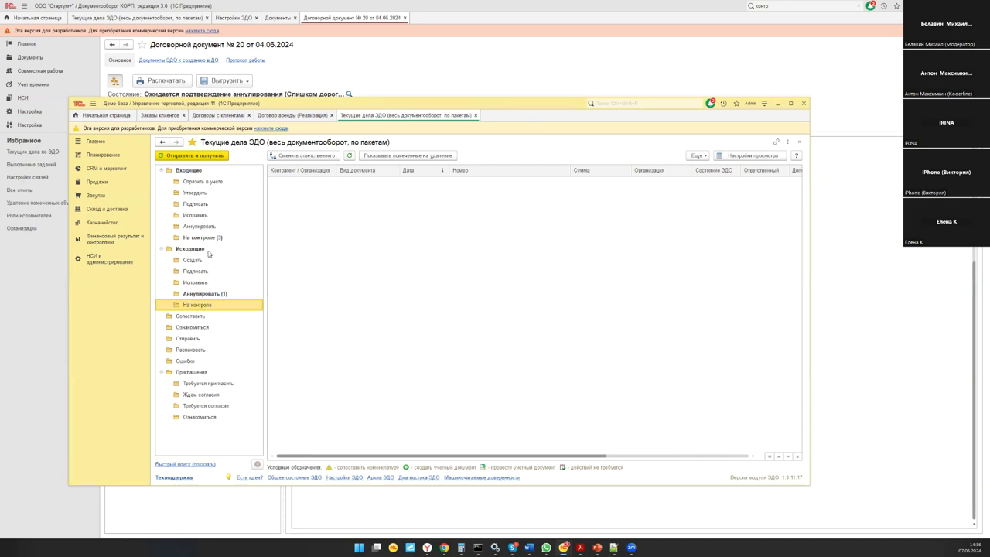
pyautogui.click(225, 300)
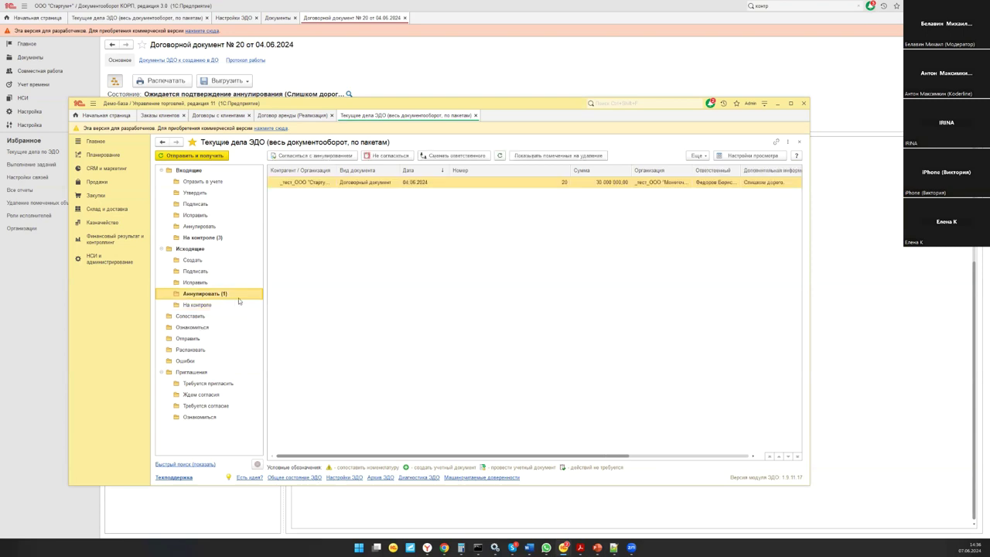
pyautogui.click(547, 184)
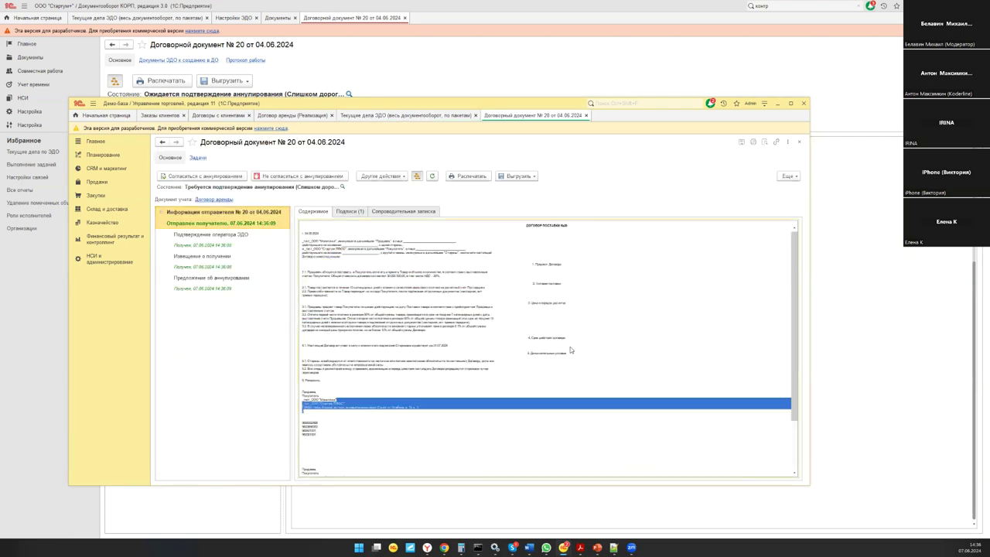
# Step: Examine document № 20's operator confirmation and the counterparty's annulment proposal, including its signature stamp
pyautogui.click(179, 237)
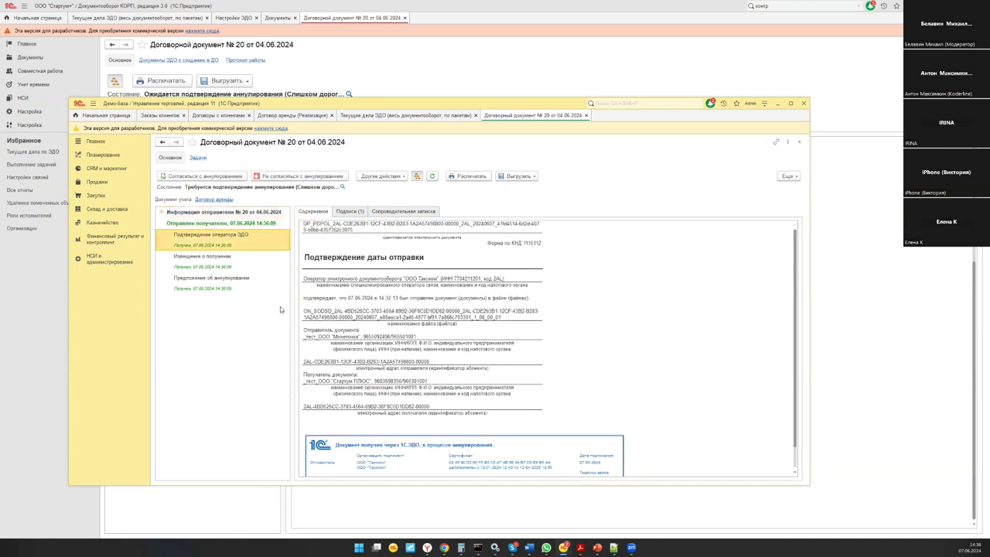
pyautogui.scroll(-4, 507, 283)
pyautogui.click(195, 283)
pyautogui.scroll(-4, 450, 300)
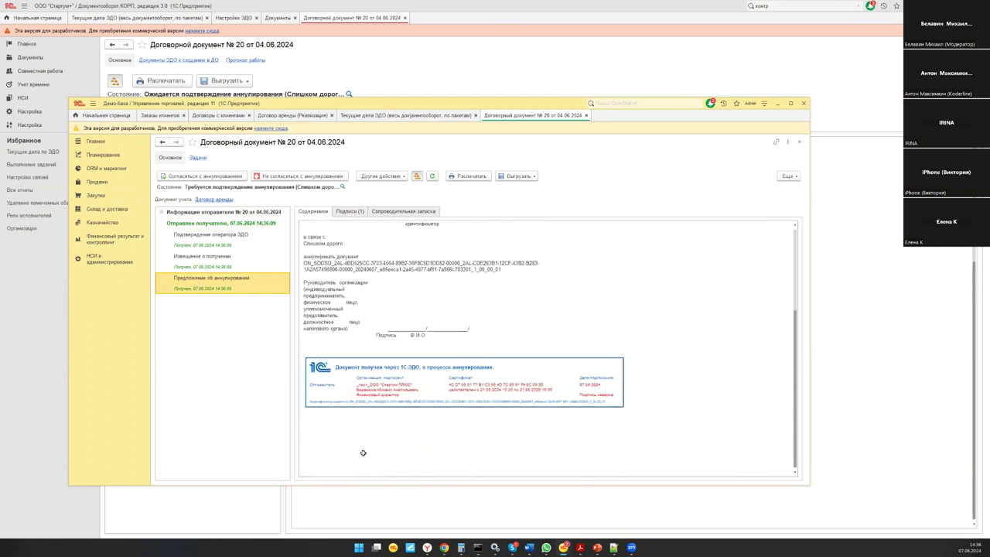
pyautogui.moveTo(361, 390); pyautogui.dragTo(610, 392)
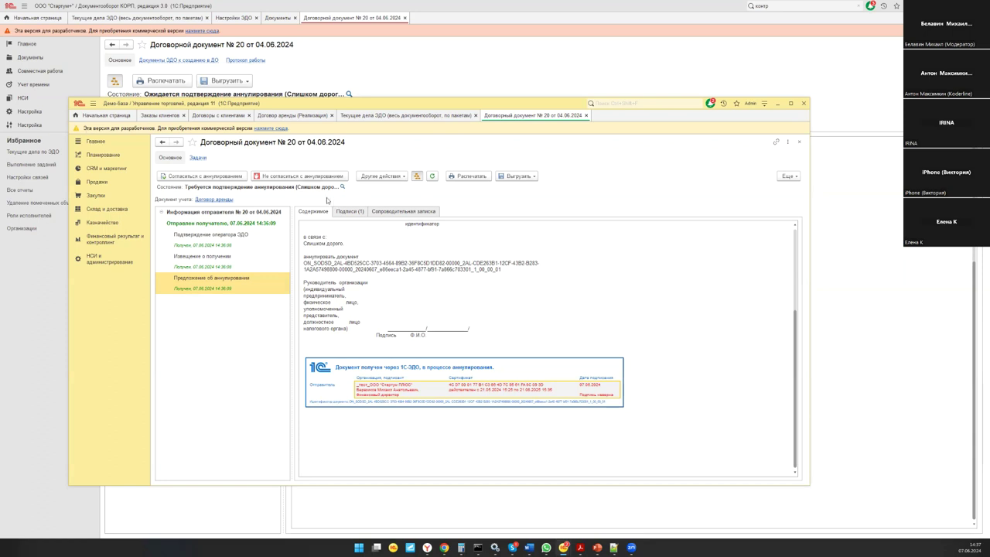
# Step: Agree to annul contract document № 20, sign the proposal with the organization's certificate, and review both parties' signature stamps
pyautogui.click(219, 176)
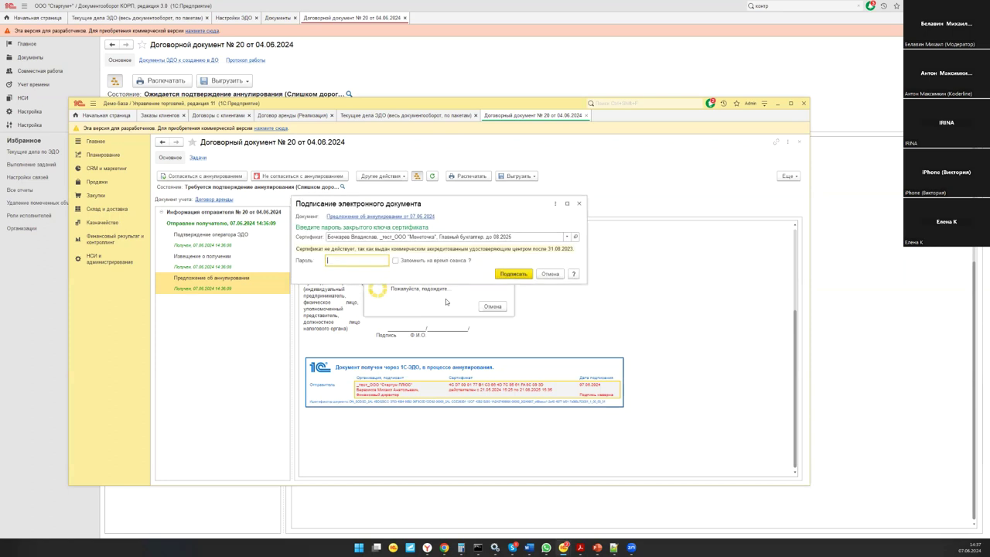
pyautogui.click(513, 274)
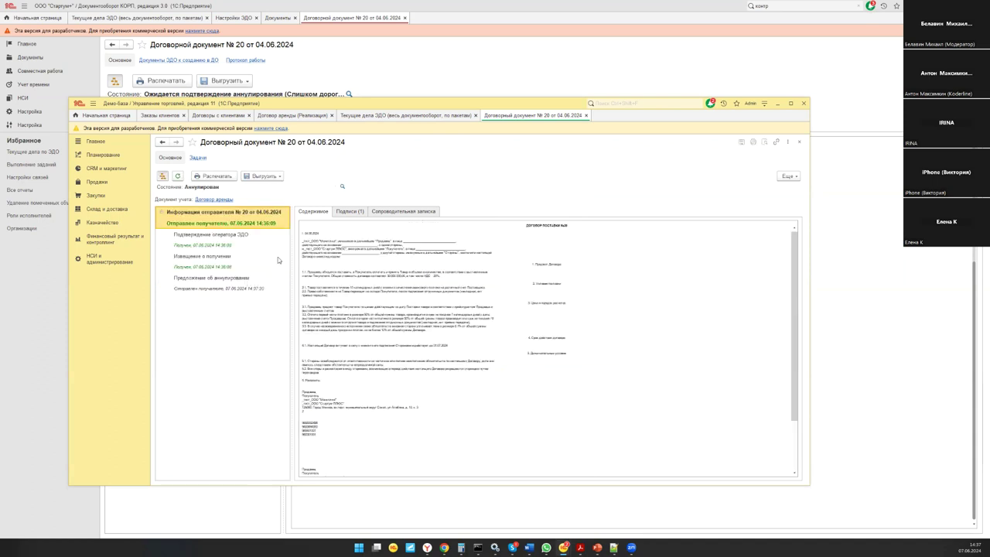
pyautogui.click(251, 290)
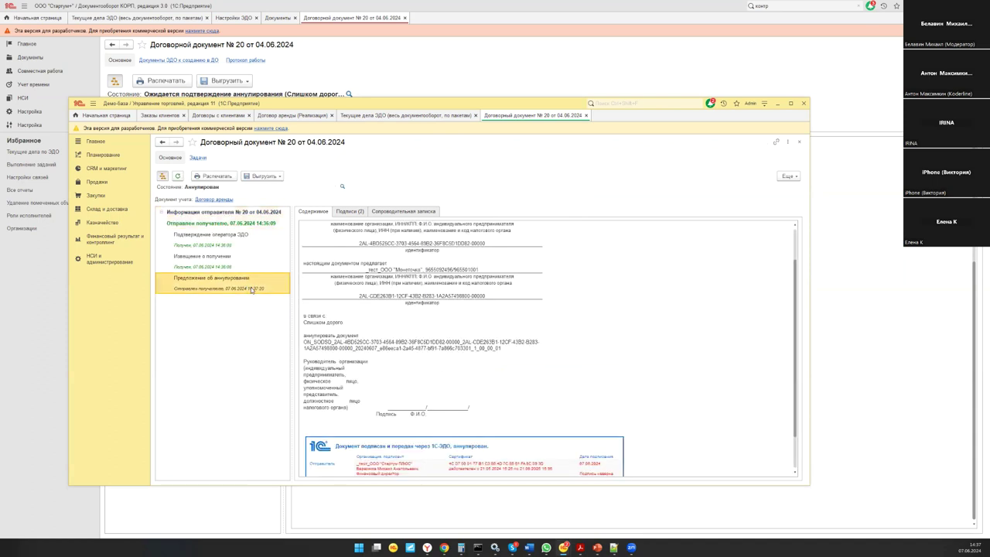
pyautogui.scroll(-1, 478, 335)
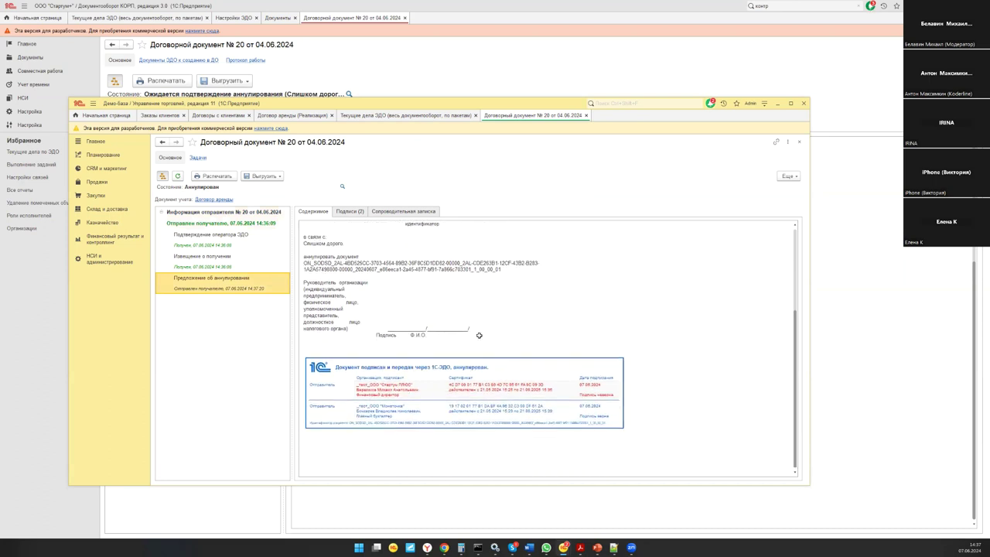
pyautogui.moveTo(354, 381); pyautogui.dragTo(621, 395)
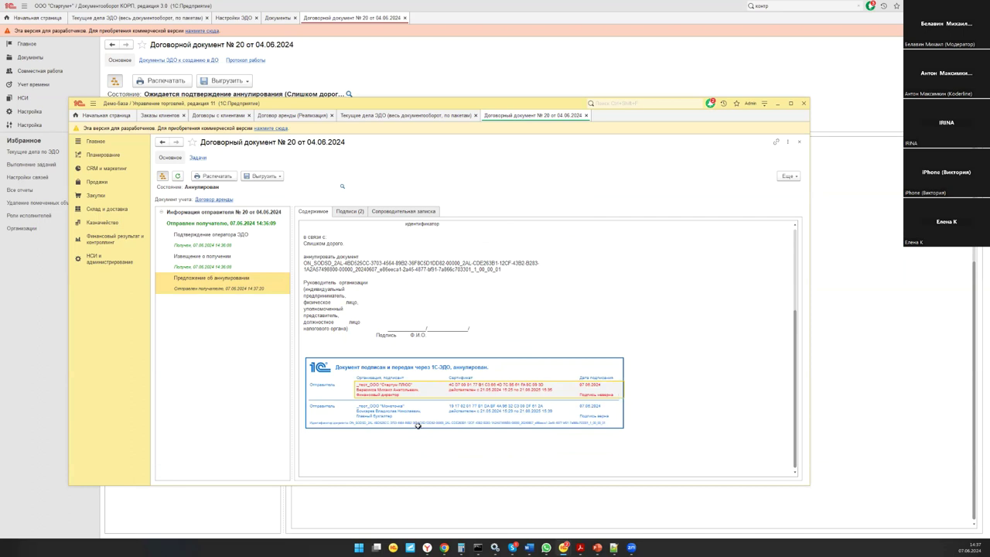
pyautogui.moveTo(307, 402)
pyautogui.mouseDown()
pyautogui.moveTo(661, 420)
pyautogui.moveTo(631, 401)
pyautogui.mouseUp()
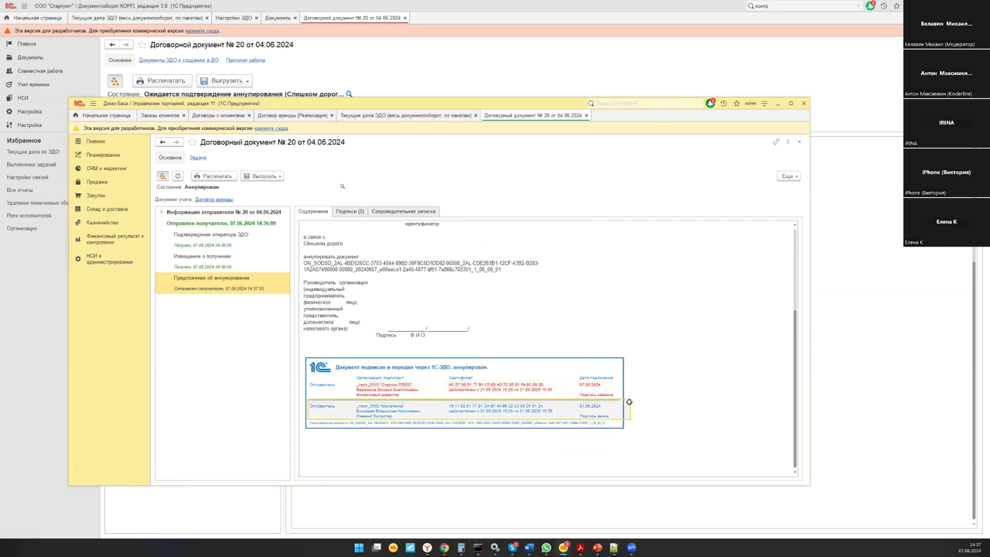
pyautogui.click(527, 438)
pyautogui.moveTo(307, 359)
pyautogui.mouseDown()
pyautogui.moveTo(623, 387)
pyautogui.moveTo(623, 428)
pyautogui.mouseUp()
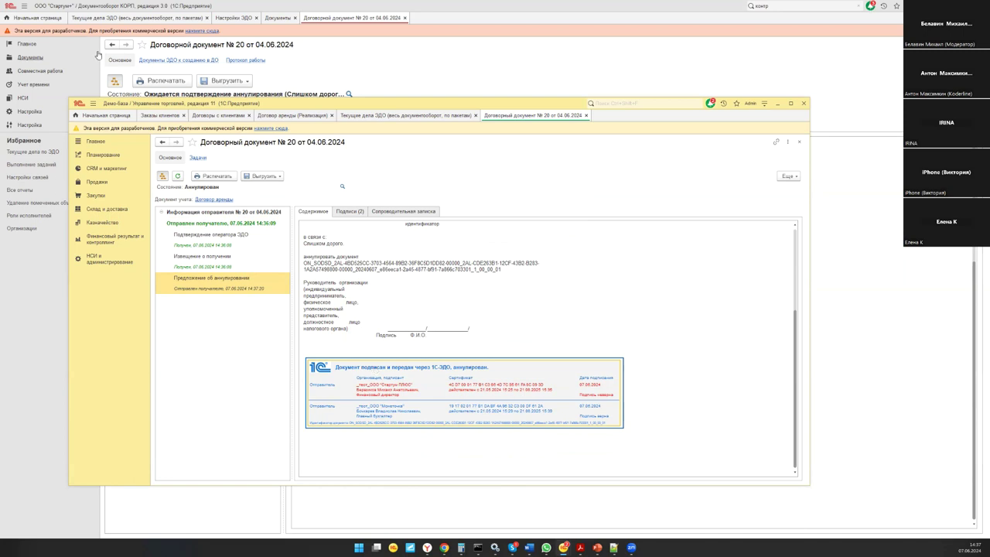
# Step: Return to the Документооборот database, close document № 20, and send and receive EDO documents with certificate authentication, dismissing the resulting message
pyautogui.click(386, 21)
pyautogui.click(404, 17)
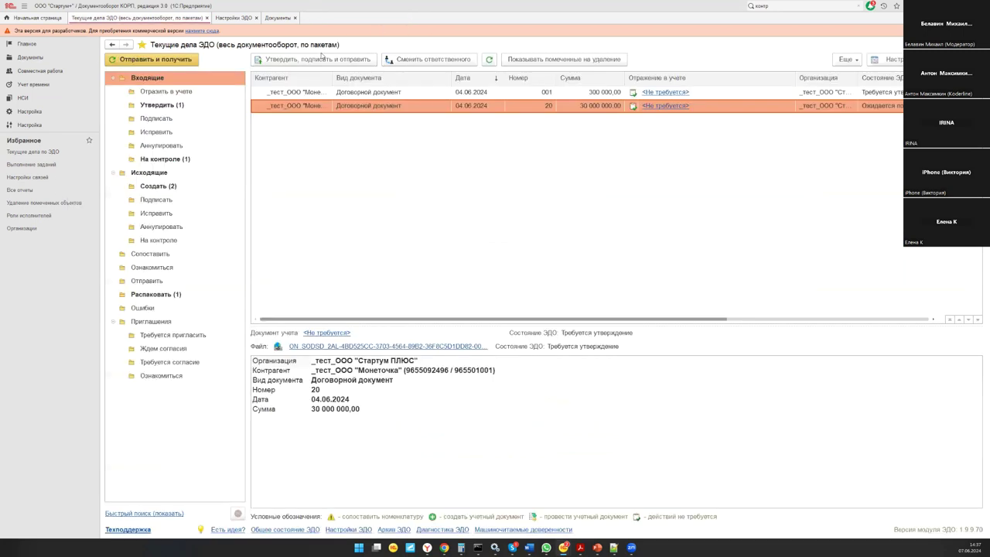
pyautogui.click(150, 54)
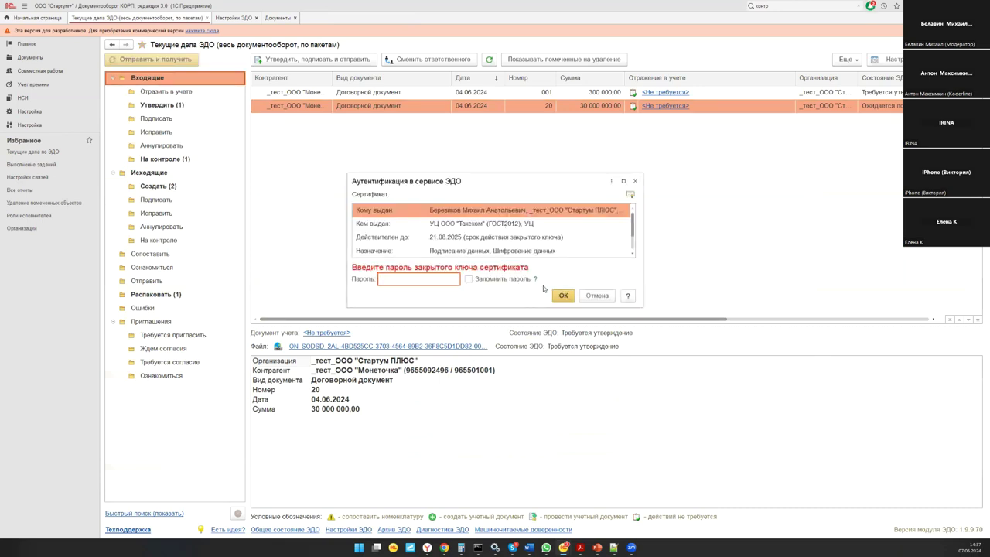
pyautogui.click(563, 296)
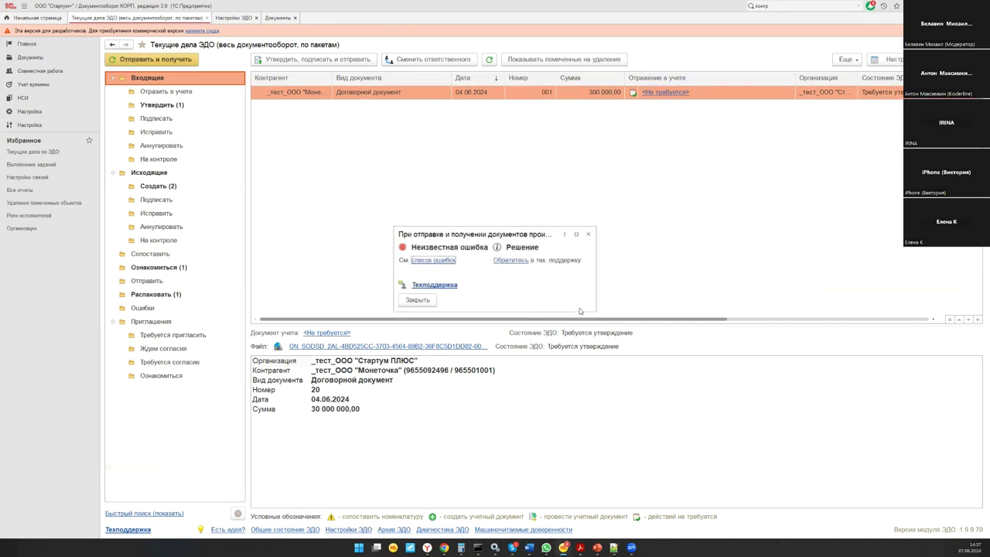
pyautogui.click(591, 237)
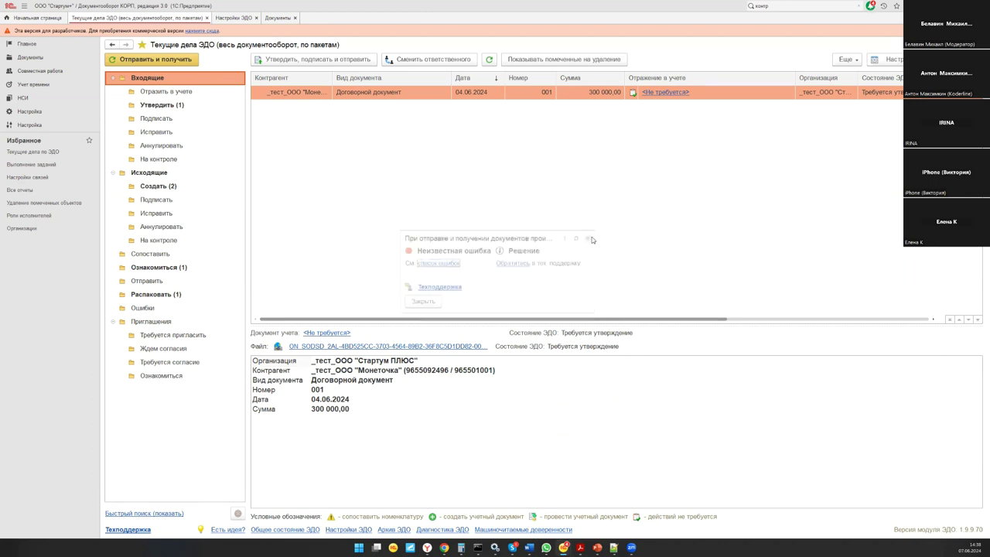
# Step: Find contract document № 20 in the Ознакомиться folder, check its state, and send it to the archive
pyautogui.click(161, 105)
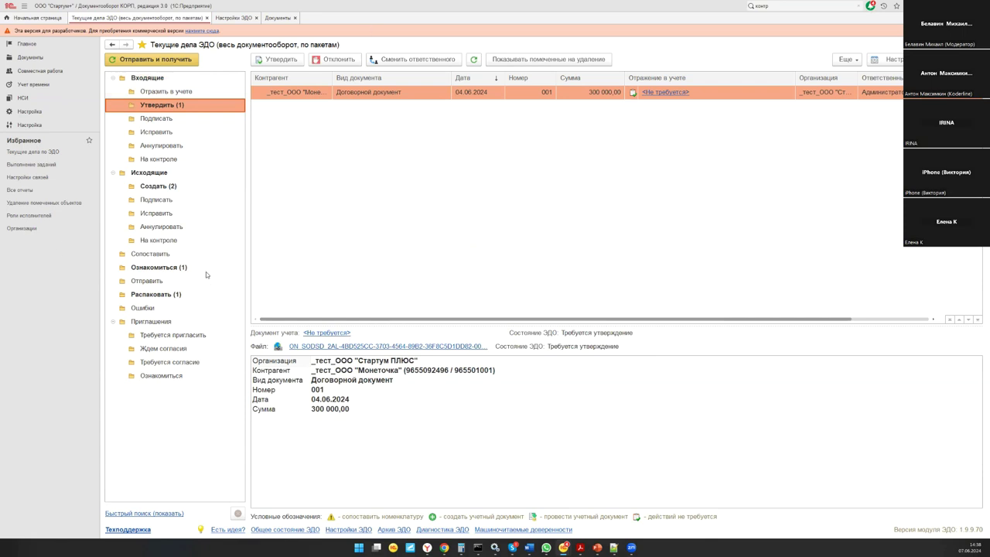
pyautogui.click(206, 270)
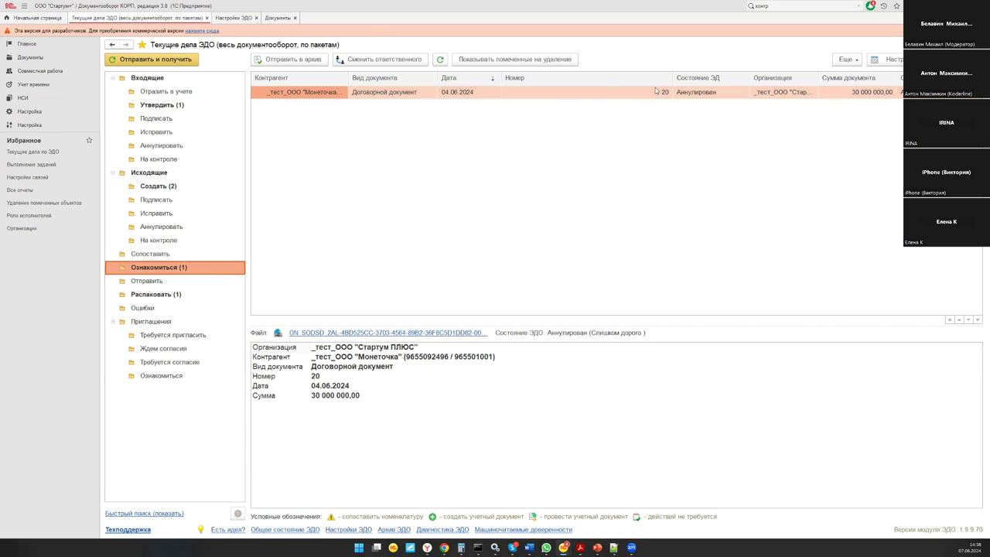
pyautogui.click(653, 92)
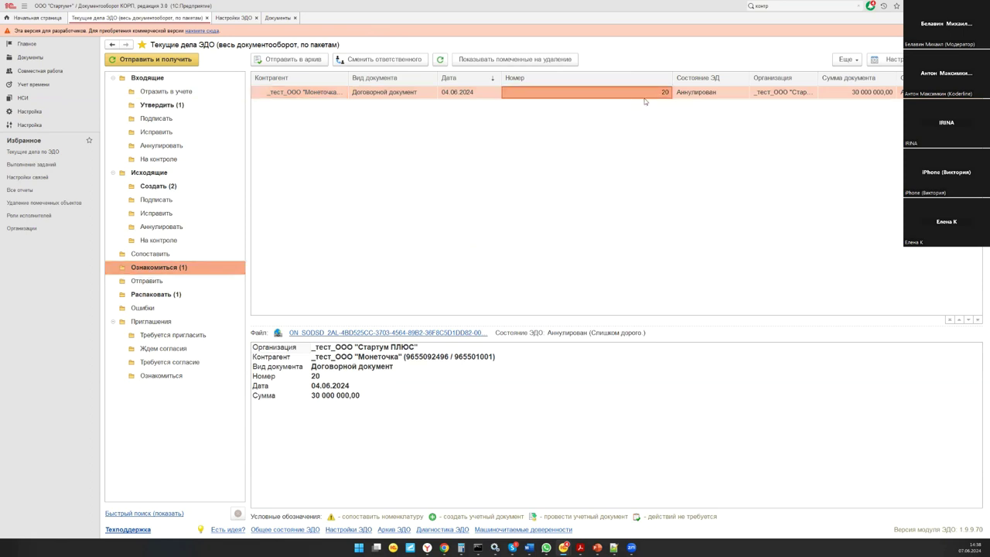
pyautogui.click(717, 94)
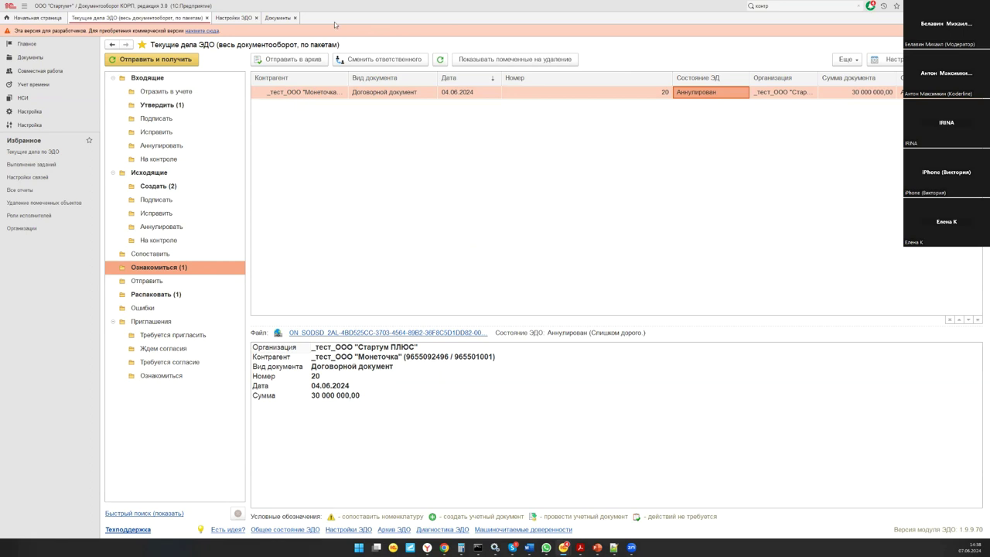
pyautogui.click(308, 61)
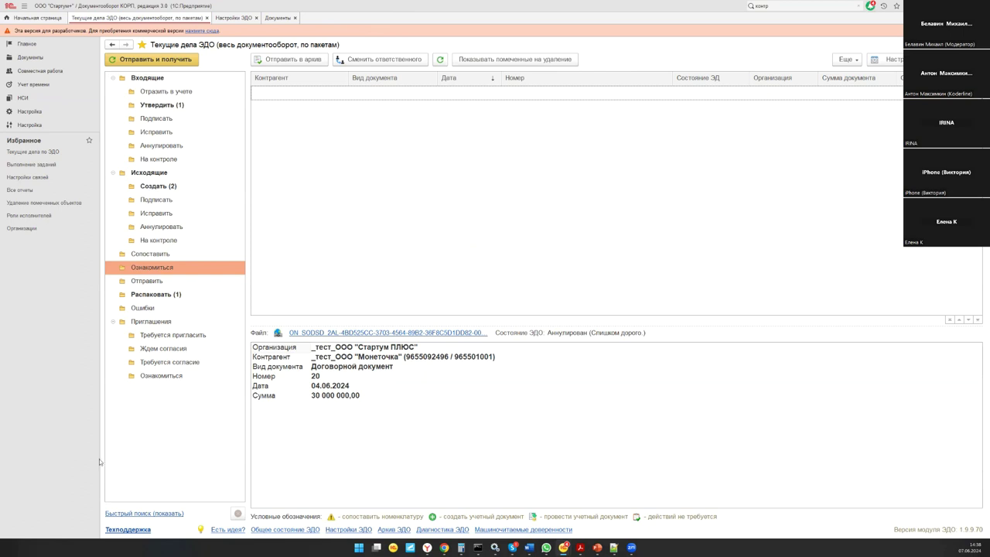
# Step: Create a new contract document in the Документооборот database from the template "Договор - Купля-продажа"
pyautogui.click(280, 17)
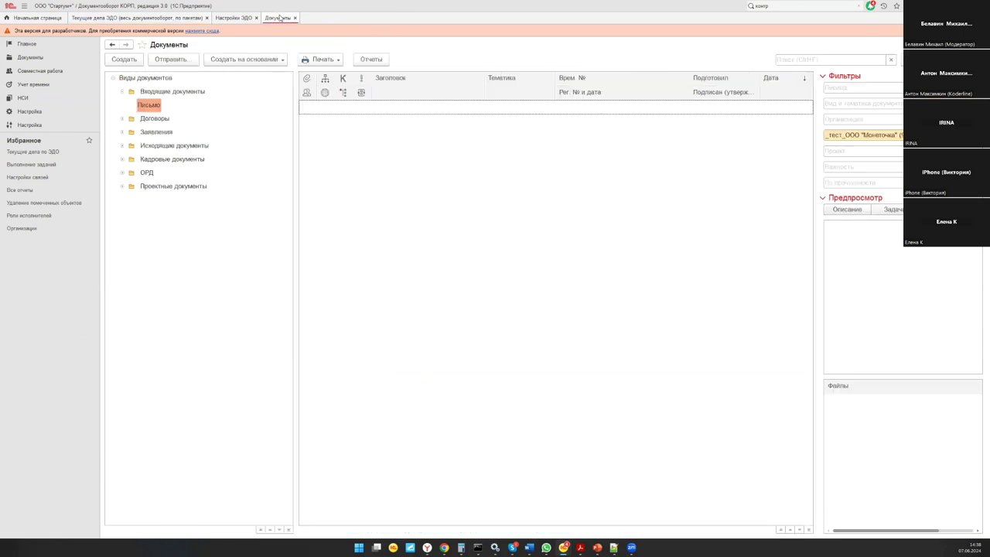
pyautogui.click(124, 119)
pyautogui.click(153, 133)
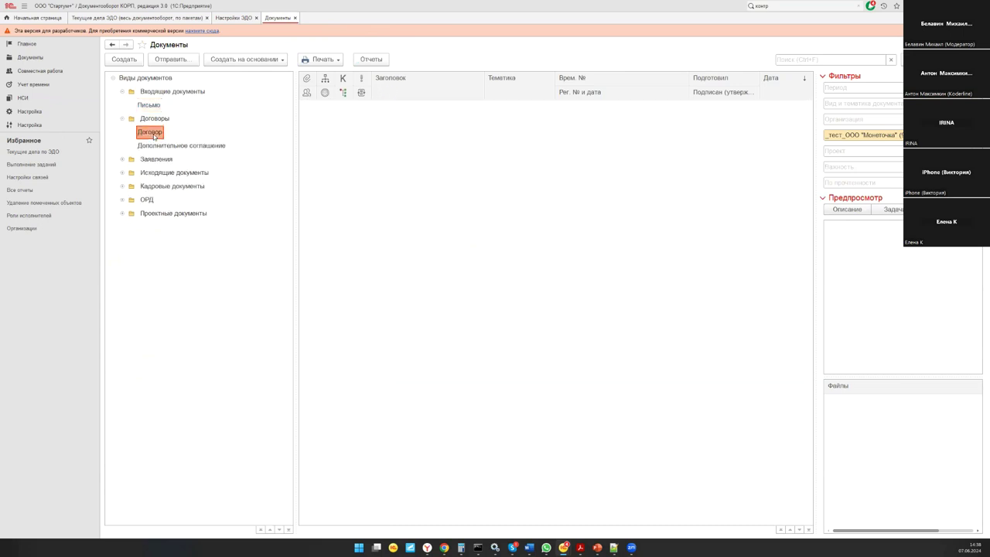
pyautogui.click(124, 59)
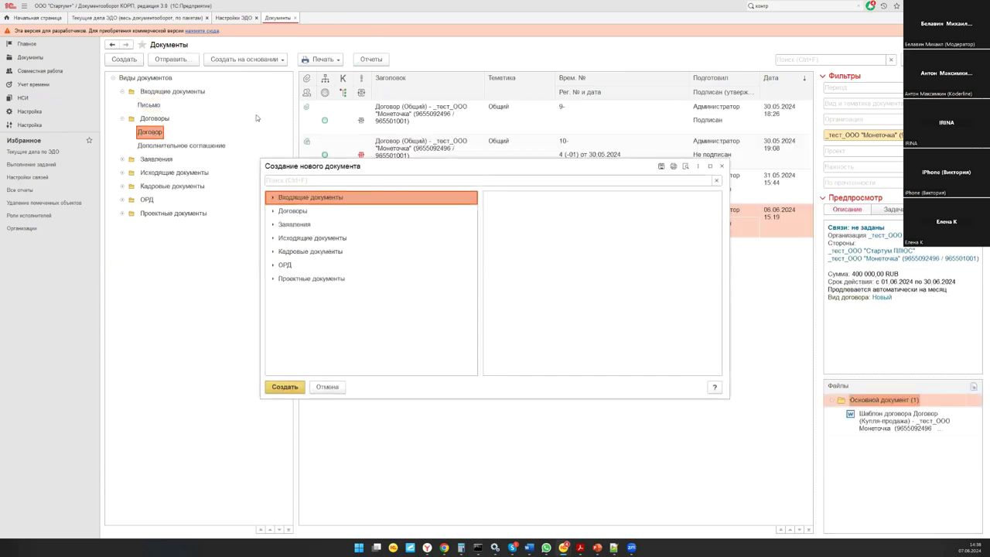
pyautogui.click(273, 214)
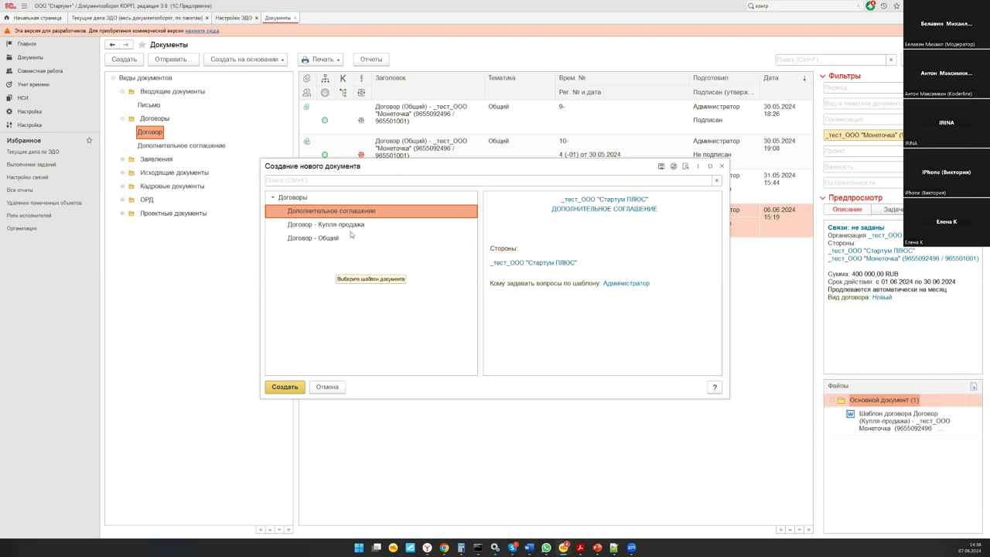
pyautogui.click(361, 224)
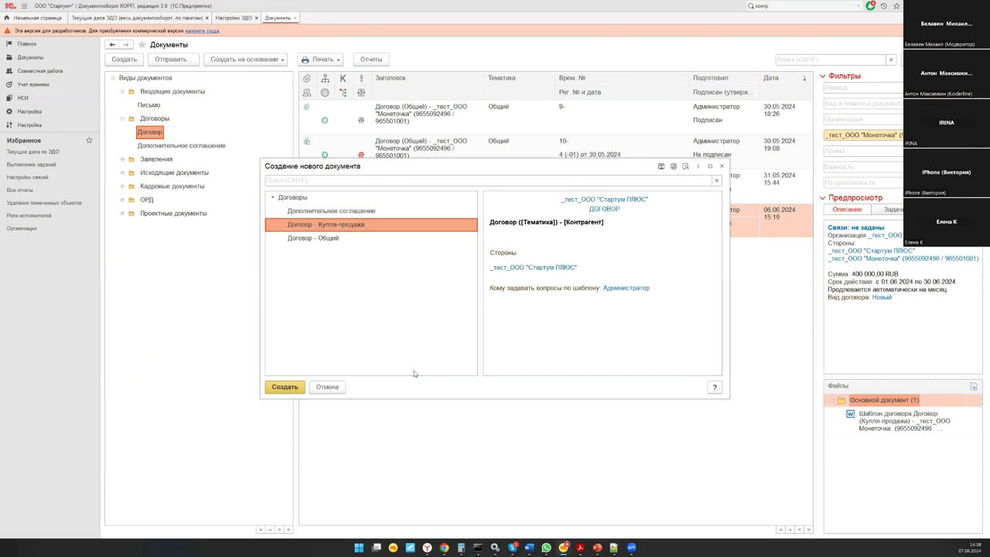
pyautogui.click(284, 386)
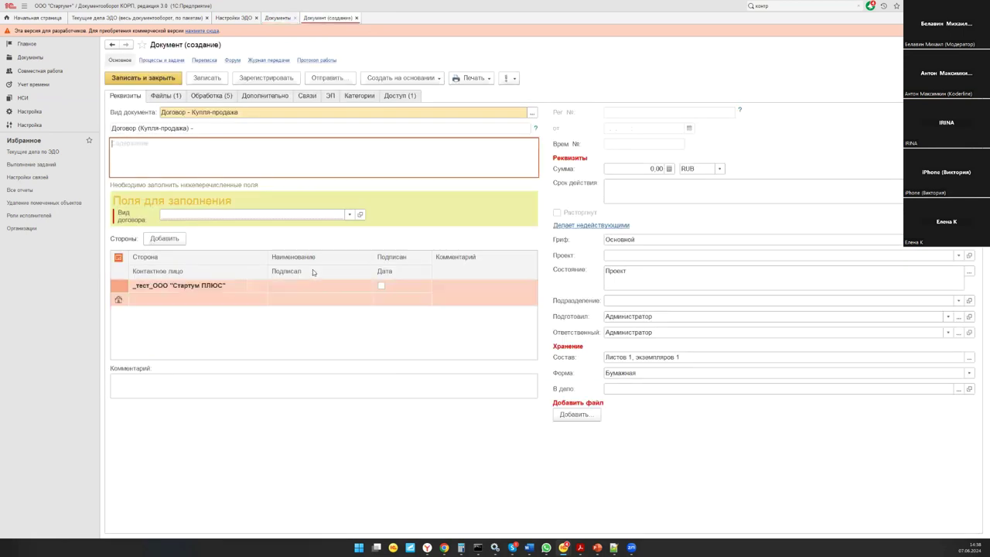
# Step: Set the contract kind to Новый and add _тест_ООО "Монеточка" as the second party
pyautogui.click(195, 215)
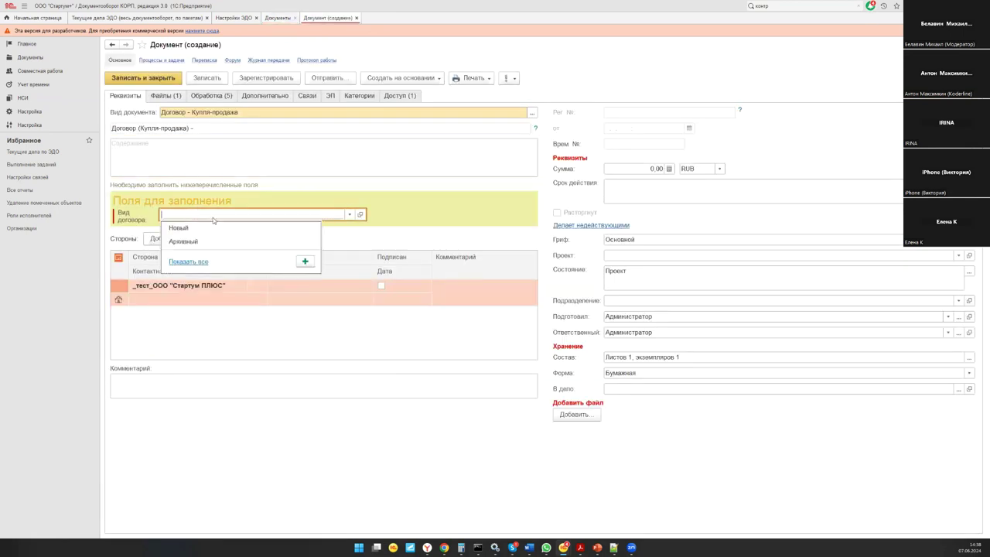
pyautogui.click(207, 229)
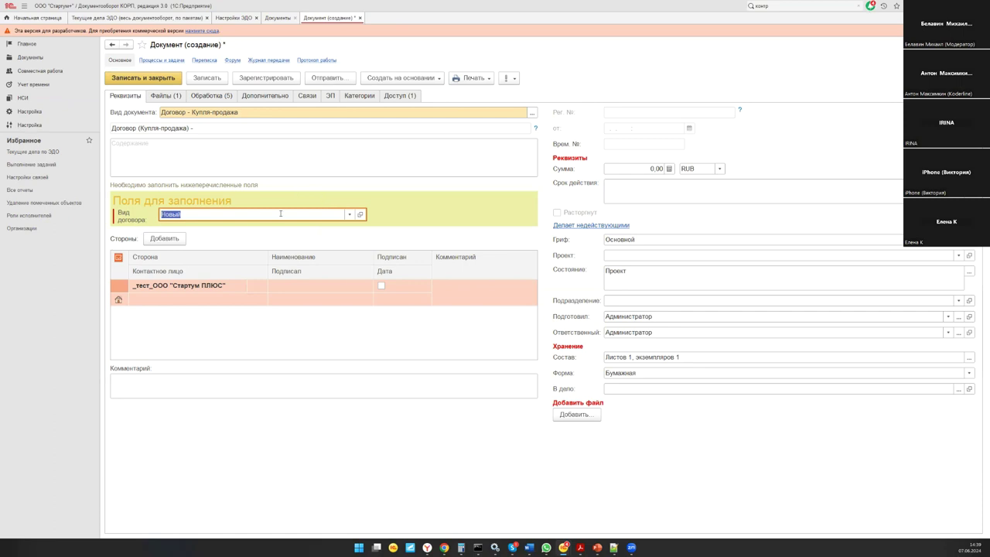
pyautogui.click(191, 304)
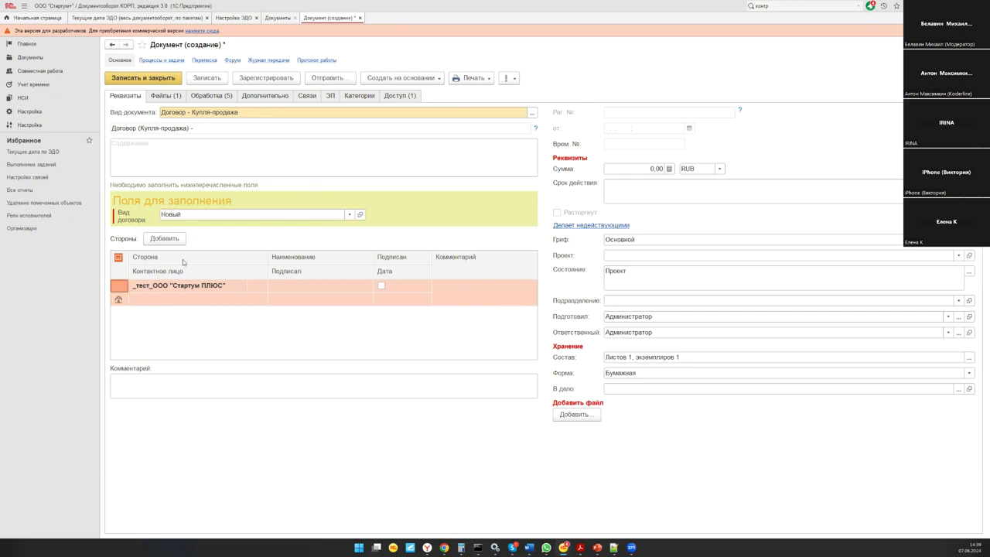
pyautogui.click(164, 239)
pyautogui.click(197, 344)
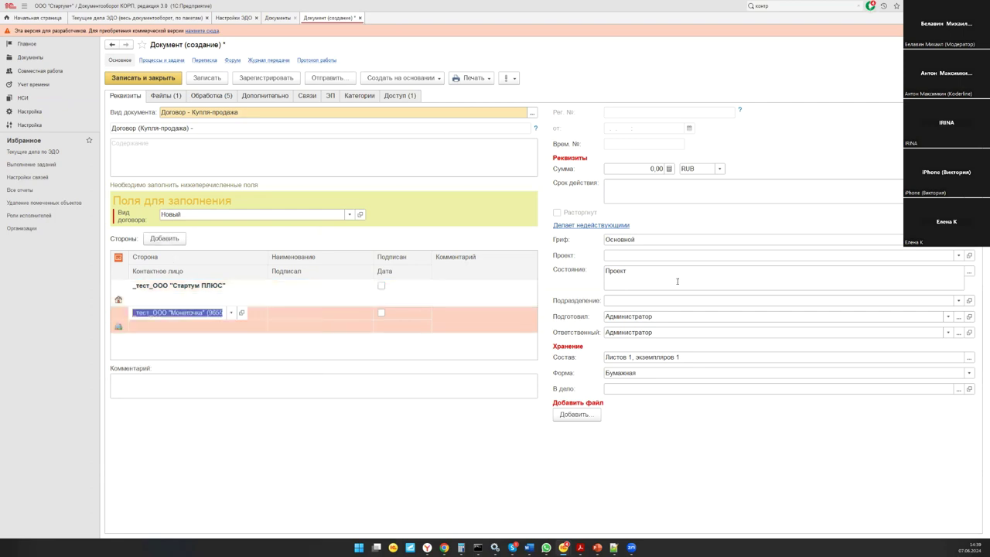
# Step: Set the contract amount to 30 000 RUB and its validity from 04.06.2024 to 01.07.2024 with renewal "Не продлевается"
pyautogui.click(663, 170)
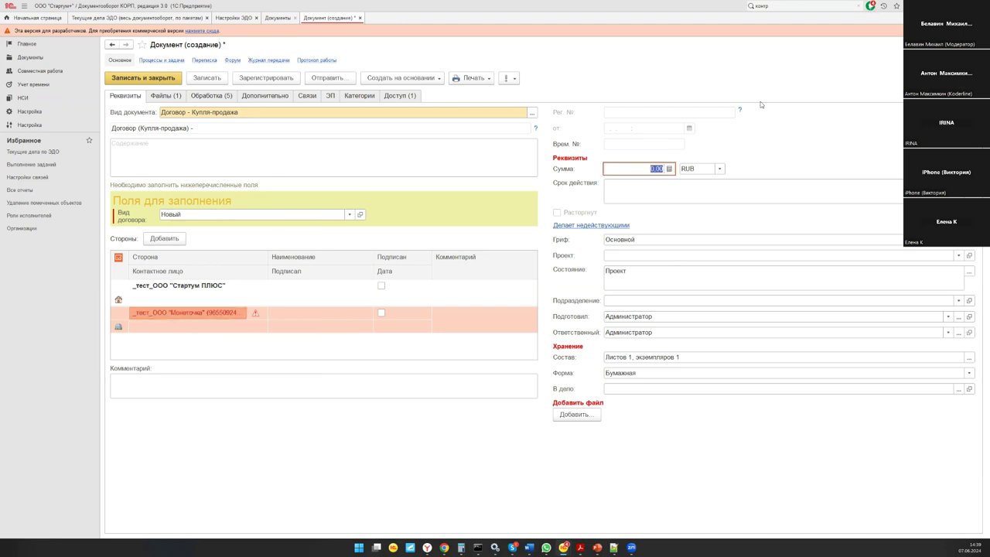
pyautogui.write('30000')
pyautogui.click(665, 190)
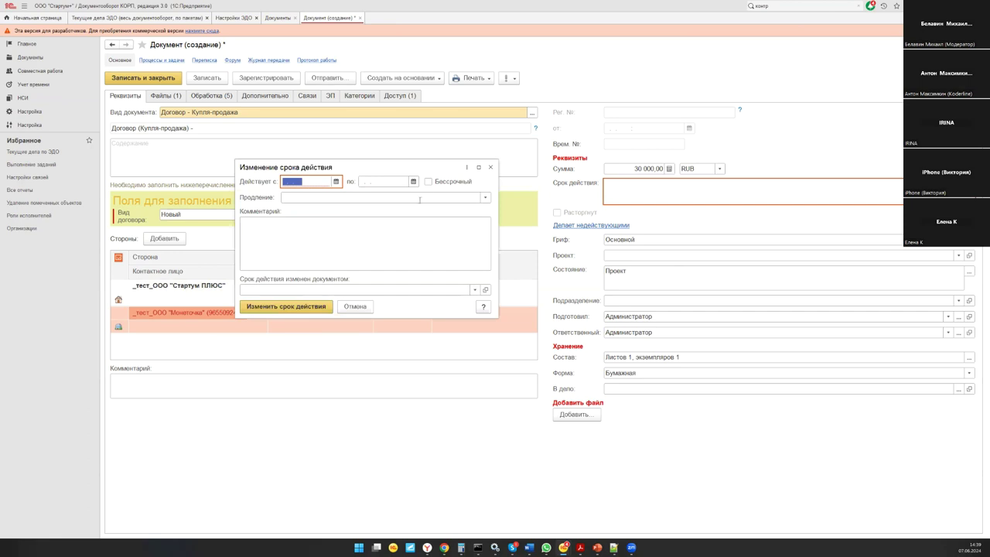
pyautogui.write('04062024')
pyautogui.press('Tab')
pyautogui.write('0107')
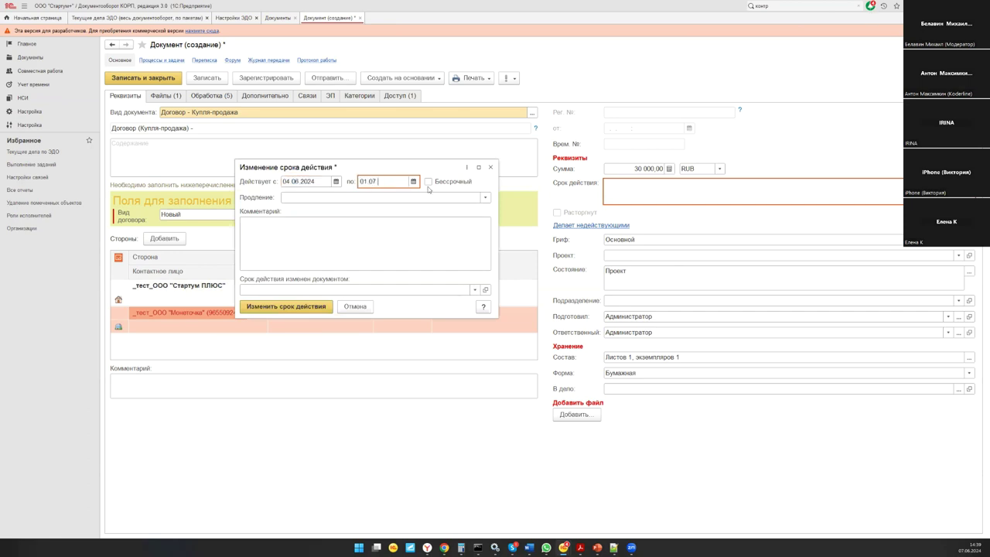
pyautogui.press('Tab')
pyautogui.click(303, 196)
pyautogui.click(317, 211)
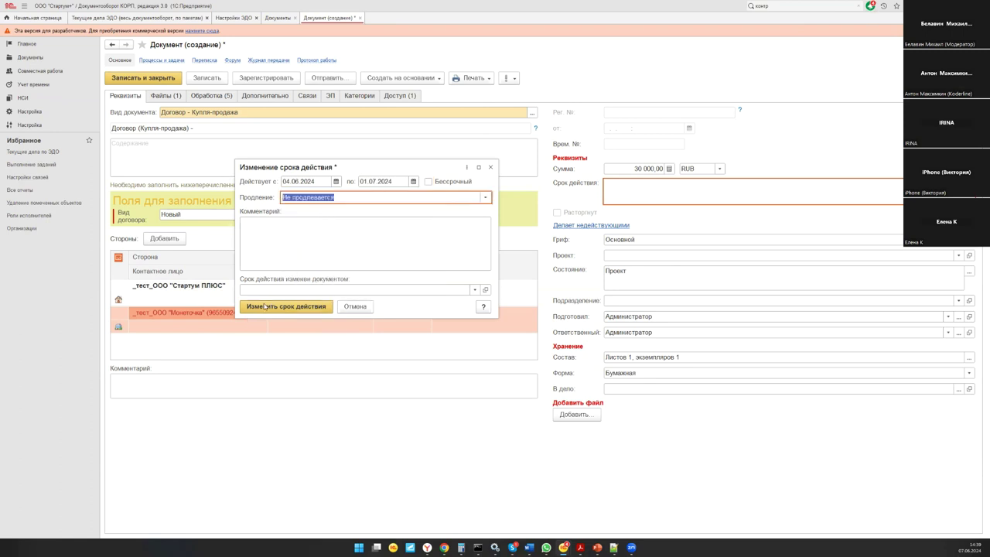
pyautogui.click(265, 306)
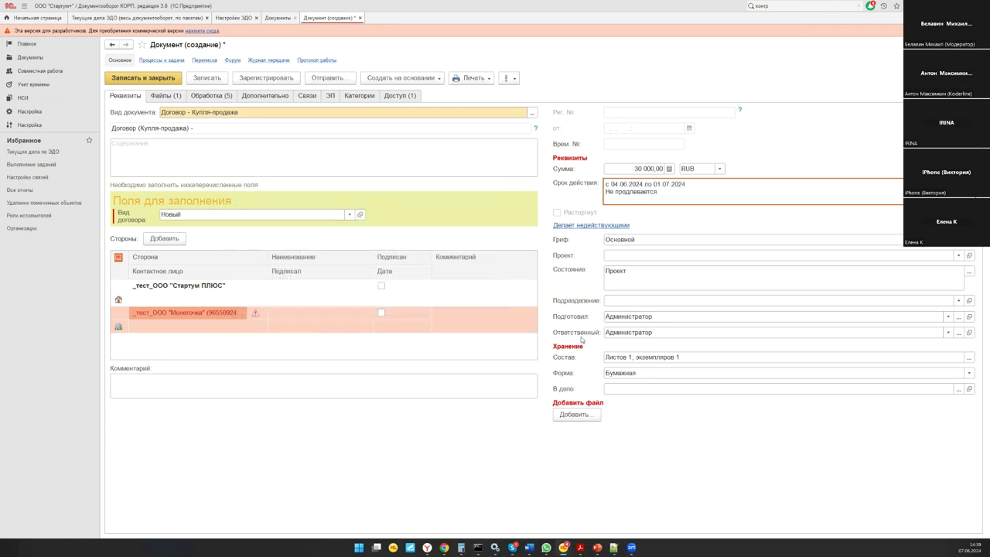
# Step: Check the new contract's attached template file, view the rental contract card in Управление торговлей, and return to the new document
pyautogui.click(161, 96)
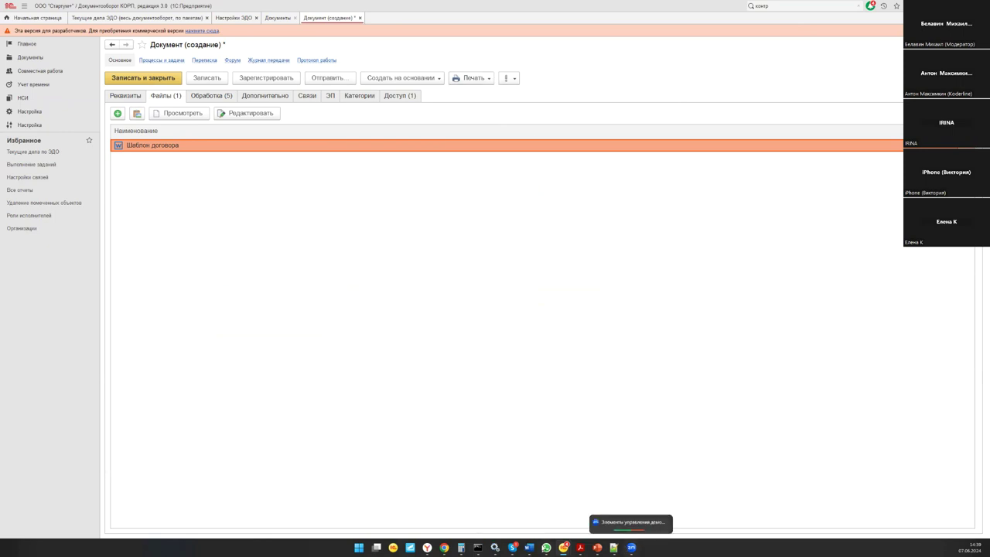
pyautogui.moveTo(563, 547)
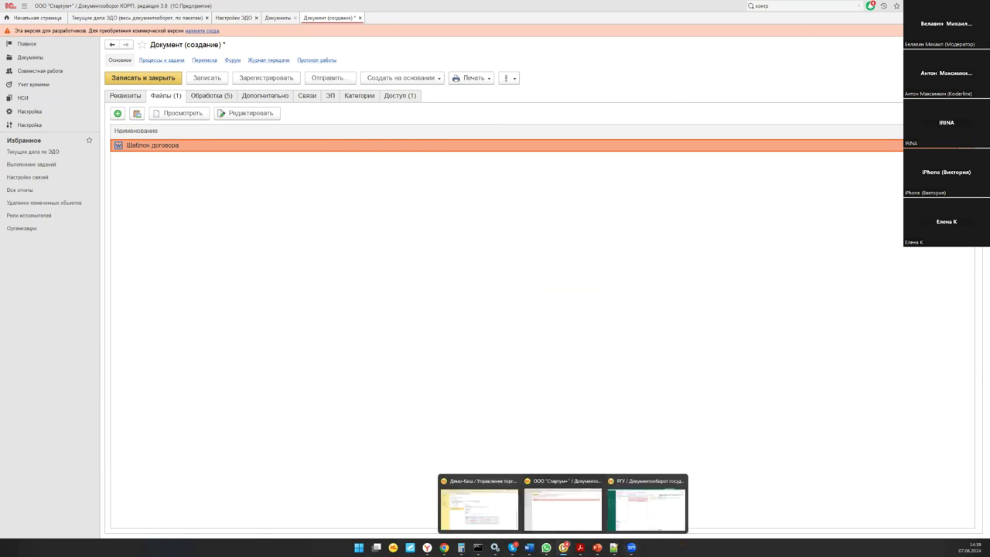
pyautogui.click(499, 514)
pyautogui.click(412, 116)
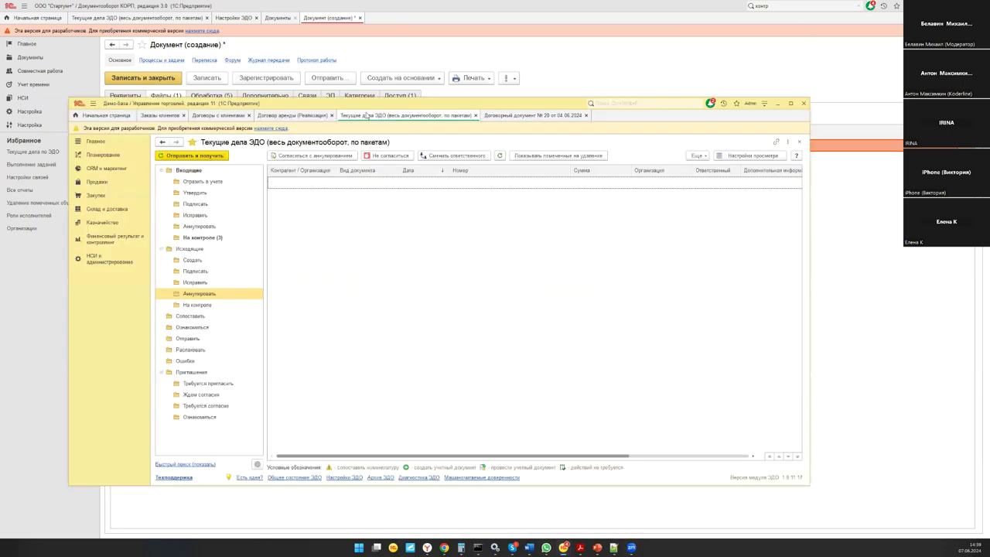
pyautogui.click(313, 116)
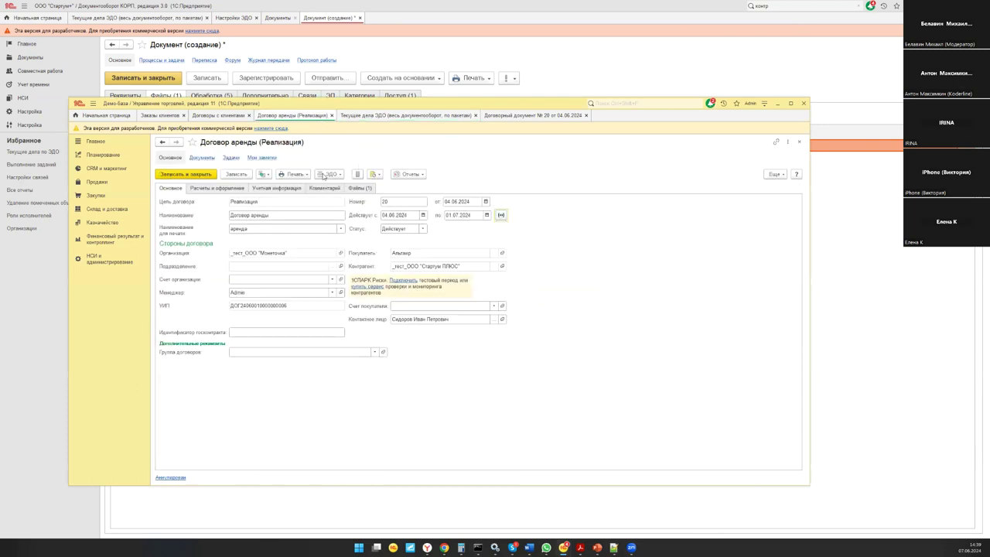
pyautogui.click(372, 56)
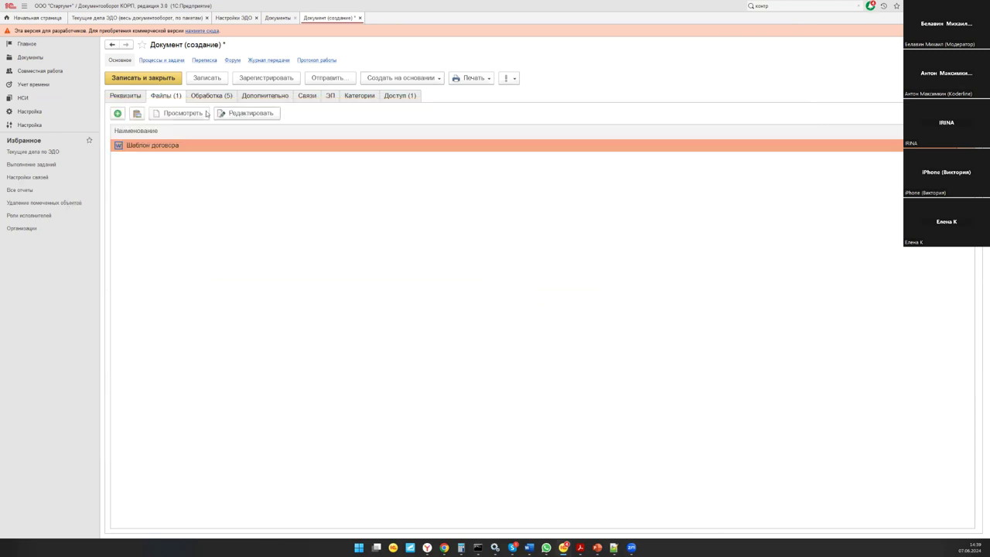
# Step: Change the contract's storage form to Электронная, save the document, and check its available EDO actions
pyautogui.click(123, 95)
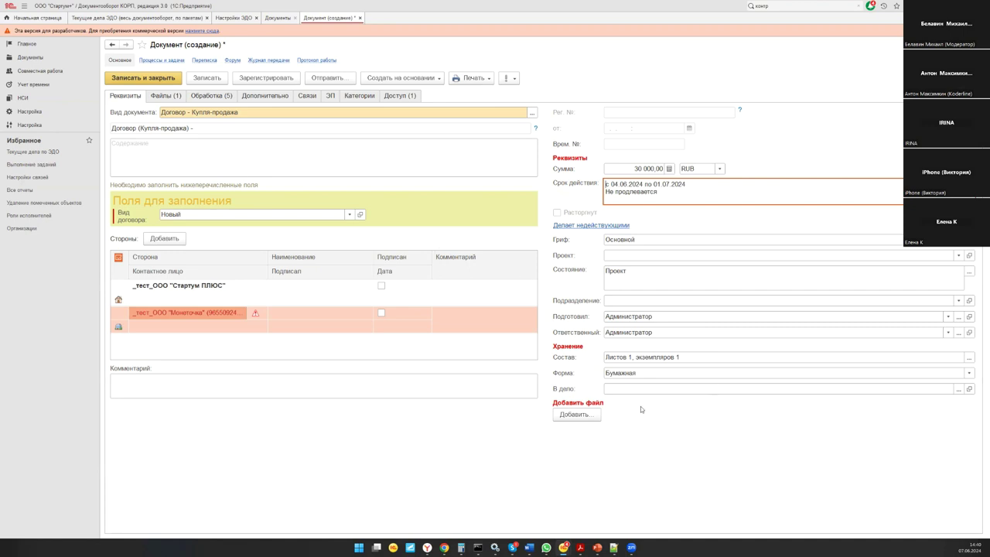
pyautogui.click(650, 374)
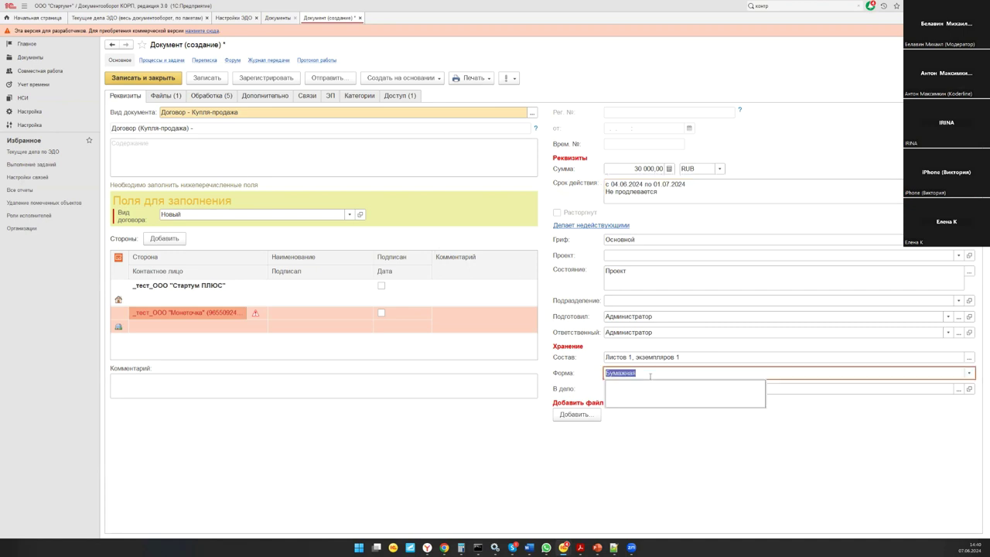
pyautogui.click(648, 400)
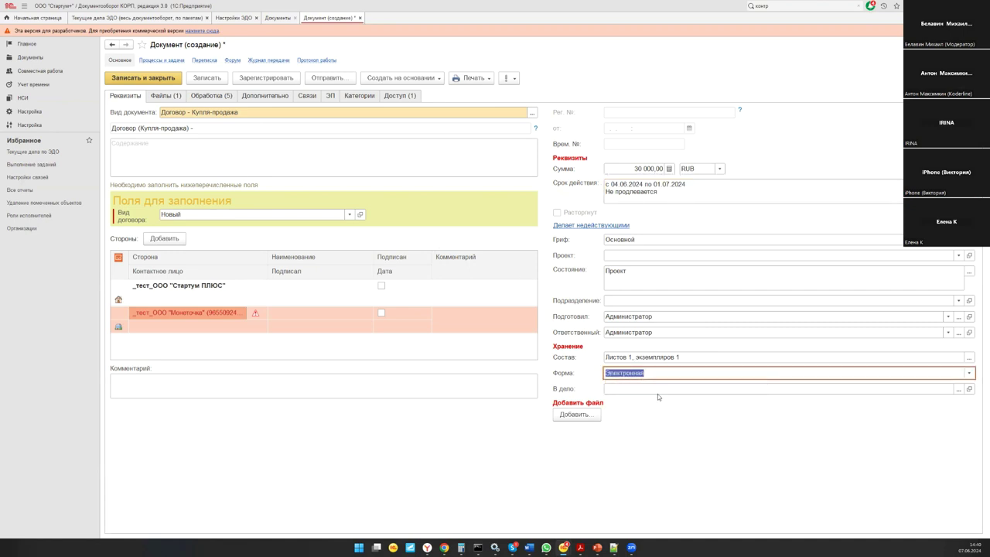
pyautogui.click(221, 78)
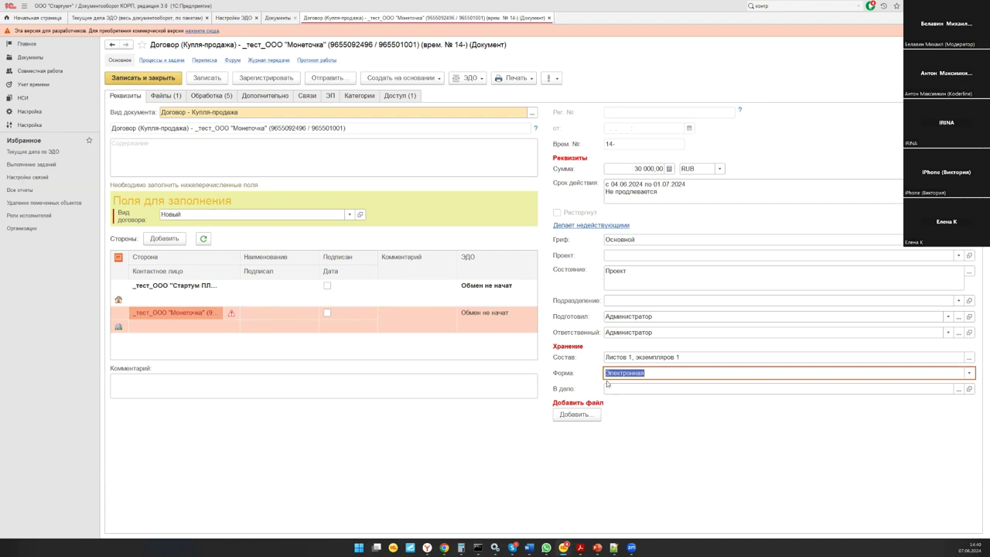
pyautogui.click(471, 79)
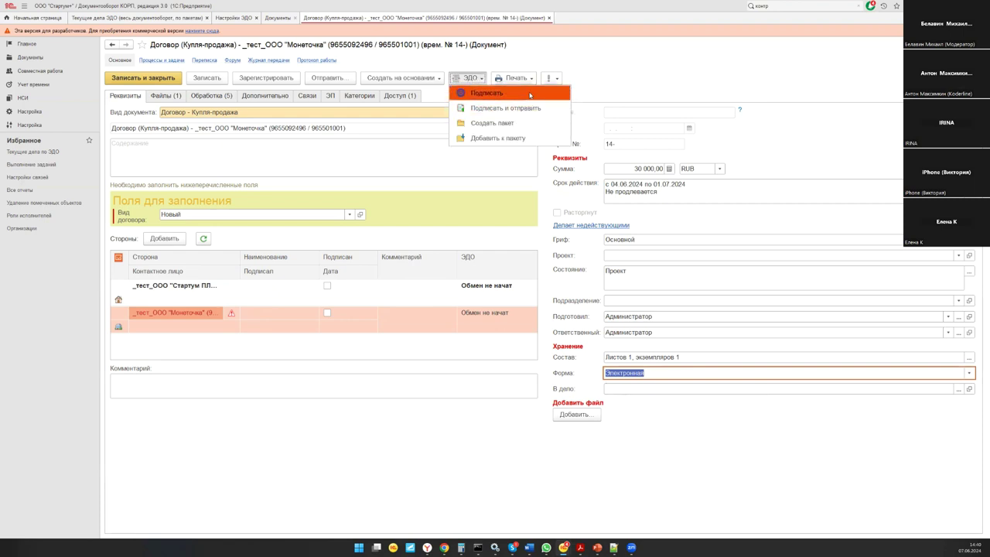
pyautogui.click(674, 19)
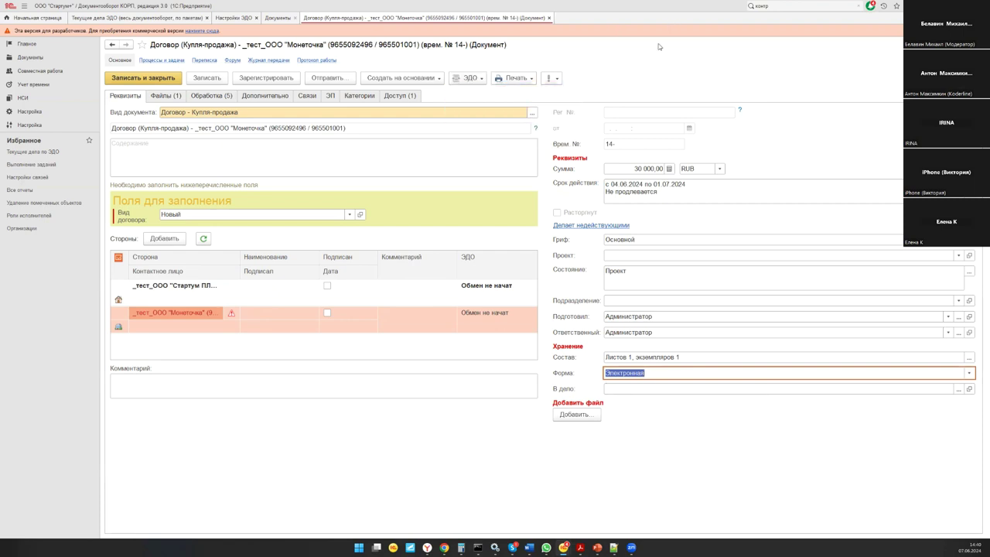
pyautogui.click(435, 318)
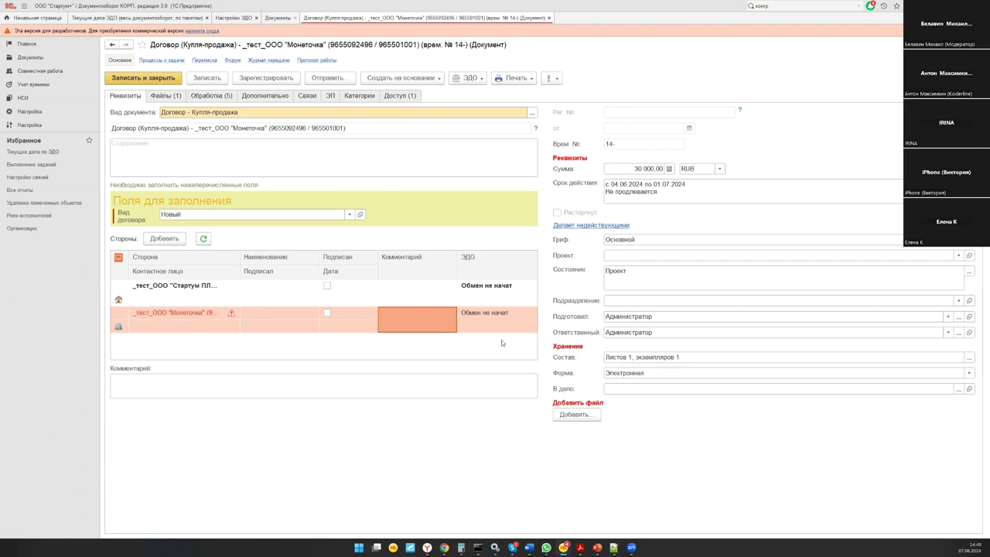
# Step: Examine the contract's processing stages and assigned performers, including the processing scheme with its approval, registration and EDO sending branches
pyautogui.click(221, 97)
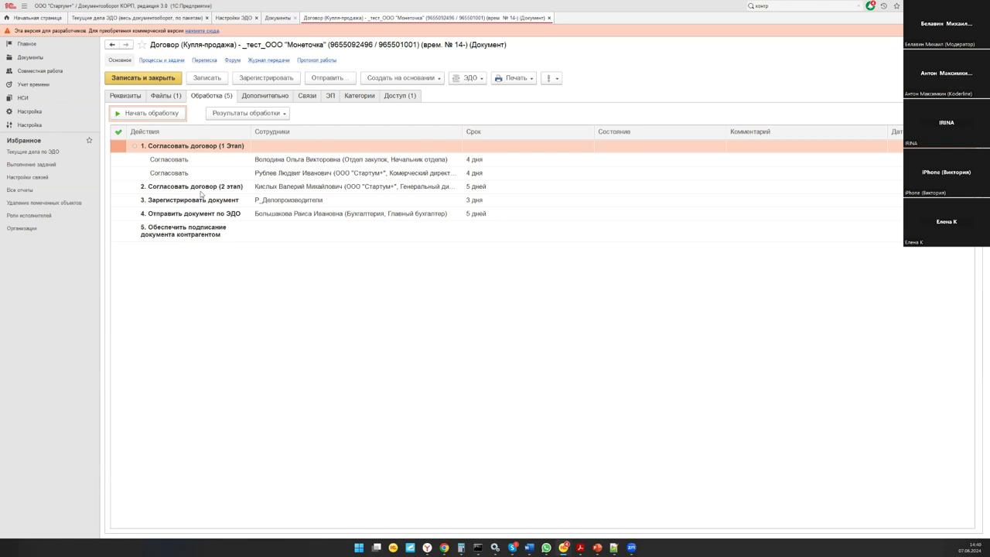
pyautogui.click(352, 165)
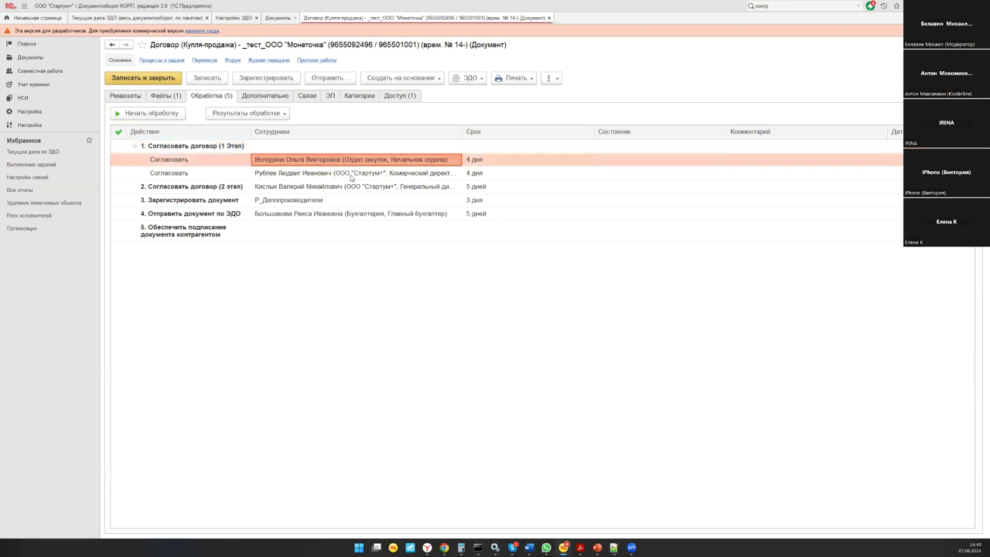
pyautogui.click(348, 175)
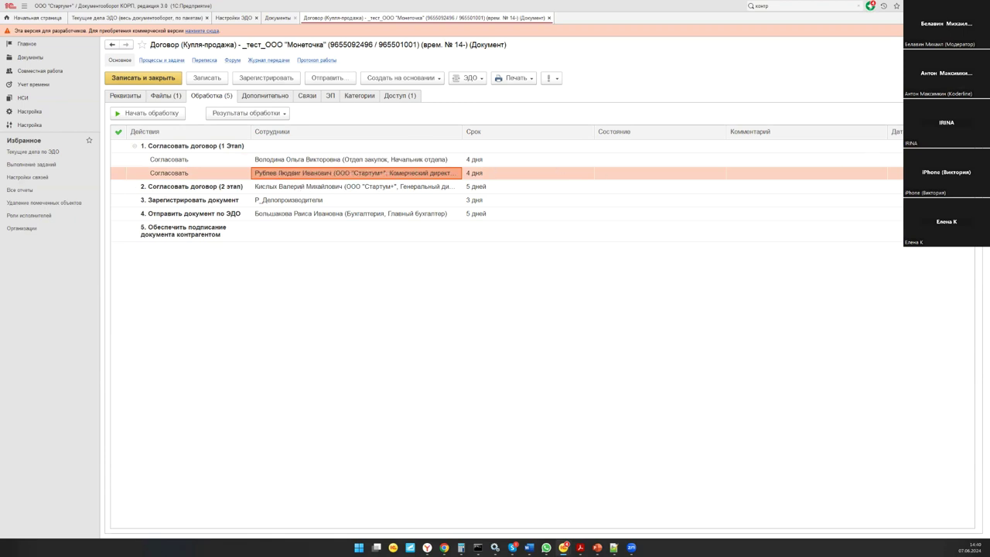
pyautogui.rightClick(855, 122)
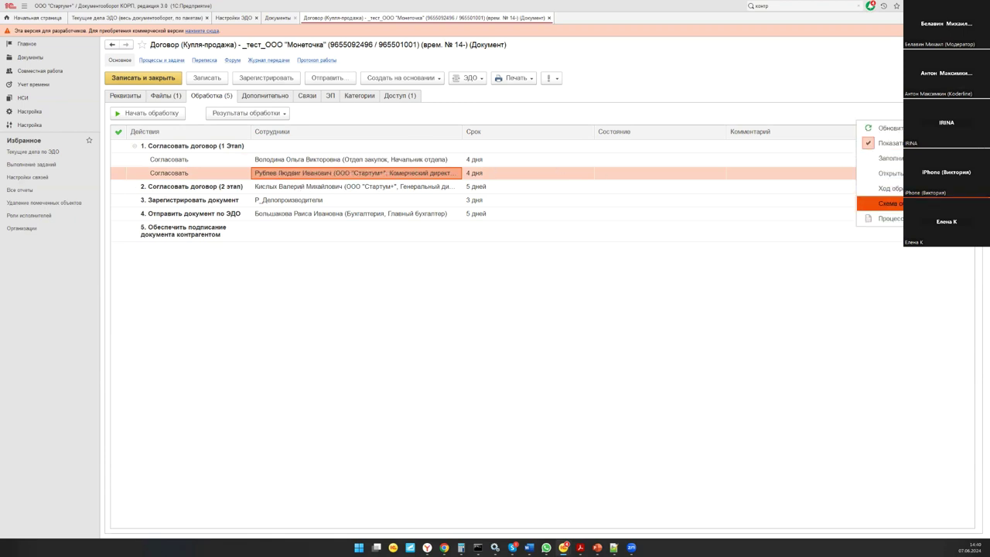
pyautogui.click(858, 198)
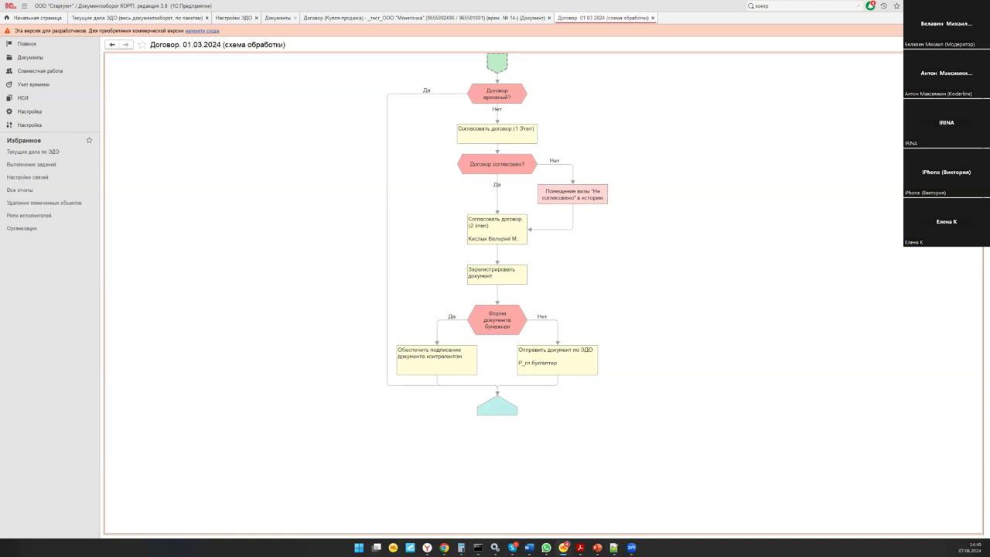
pyautogui.press('Escape')
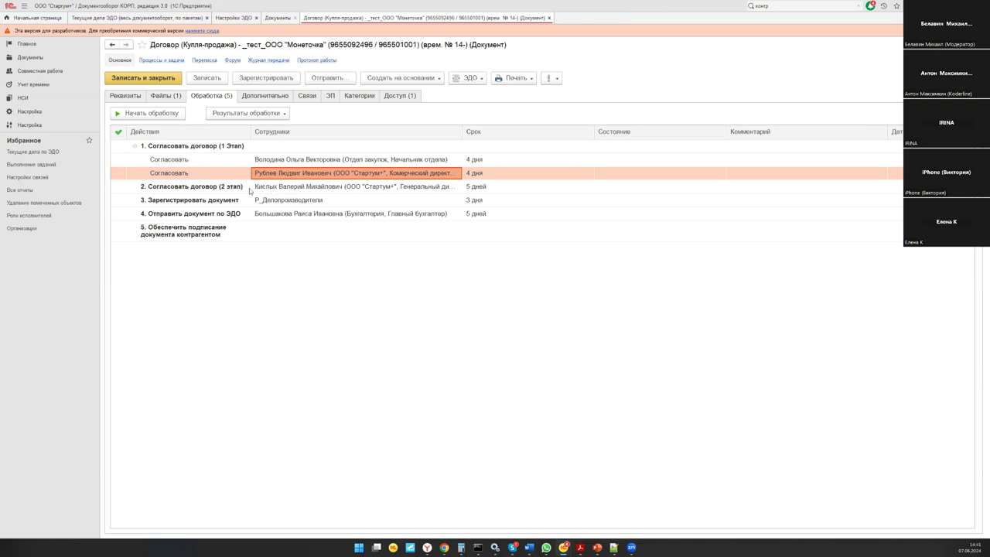
pyautogui.click(274, 204)
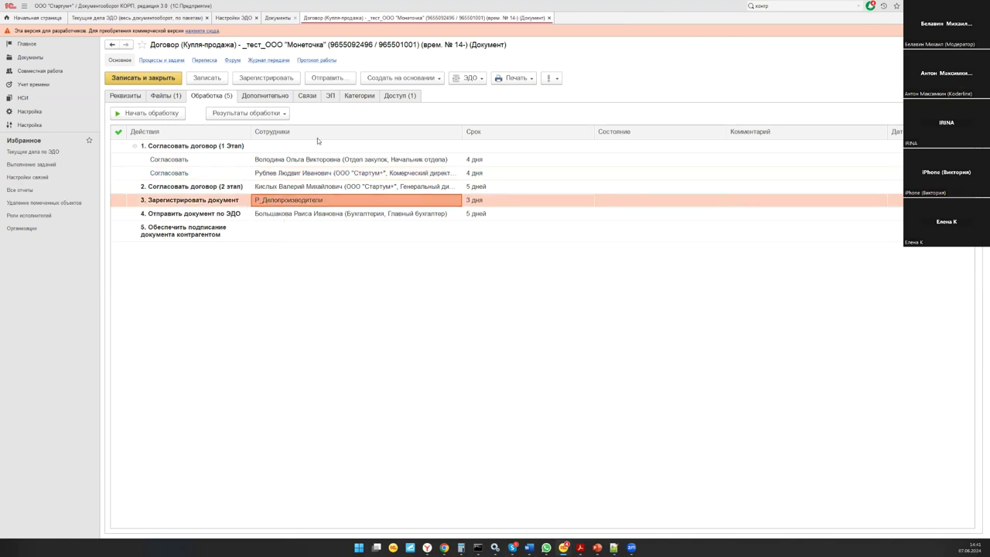
pyautogui.click(296, 215)
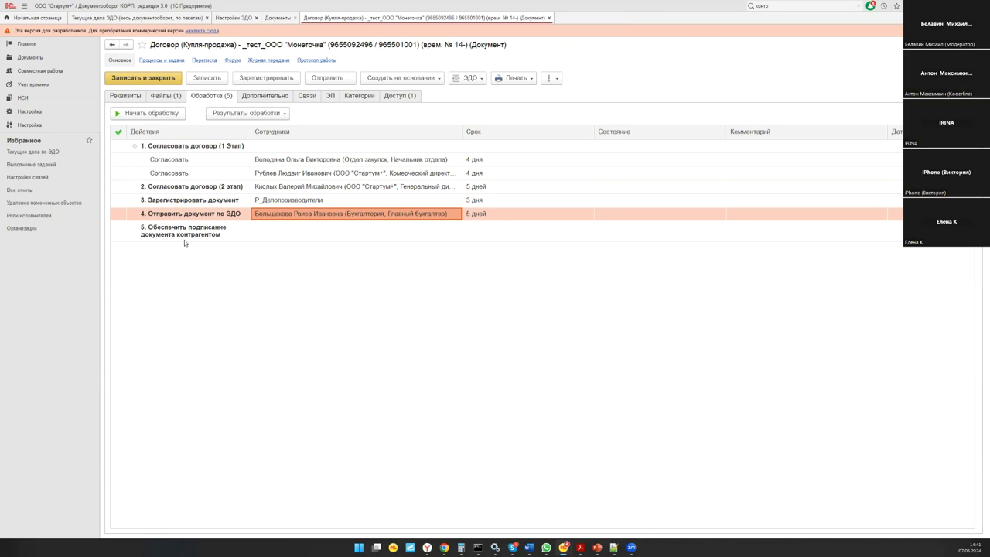
# Step: Check the contract's files and details, save the document, and register it
pyautogui.click(157, 99)
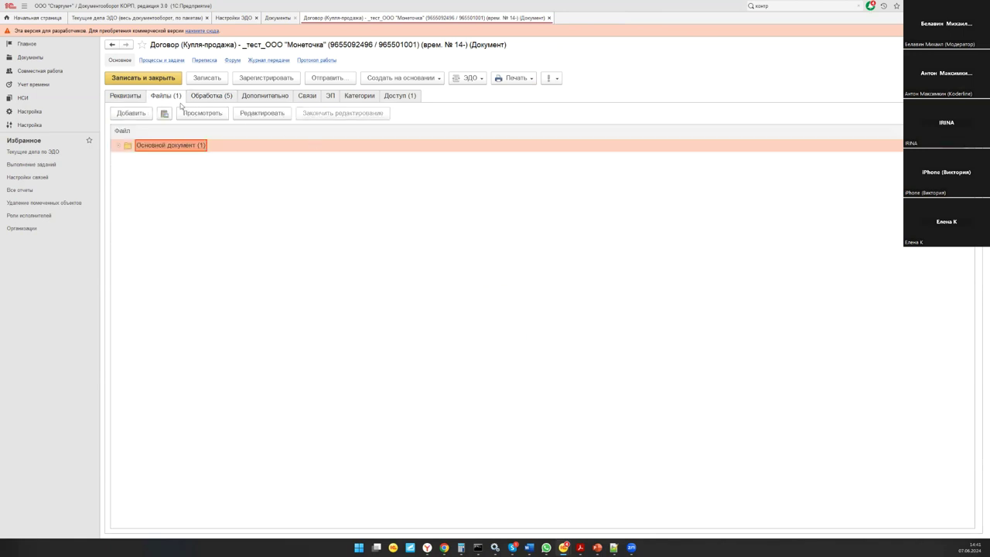
pyautogui.click(127, 97)
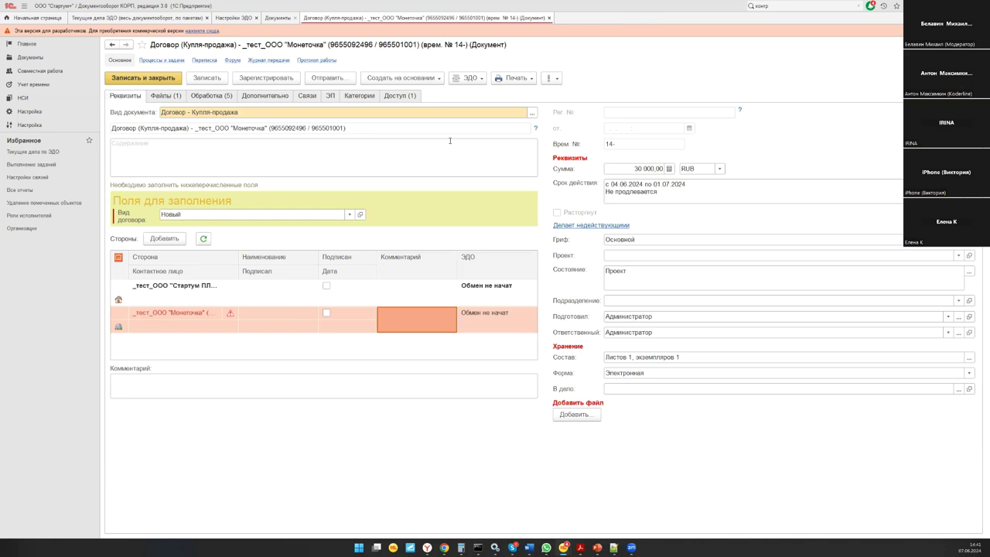
pyautogui.click(197, 78)
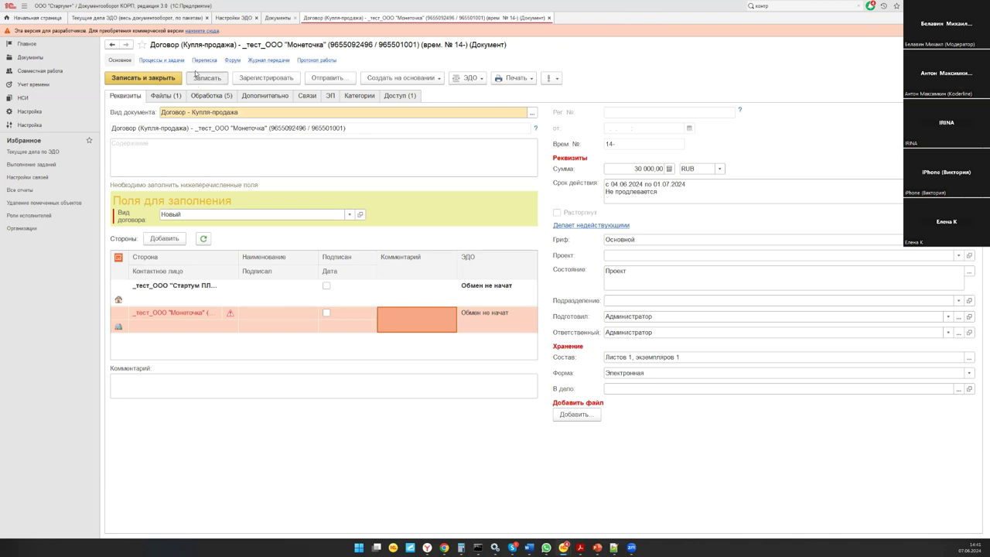
pyautogui.click(285, 77)
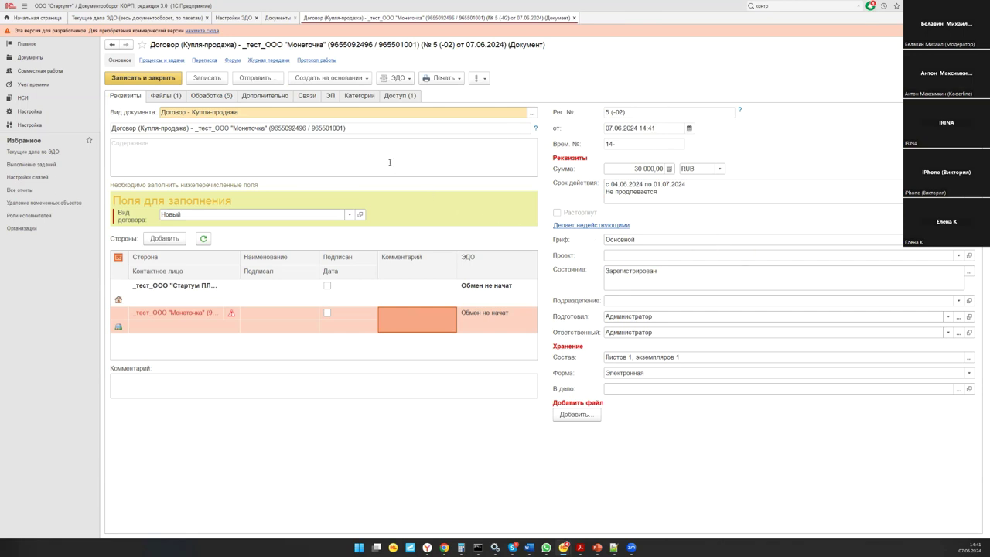
# Step: Try to sign the registered purchase-sale contract and send it to the counterparty through EDO
pyautogui.click(391, 78)
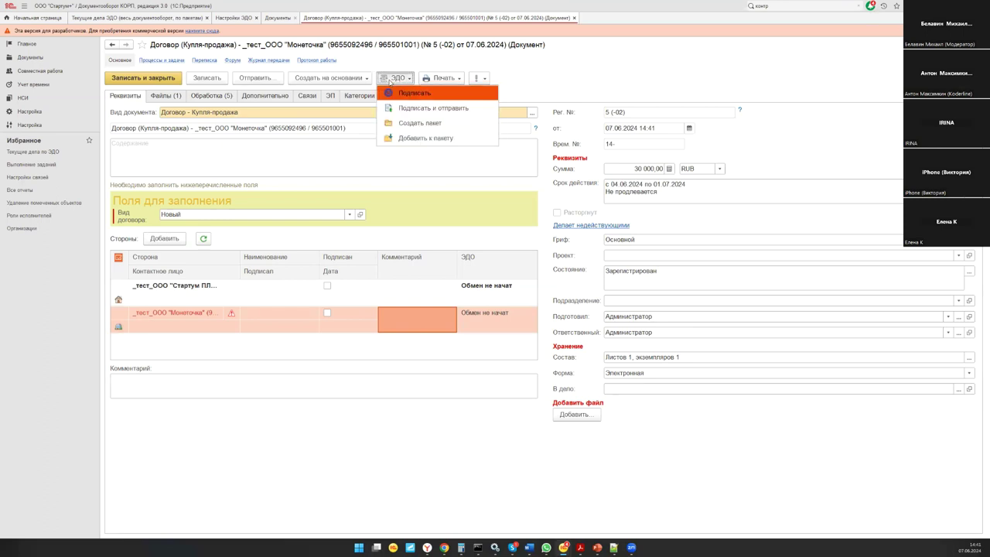
pyautogui.click(413, 105)
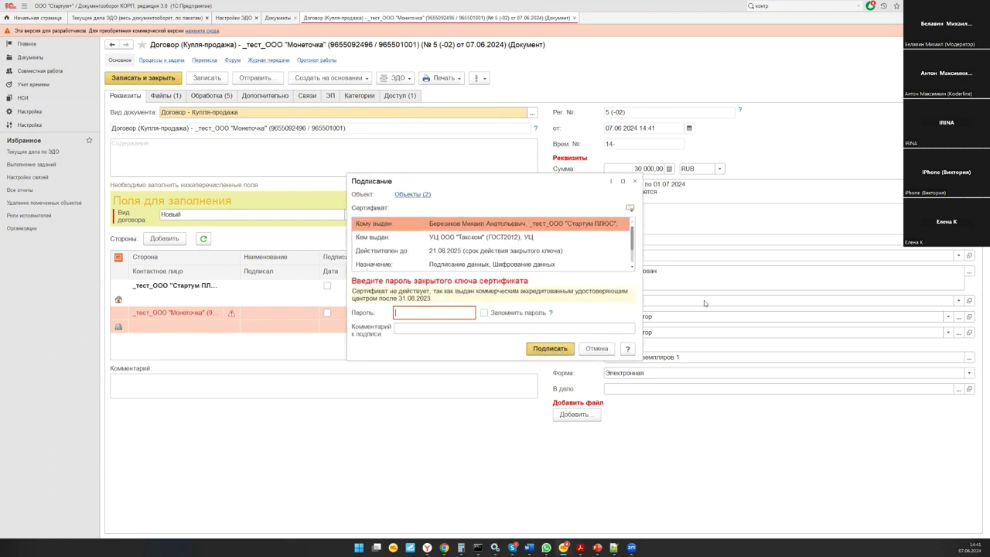
pyautogui.press('Return')
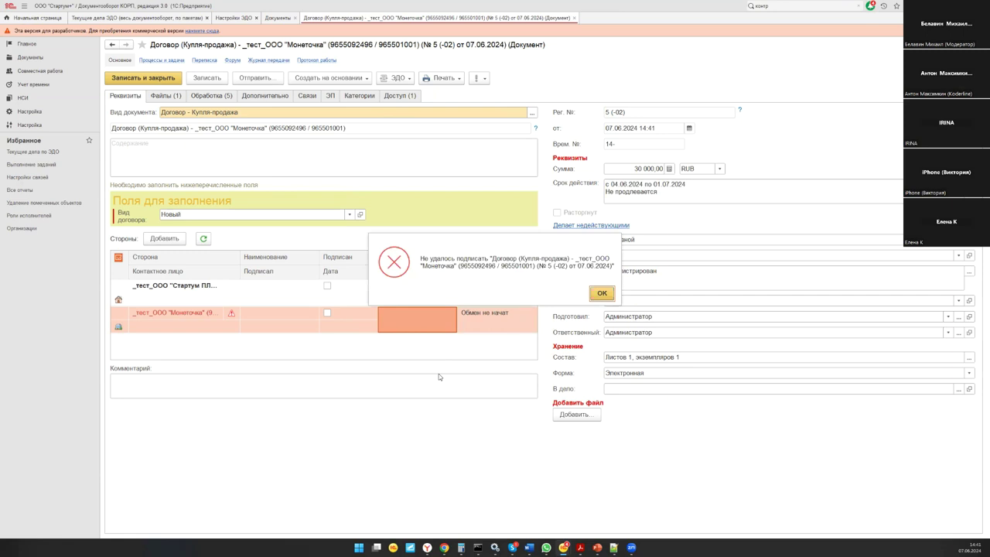
pyautogui.click(602, 295)
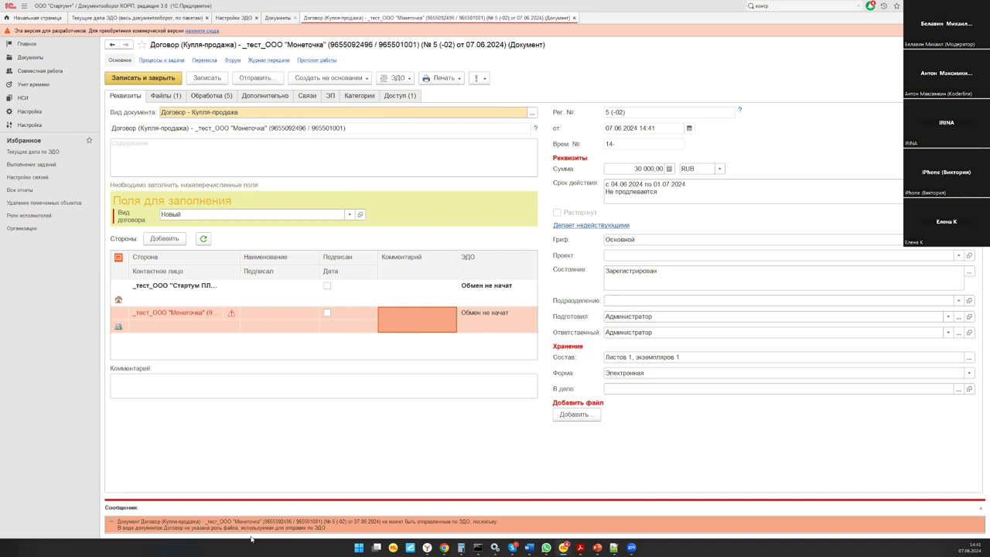
pyautogui.click(288, 526)
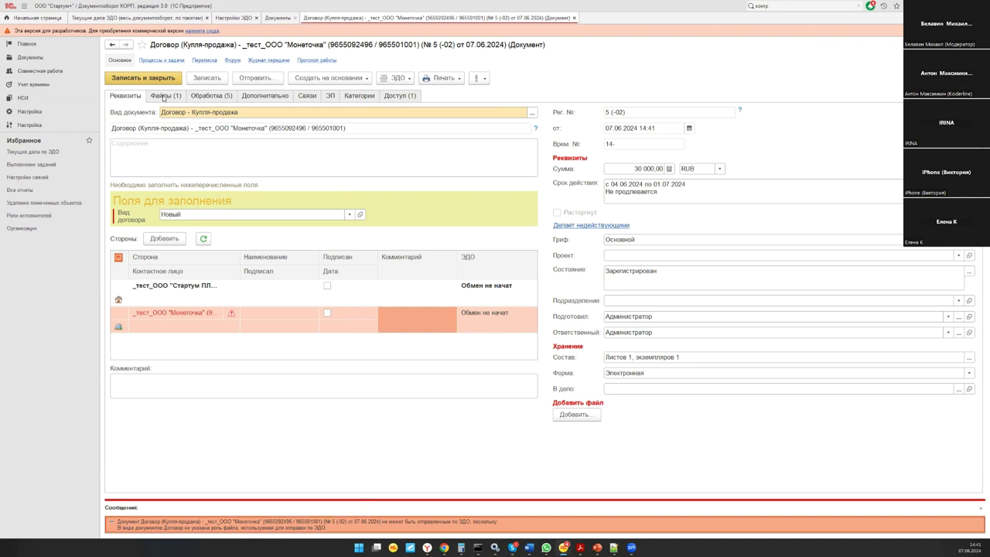
# Step: Inspect the contract's attached template file under Основной документ and the file actions available for it
pyautogui.click(164, 96)
pyautogui.click(118, 147)
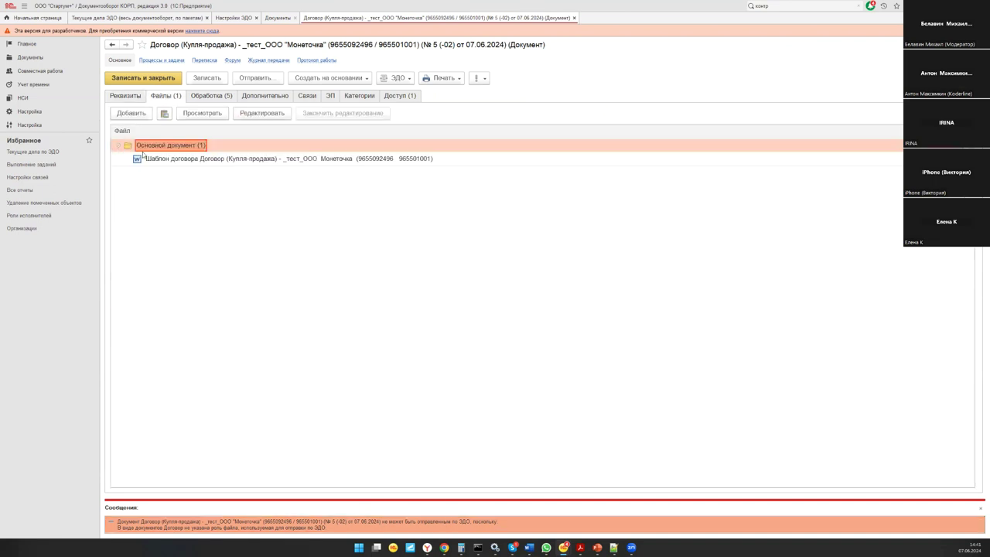
pyautogui.rightClick(248, 161)
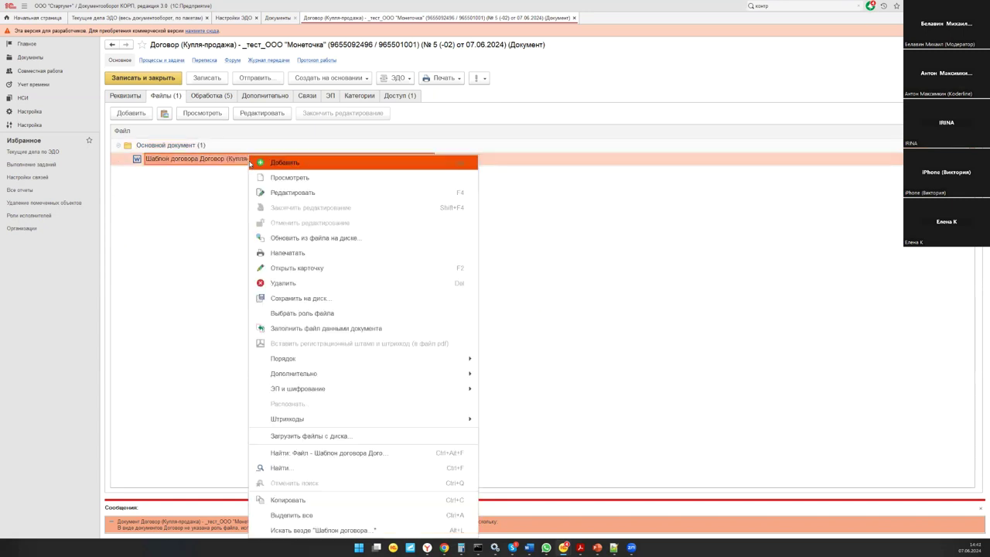
pyautogui.moveTo(342, 354)
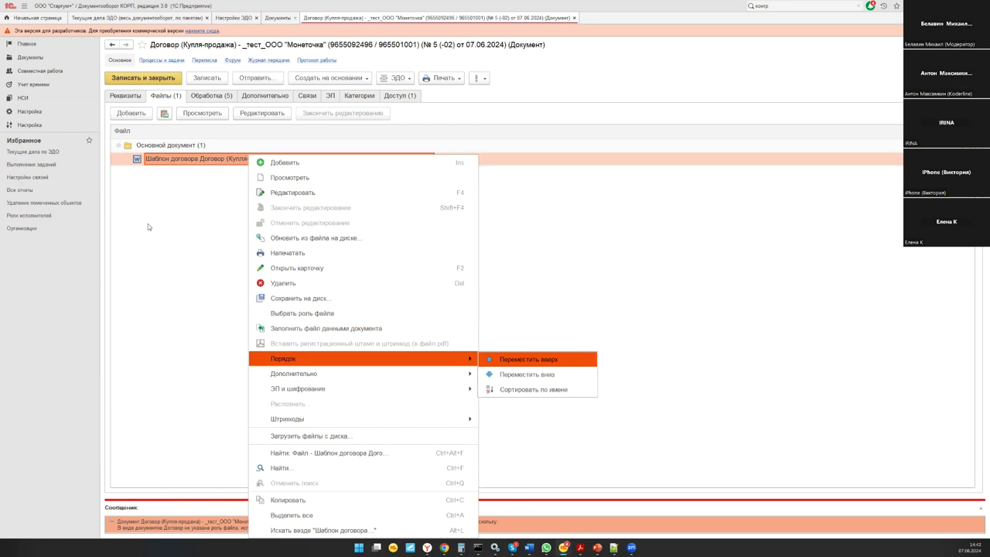
pyautogui.click(231, 246)
pyautogui.click(137, 101)
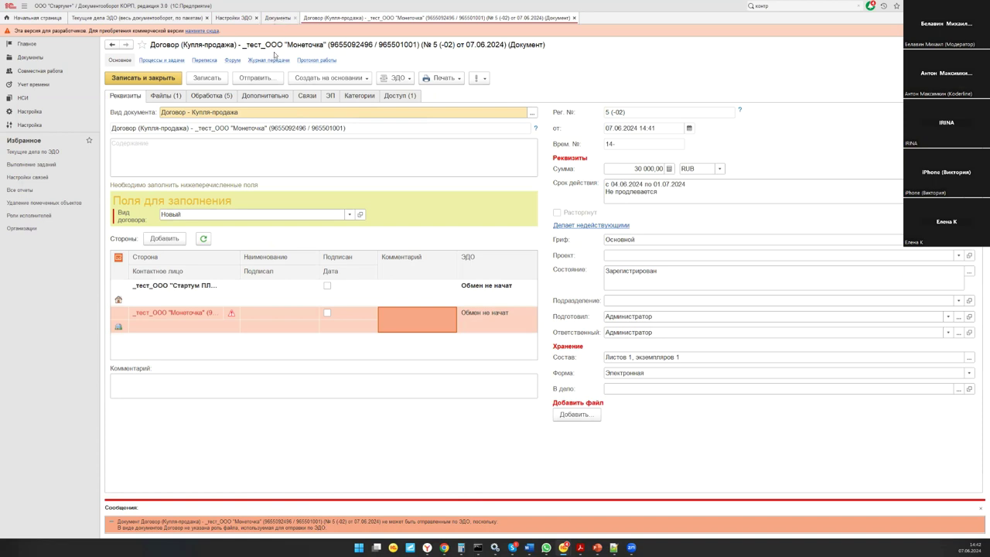
# Step: In the settings of the document kind Договор, mark the file role Основной документ as the EDO file and save the settings
pyautogui.click(277, 19)
pyautogui.doubleClick(147, 132)
pyautogui.click(152, 167)
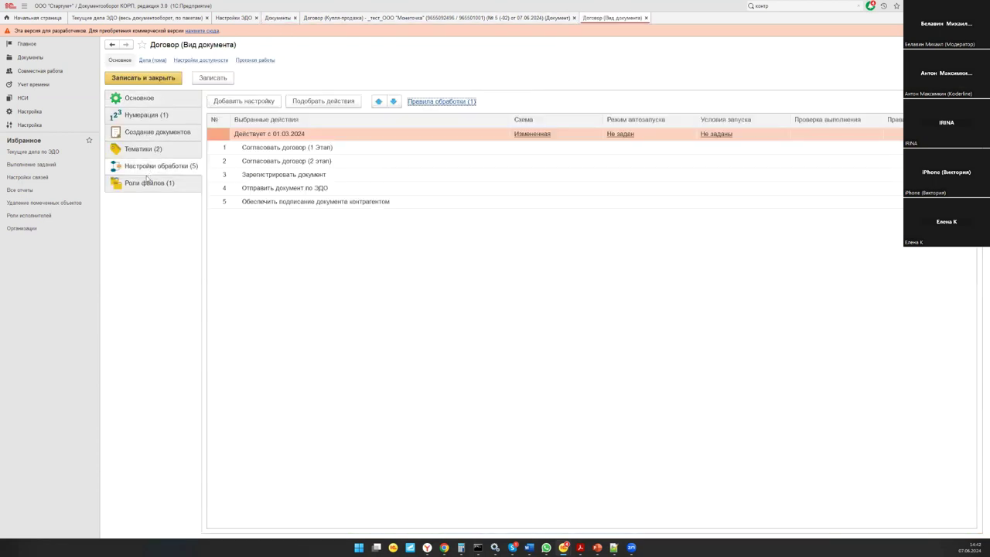
pyautogui.click(159, 149)
pyautogui.click(162, 133)
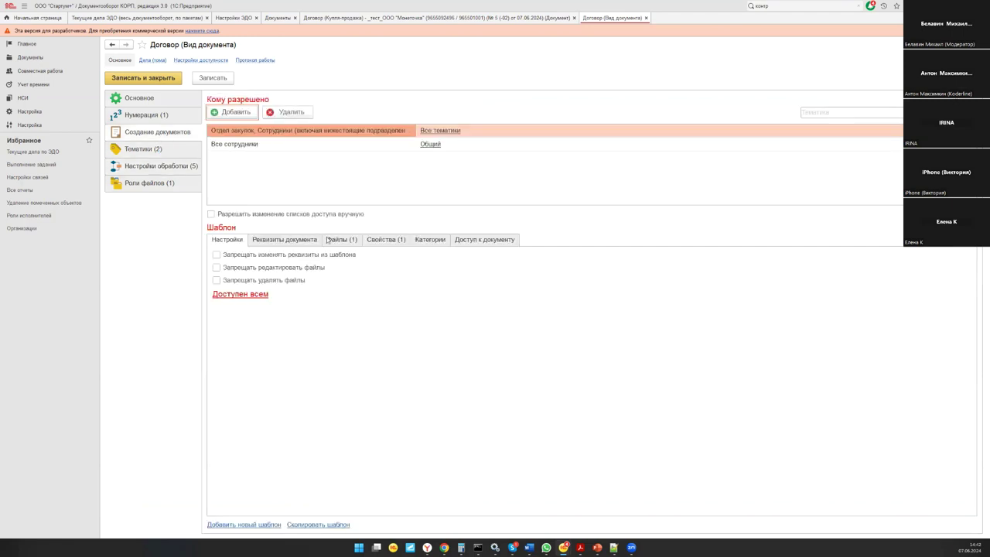
pyautogui.click(331, 240)
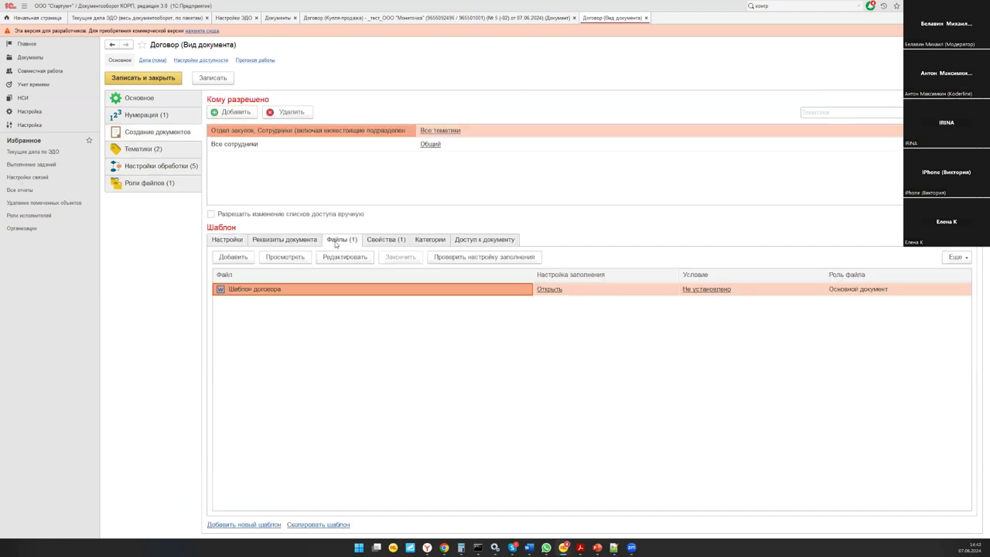
pyautogui.click(154, 189)
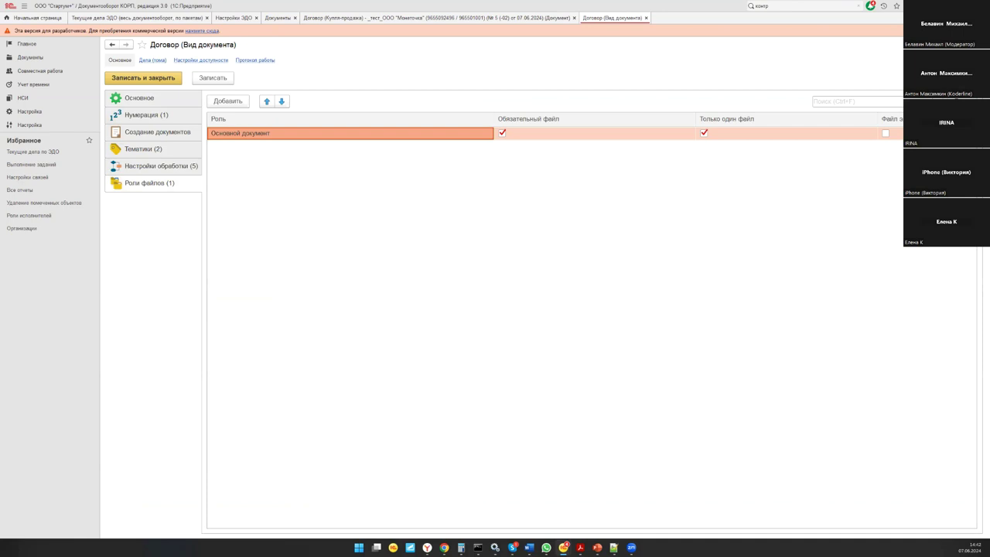
pyautogui.click(885, 134)
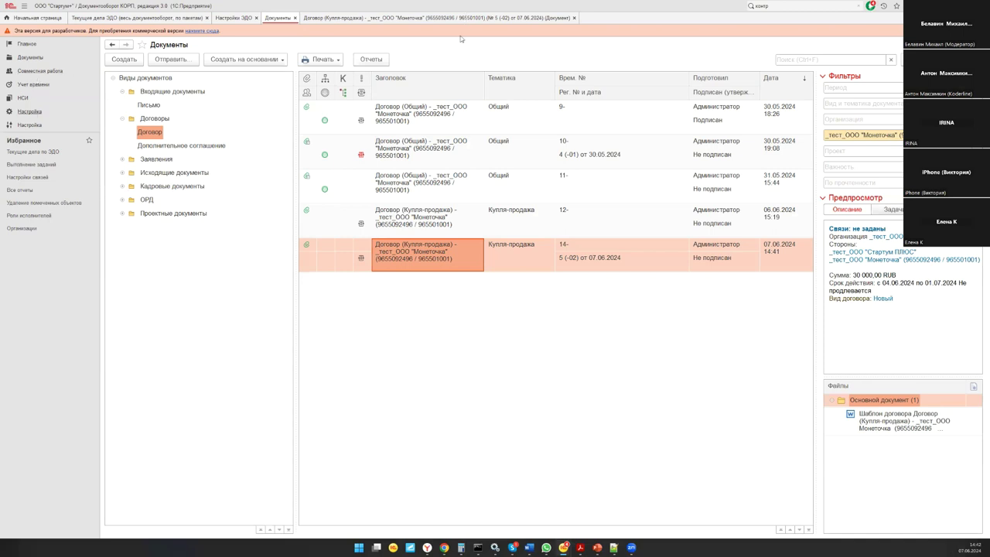
# Step: Reopen the registered purchase-sale contract, sign it and send it through EDO, and check the parties' EDO states
pyautogui.doubleClick(395, 256)
pyautogui.click(397, 78)
pyautogui.click(418, 109)
pyautogui.click(560, 352)
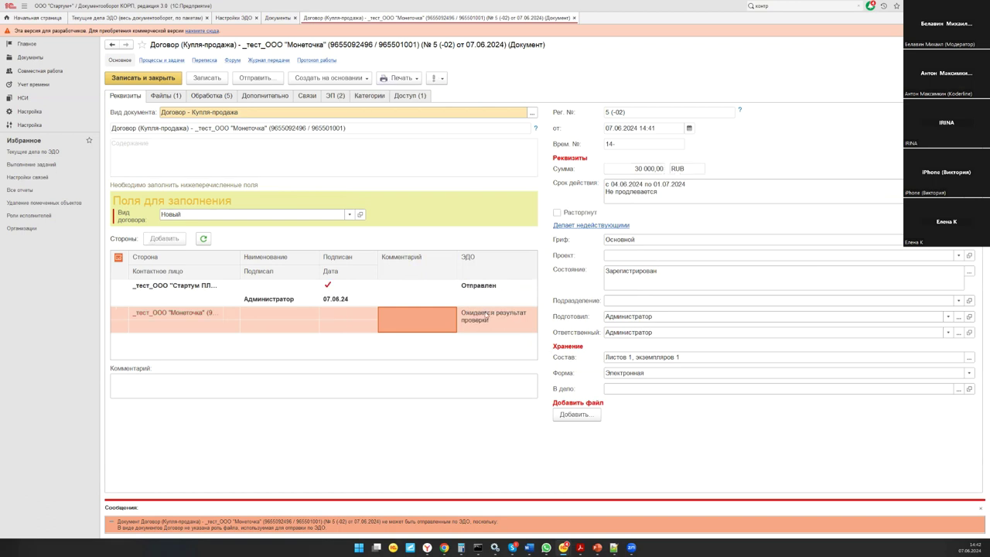
pyautogui.click(508, 305)
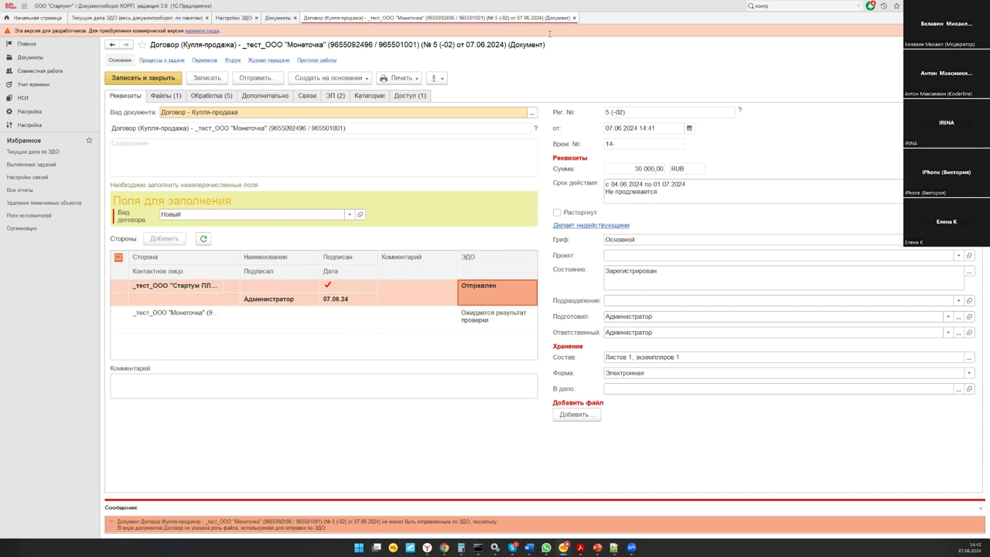
# Step: Close and reopen the sent contract's card to review its overview and details
pyautogui.click(573, 17)
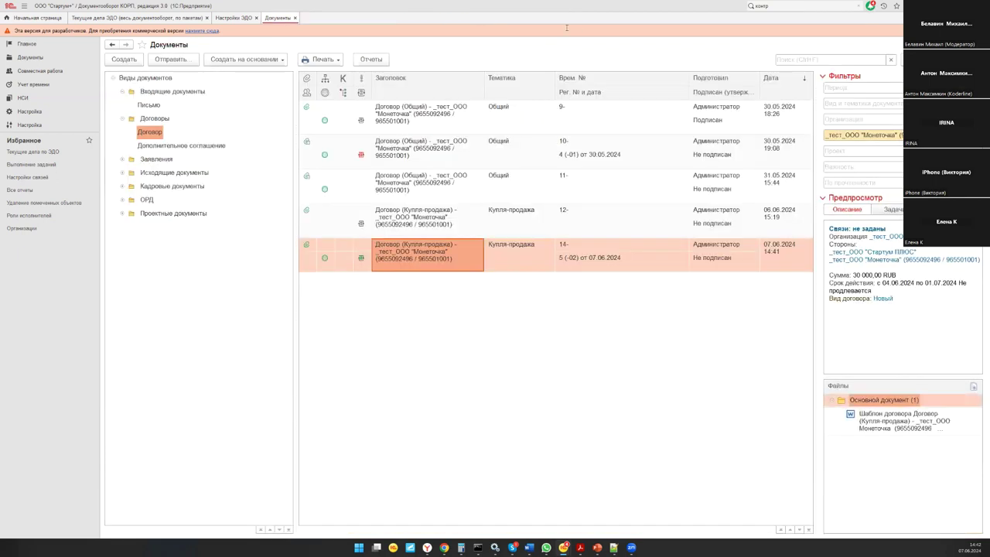
pyautogui.doubleClick(418, 267)
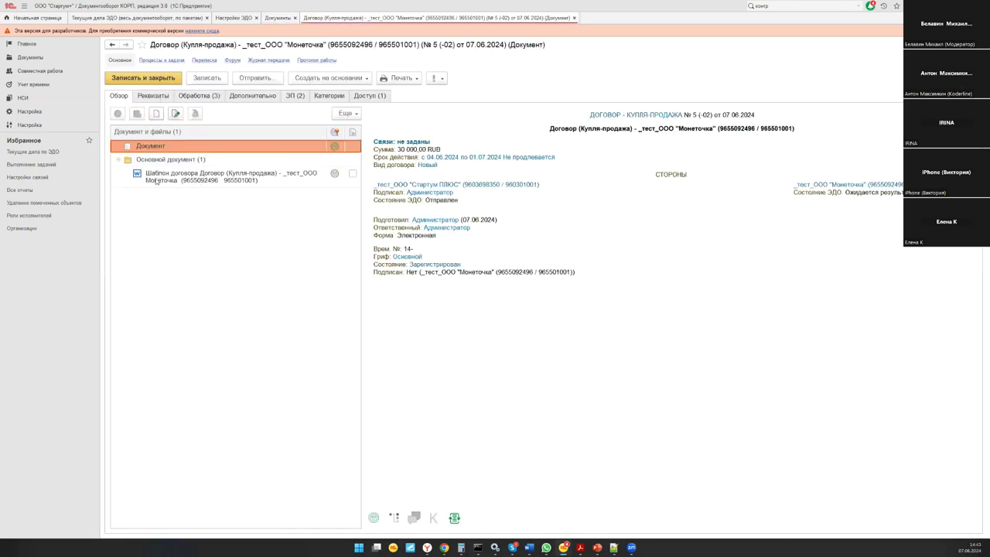
pyautogui.click(162, 95)
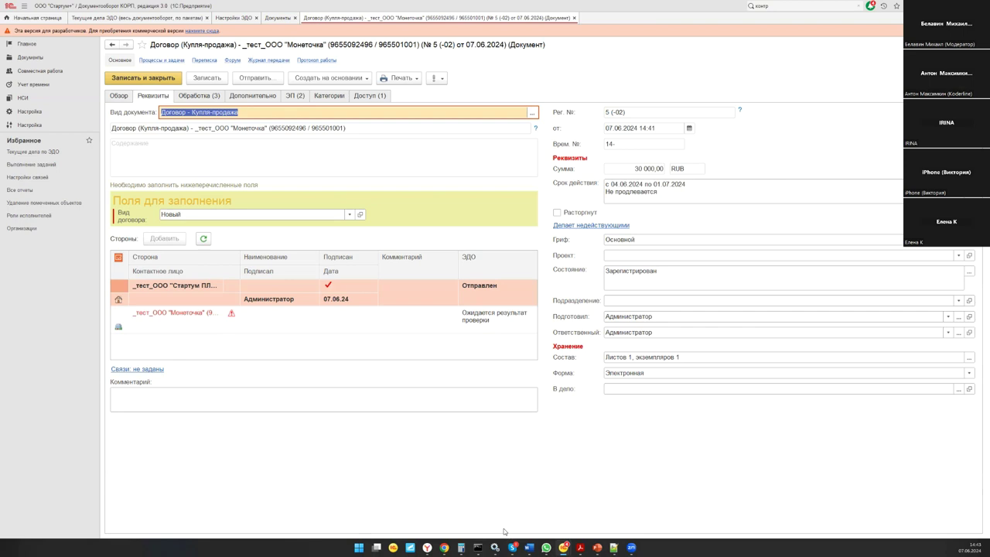
# Step: Switch to Управление торговлей, close the annulled contract document, and start sending and receiving EDO documents from Текущие дела ЭДО
pyautogui.moveTo(564, 547)
pyautogui.click(474, 510)
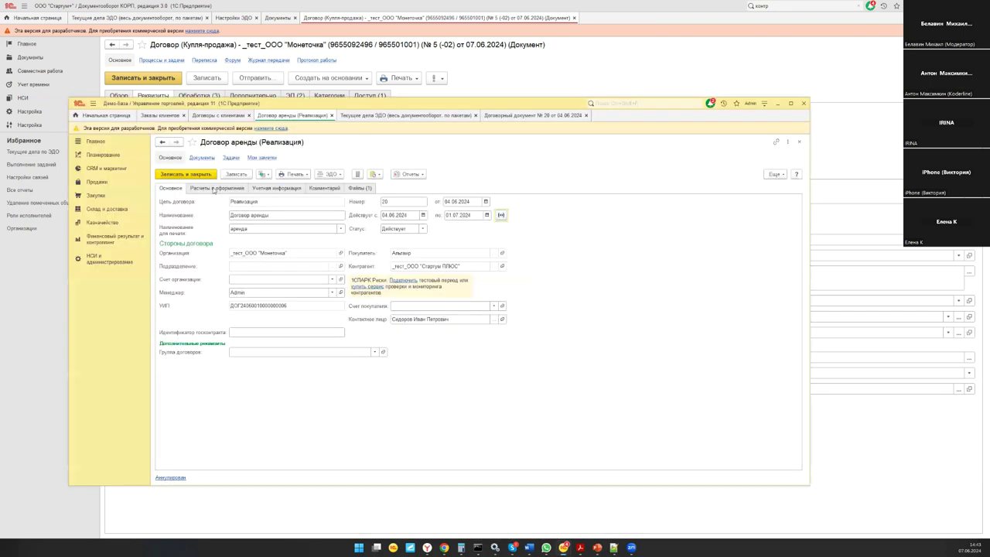
pyautogui.click(530, 116)
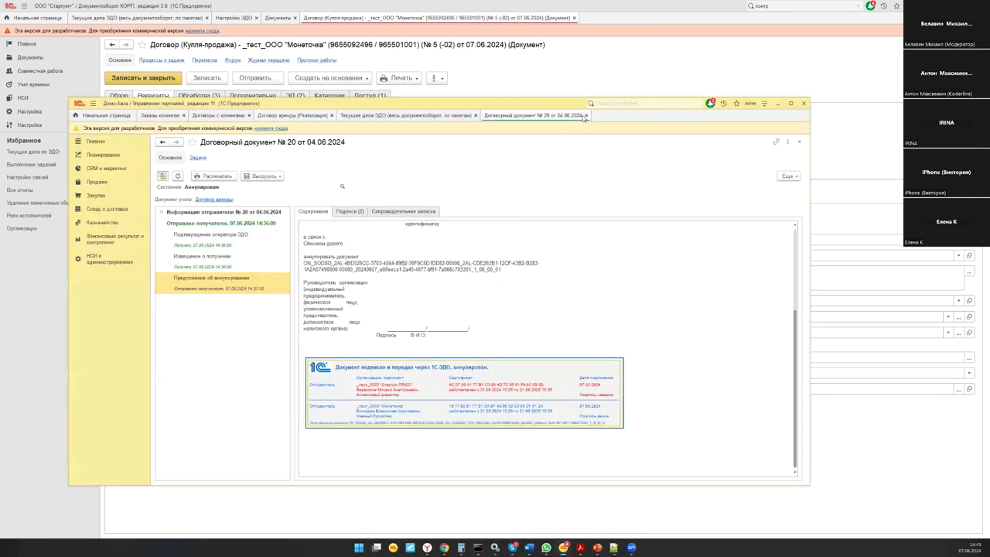
pyautogui.click(588, 114)
pyautogui.click(433, 116)
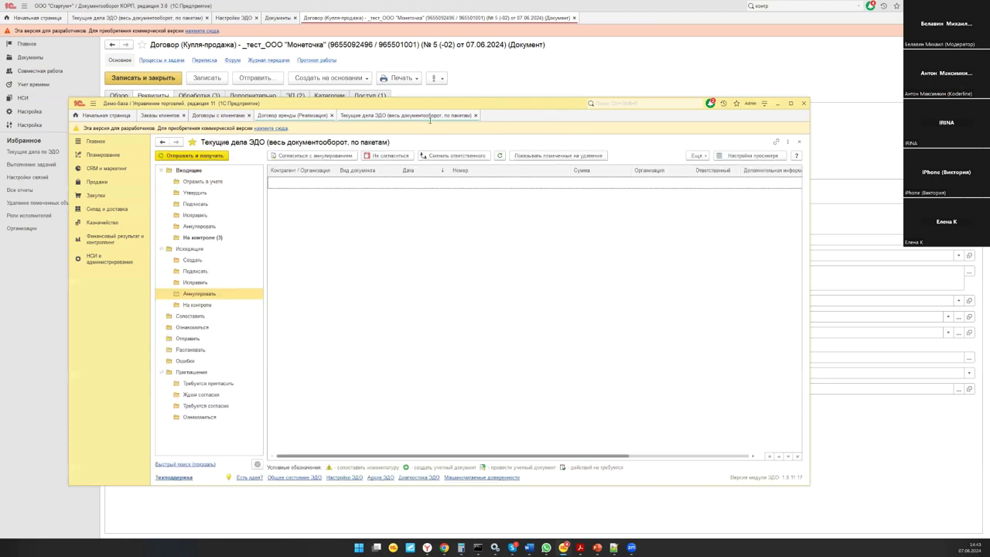
pyautogui.click(192, 156)
# Step: Return to the sent contract in Документооборот and examine its overview, stamped file preview, and the electronic signatures on the document and file
pyautogui.click(487, 82)
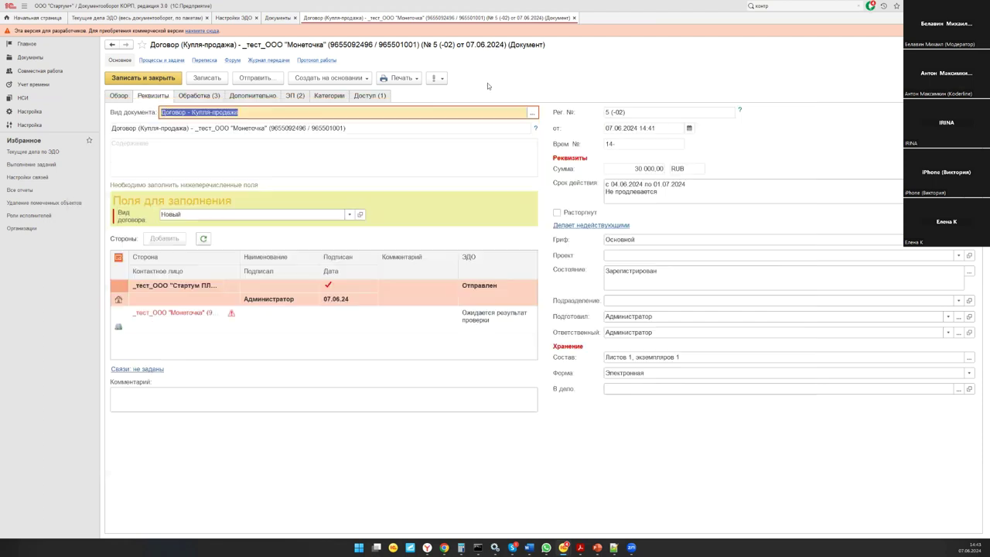
pyautogui.click(122, 96)
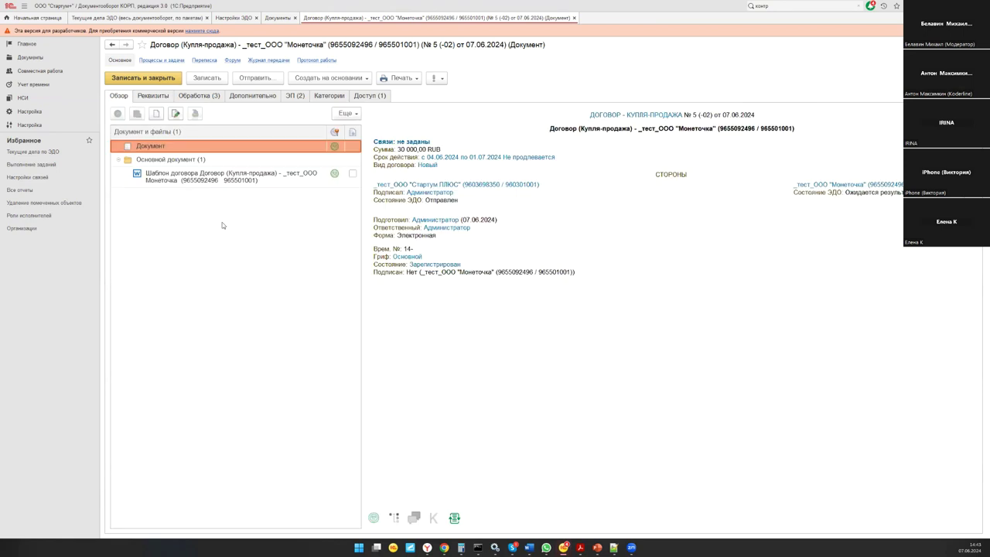
pyautogui.click(241, 181)
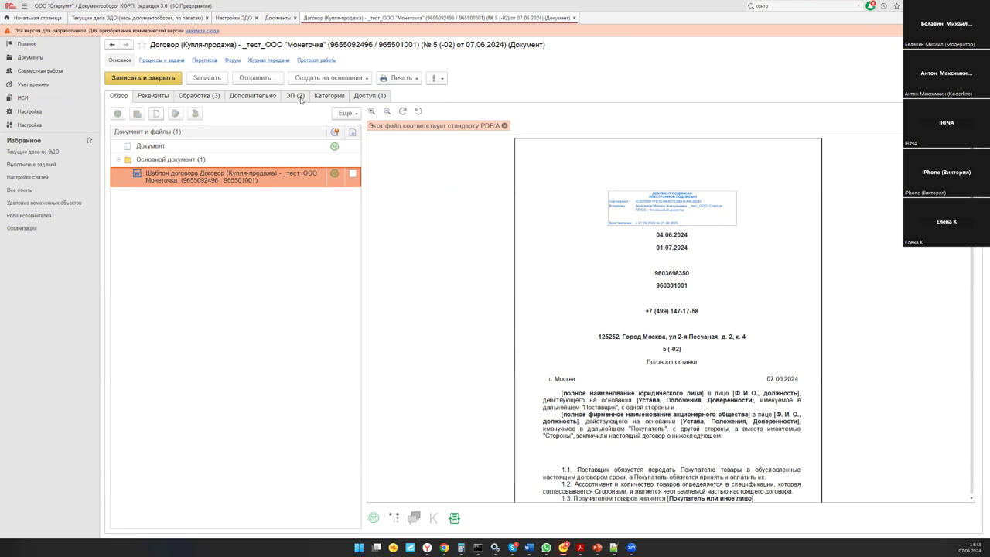
pyautogui.click(300, 98)
pyautogui.click(226, 166)
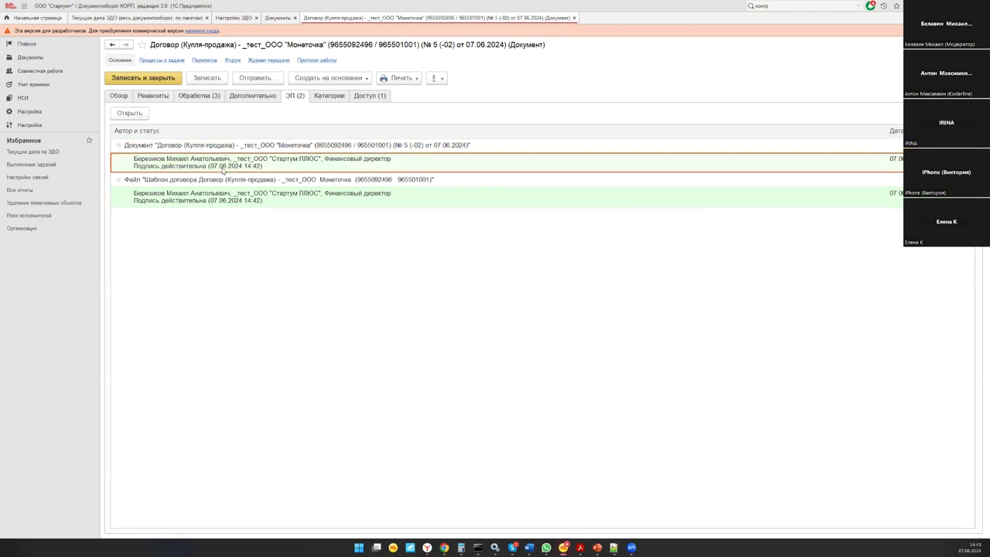
pyautogui.click(226, 199)
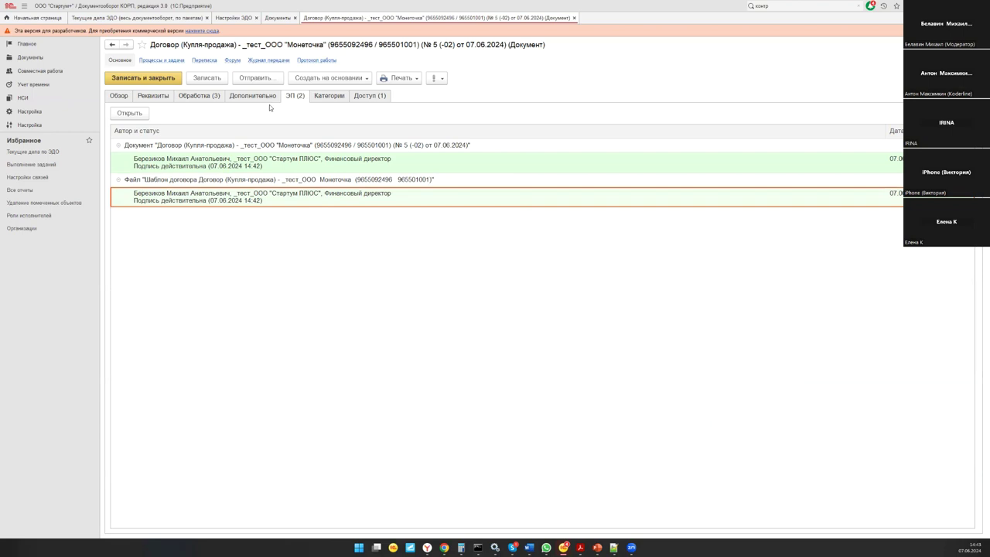
pyautogui.click(107, 95)
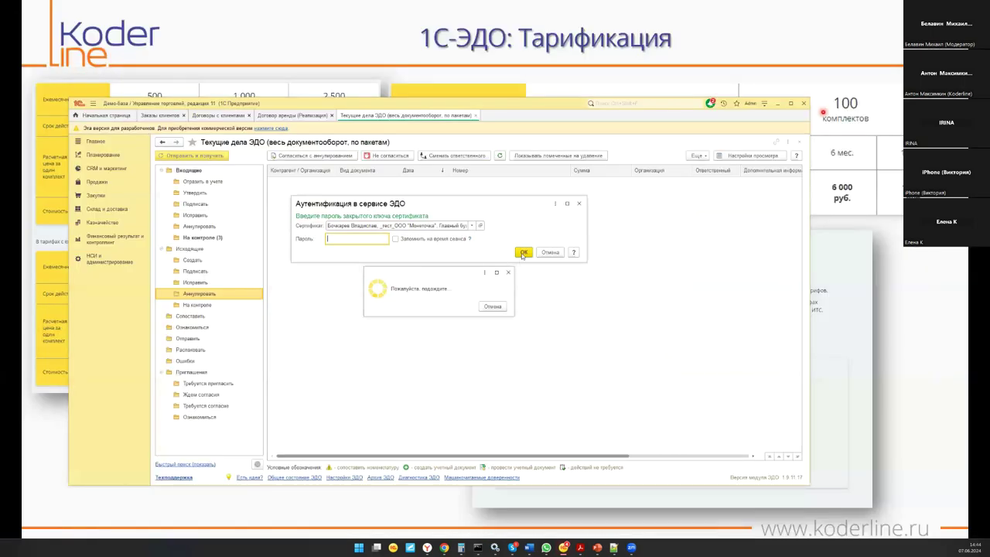
# Step: Confirm the EDO service authentication in Управление торговлей, then open the incoming contract awaiting approval and its attached .docx file
pyautogui.click(521, 250)
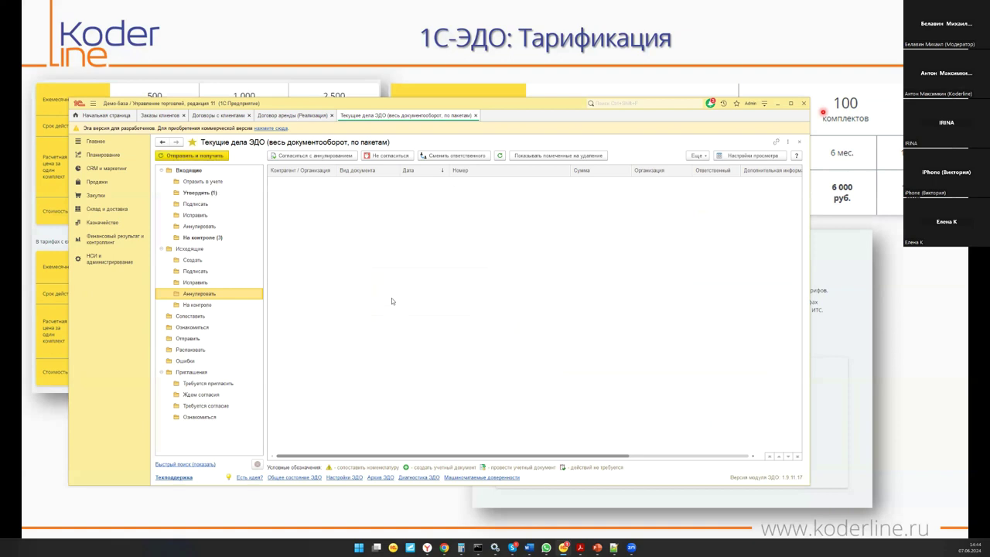
pyautogui.click(201, 193)
pyautogui.click(412, 184)
pyautogui.doubleClick(412, 184)
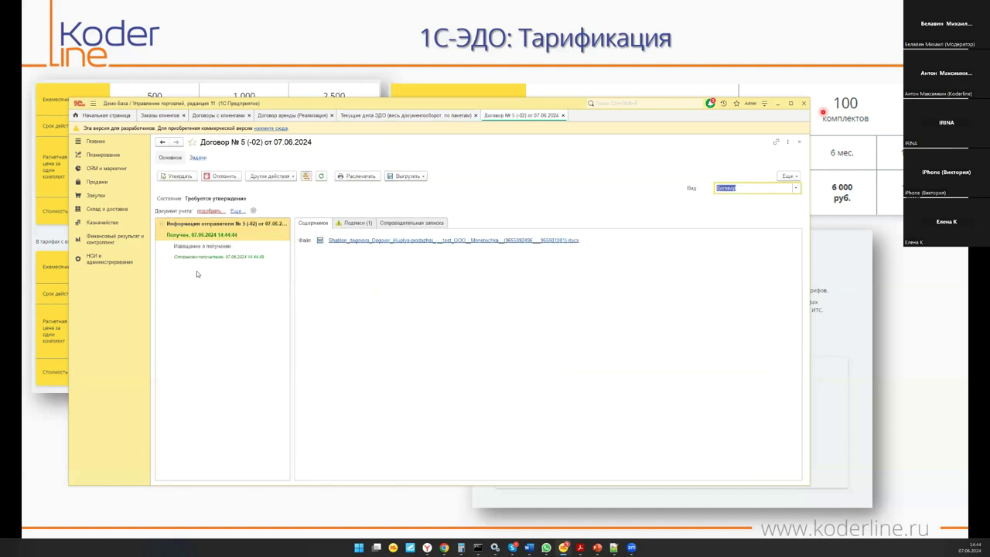
pyautogui.click(539, 240)
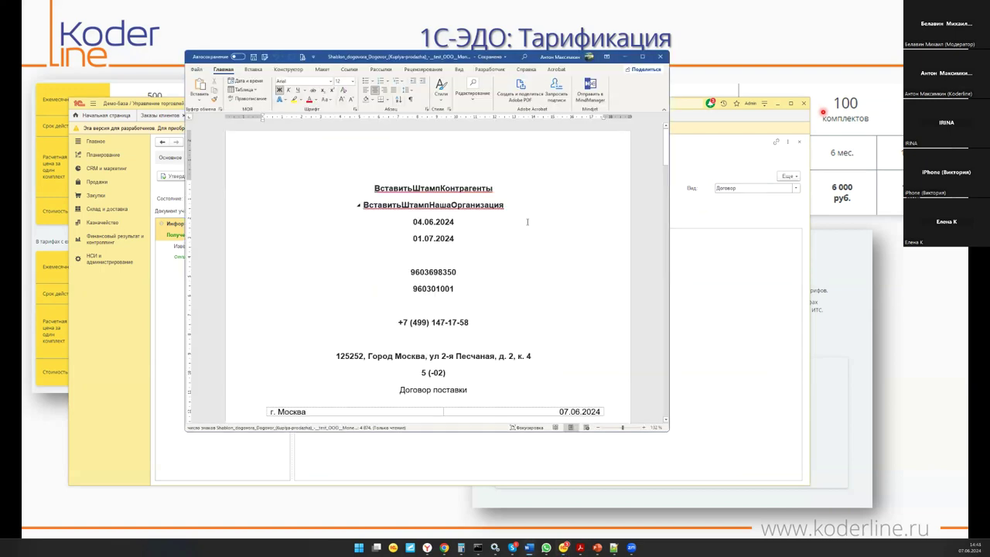
# Step: Read through the incoming contract's .docx file up to sections 5 and 6, and close it
pyautogui.scroll(-15, 540, 221)
pyautogui.scroll(-5, 540, 220)
pyautogui.scroll(20, 557, 218)
pyautogui.scroll(-6, 574, 217)
pyautogui.scroll(-10, 574, 213)
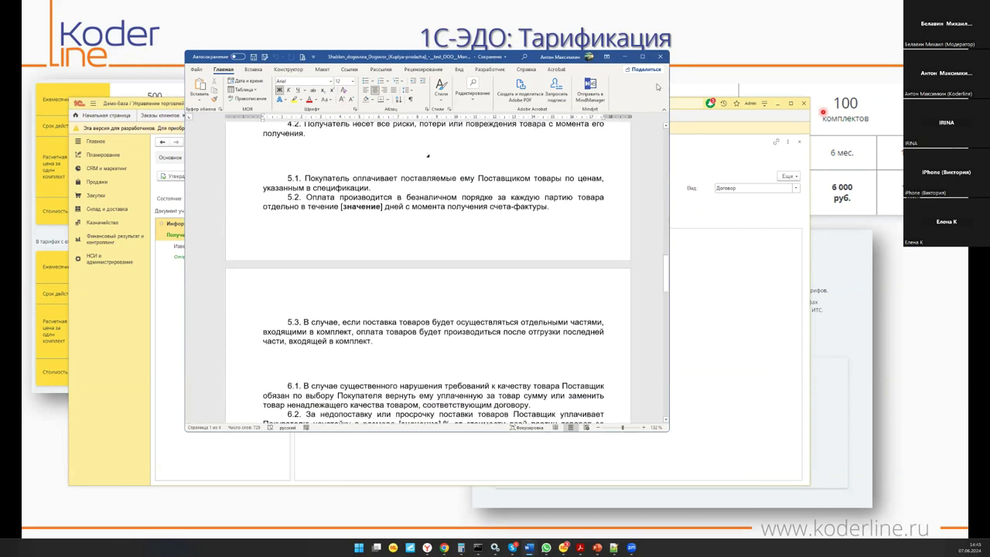
pyautogui.click(660, 56)
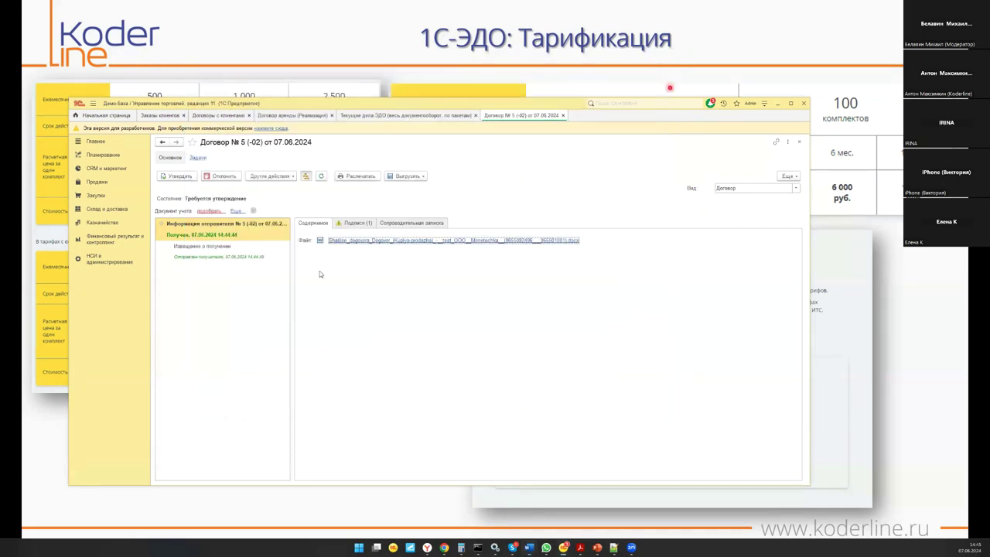
# Step: Try to approve incoming contract № 5 (-02), confirming the certificate check and dismissing the cryptography diagnostics, and close the contract
pyautogui.click(179, 176)
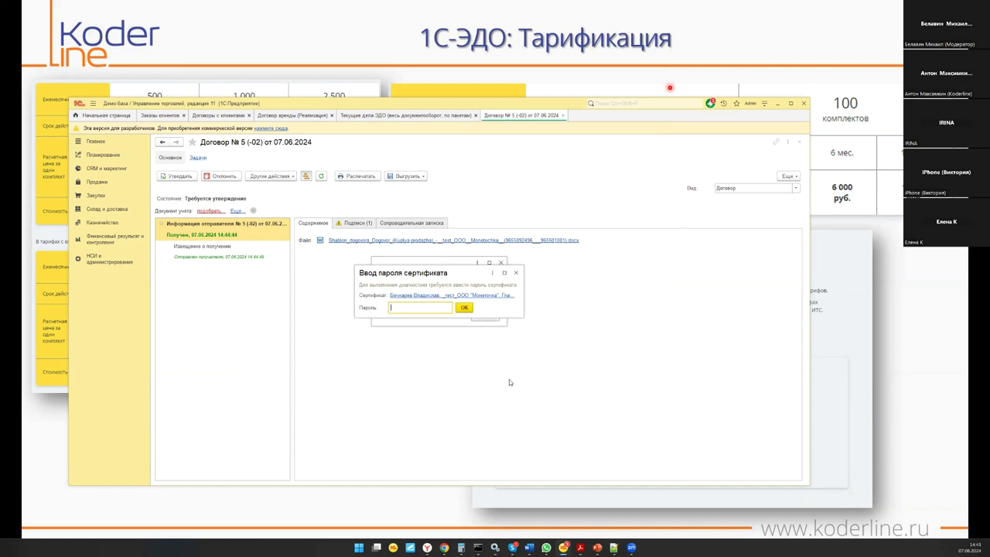
pyautogui.click(465, 308)
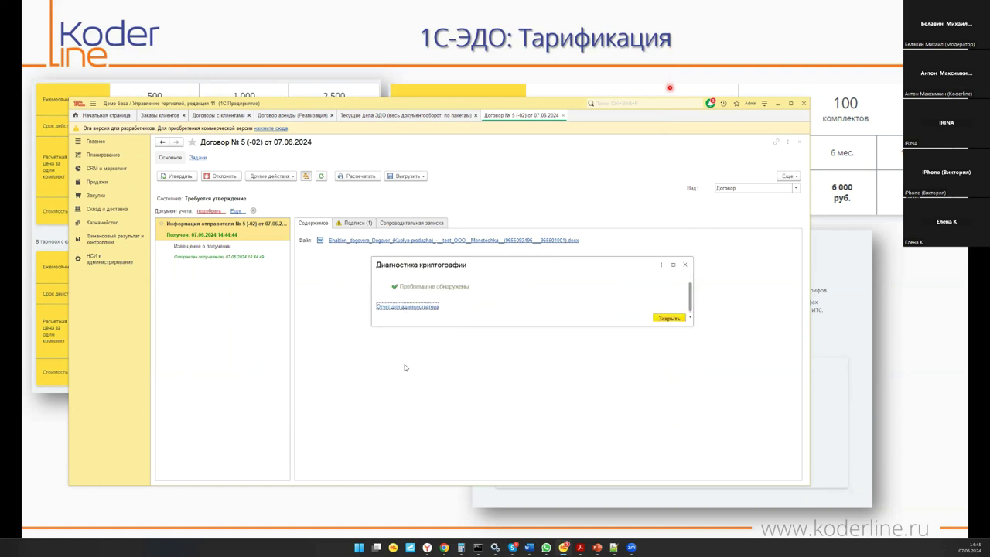
pyautogui.click(667, 319)
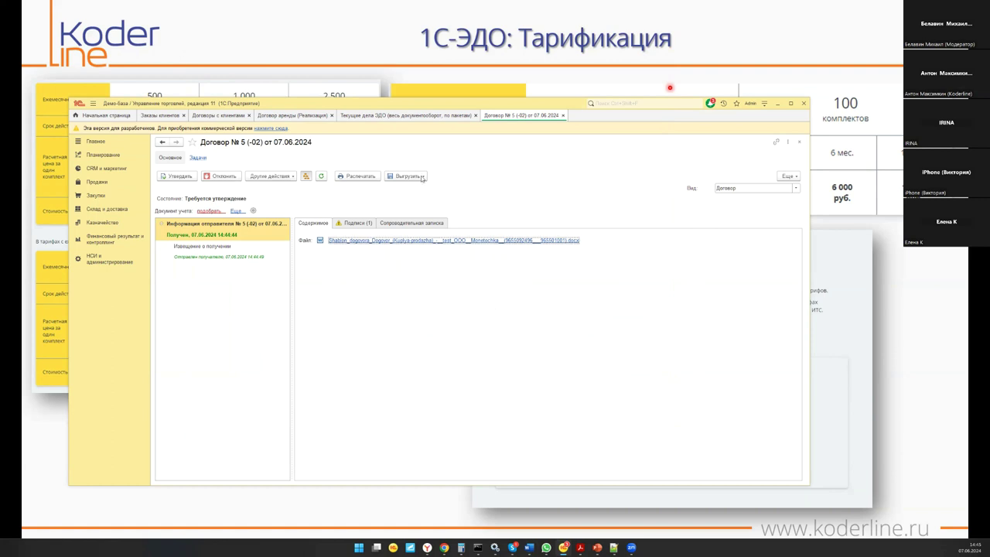
pyautogui.click(562, 115)
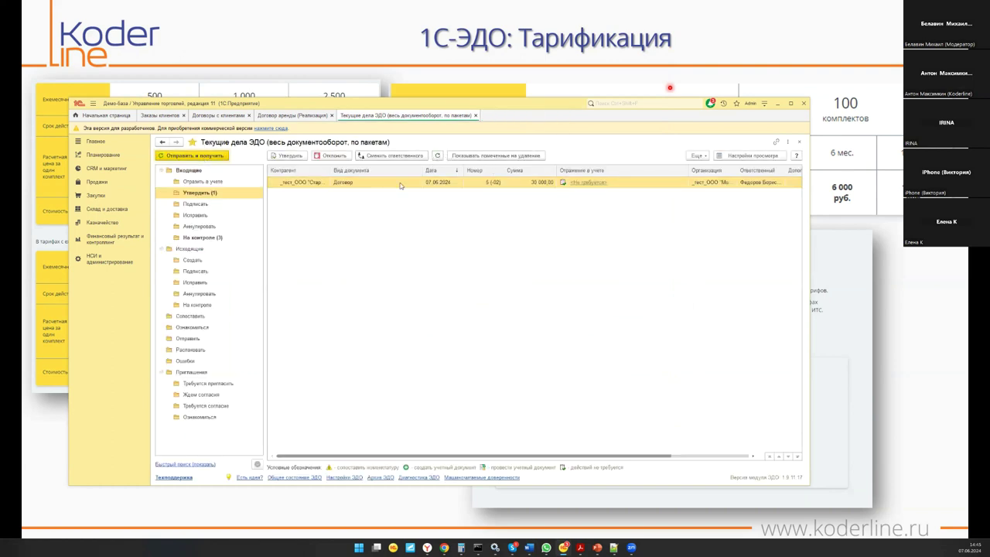
# Step: Refresh Текущие дела ЭДО in Управление торговлей, and switch to Документооборот to review the sent contract's processing stages and details
pyautogui.click(438, 157)
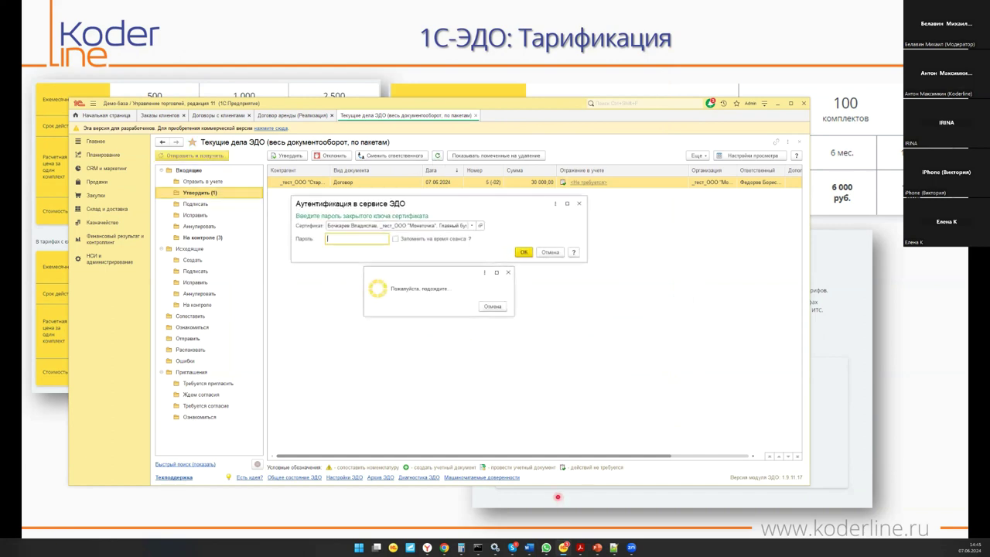
pyautogui.moveTo(563, 546)
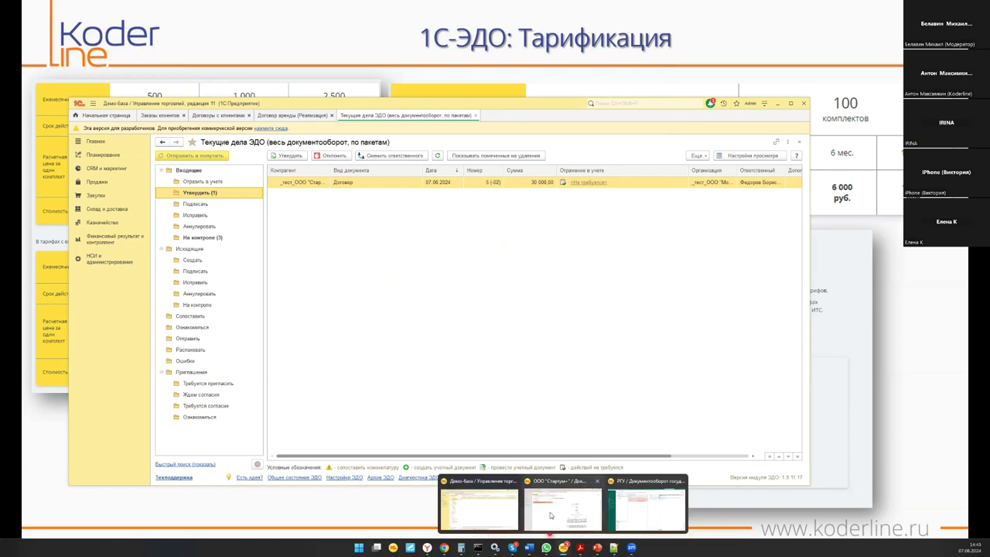
pyautogui.click(650, 503)
pyautogui.click(190, 96)
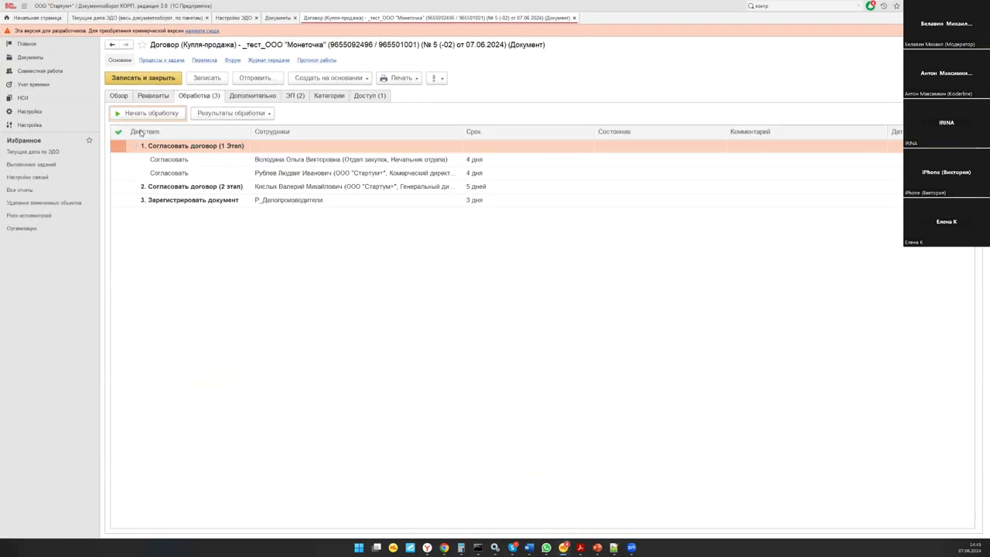
pyautogui.click(151, 97)
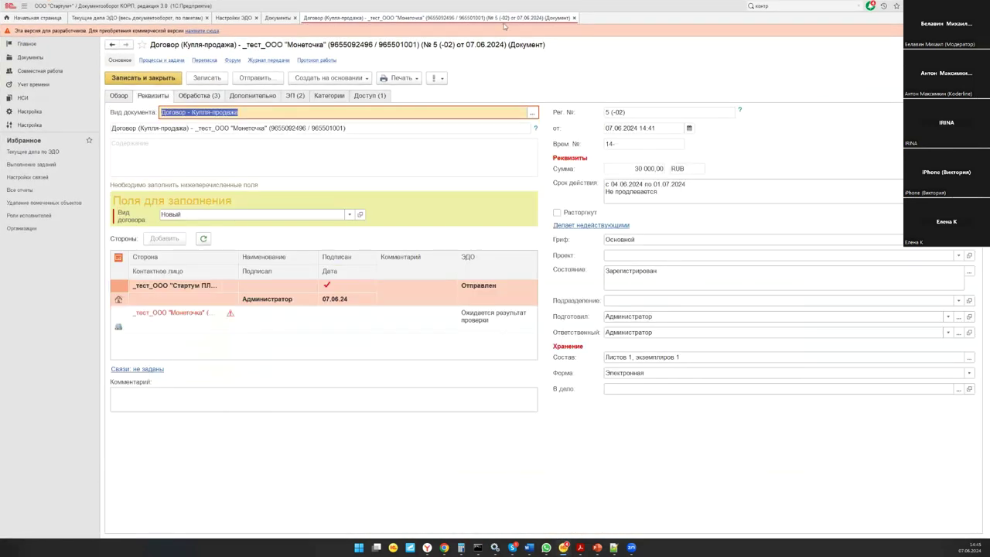
# Step: Send and receive EDO documents from Текущие дела ЭДО in Документооборот, confirming the EDO service authentication and dismissing the exchange dialog
pyautogui.click(219, 19)
pyautogui.click(162, 17)
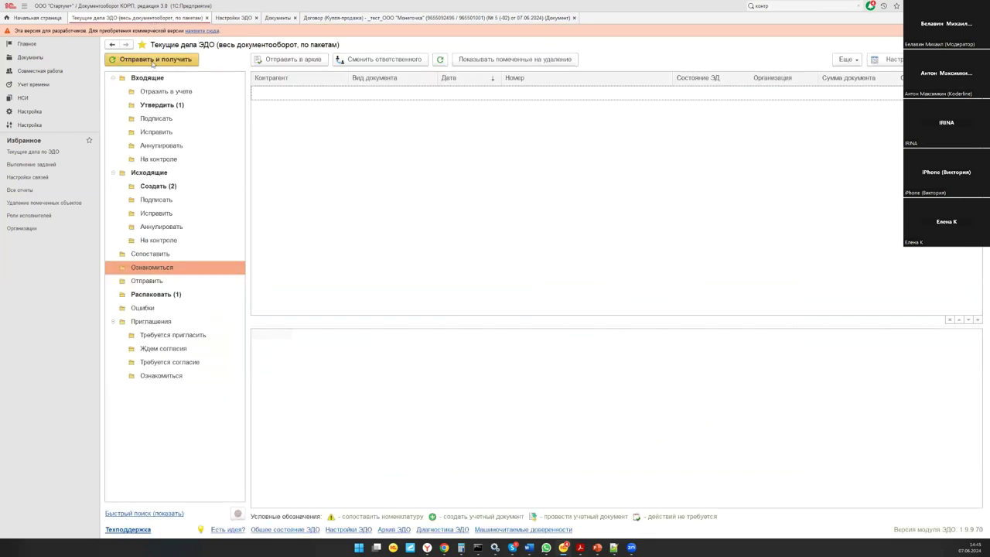
pyautogui.click(152, 62)
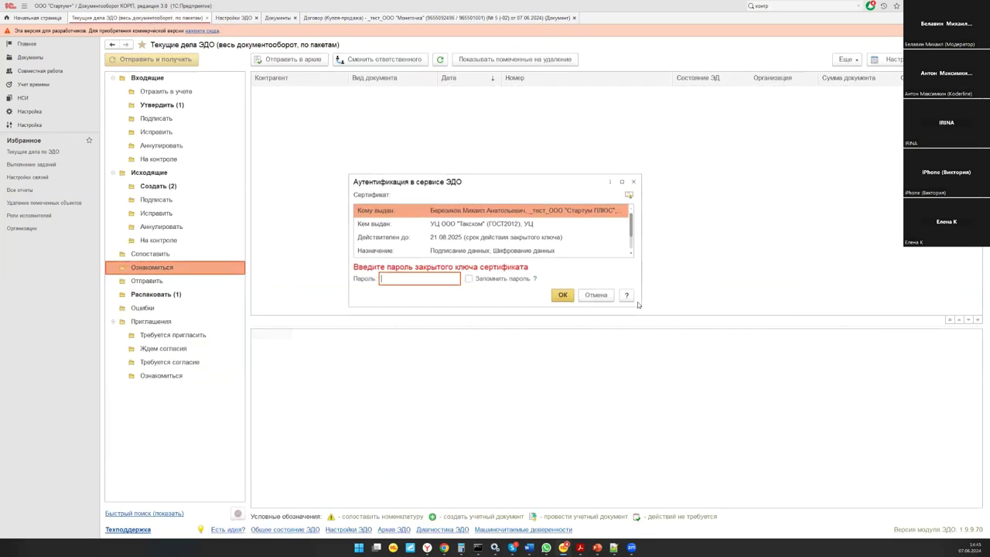
pyautogui.click(560, 297)
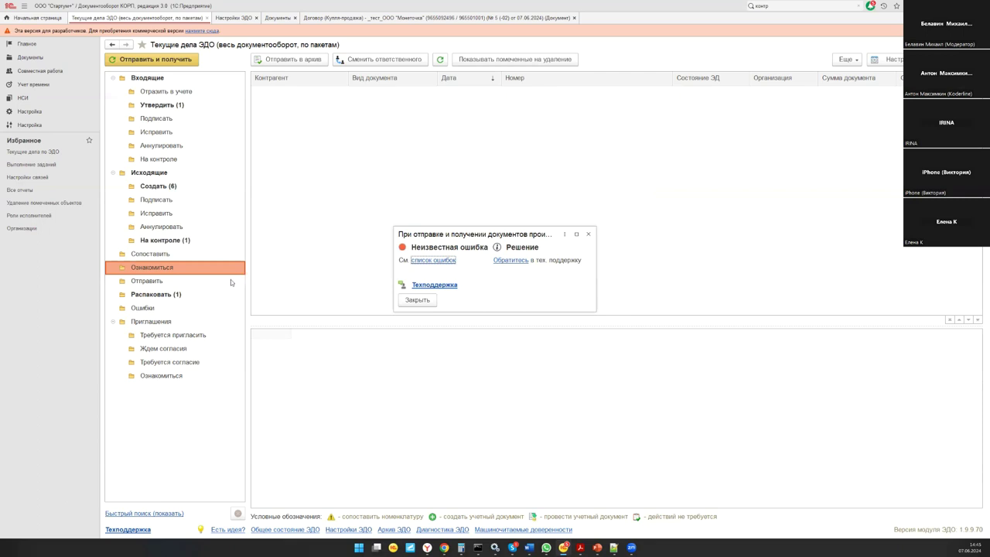
pyautogui.click(588, 234)
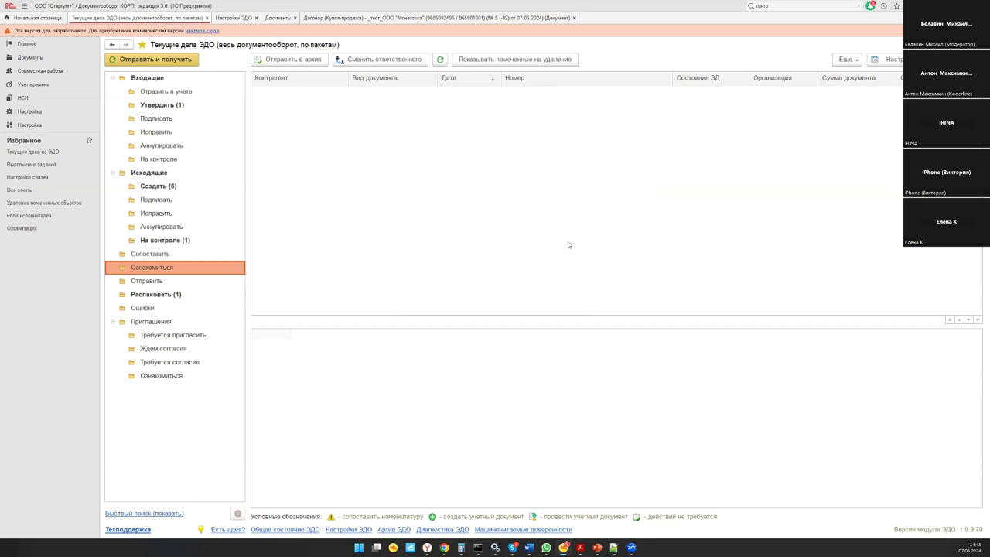
# Step: Examine the outgoing documents На контроле, the incoming documents under Утвердить, and the package under Распаковать in Текущие дела ЭДО
pyautogui.click(189, 241)
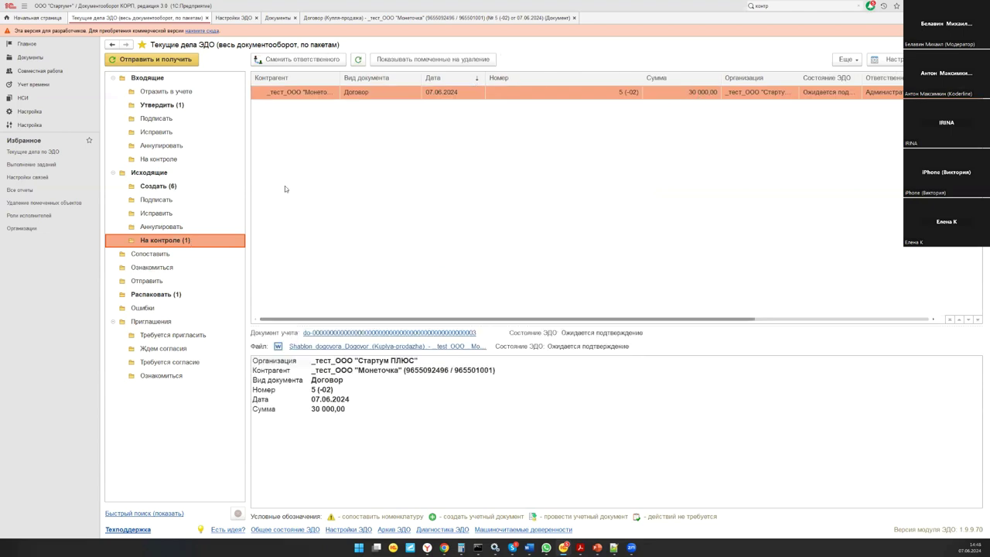
pyautogui.click(172, 107)
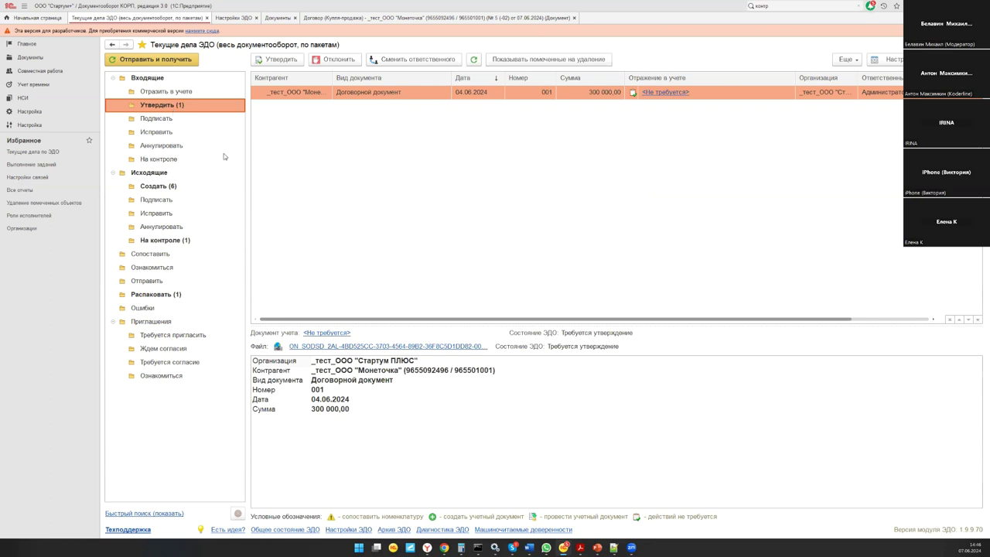
pyautogui.click(171, 297)
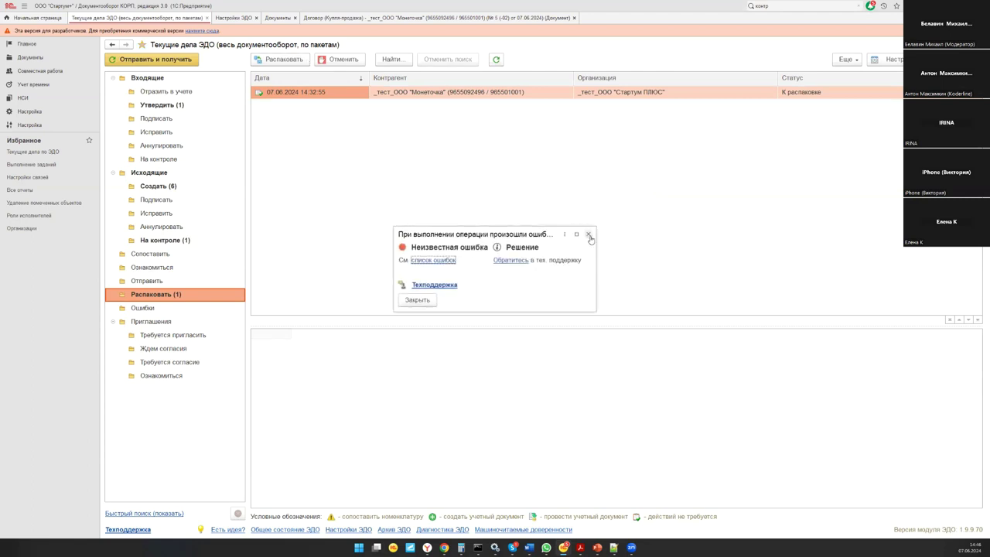
pyautogui.click(589, 234)
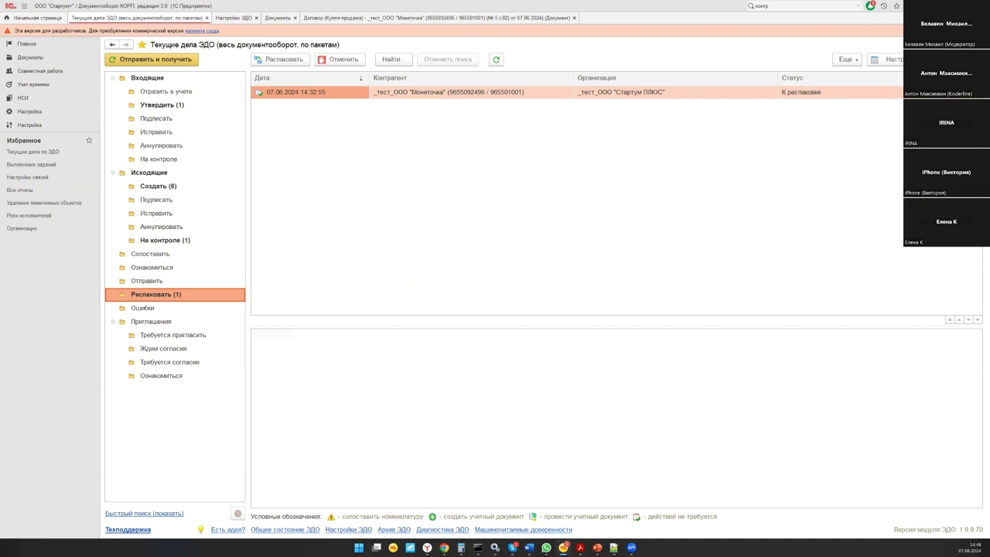
pyautogui.click(847, 61)
pyautogui.press('Escape')
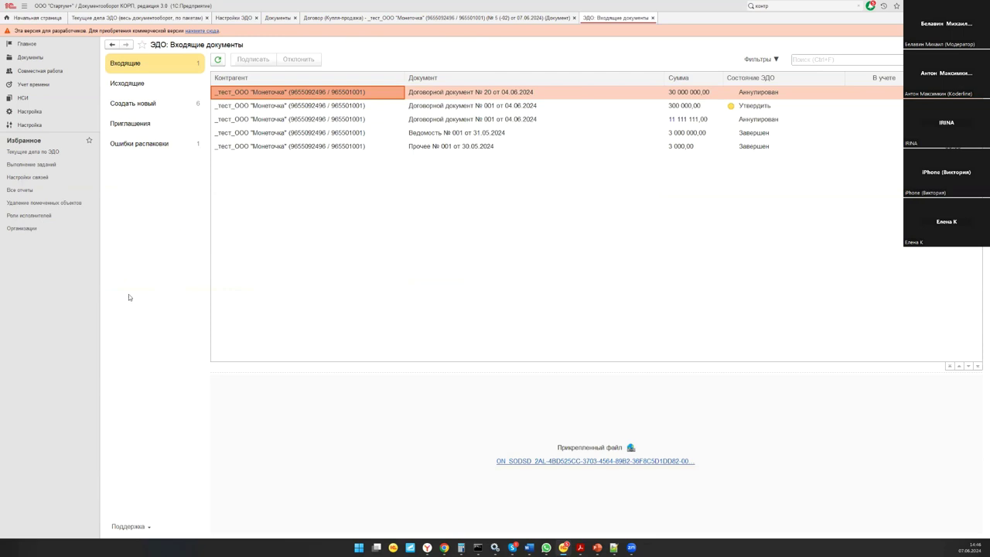
# Step: Create a new outgoing EDO document by loading Пригласительное письмо.pdf from the KODERLINE folder on disk
pyautogui.click(172, 108)
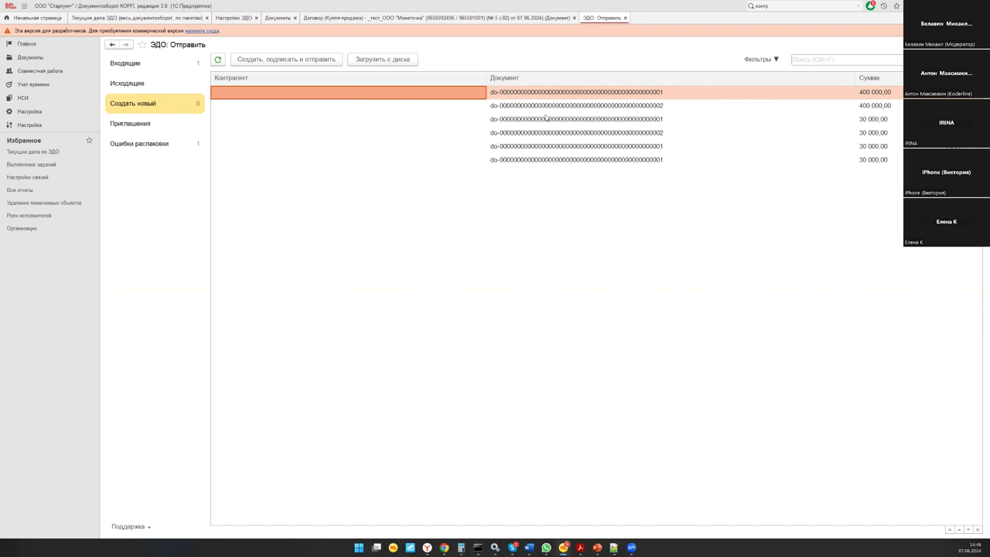
pyautogui.click(365, 59)
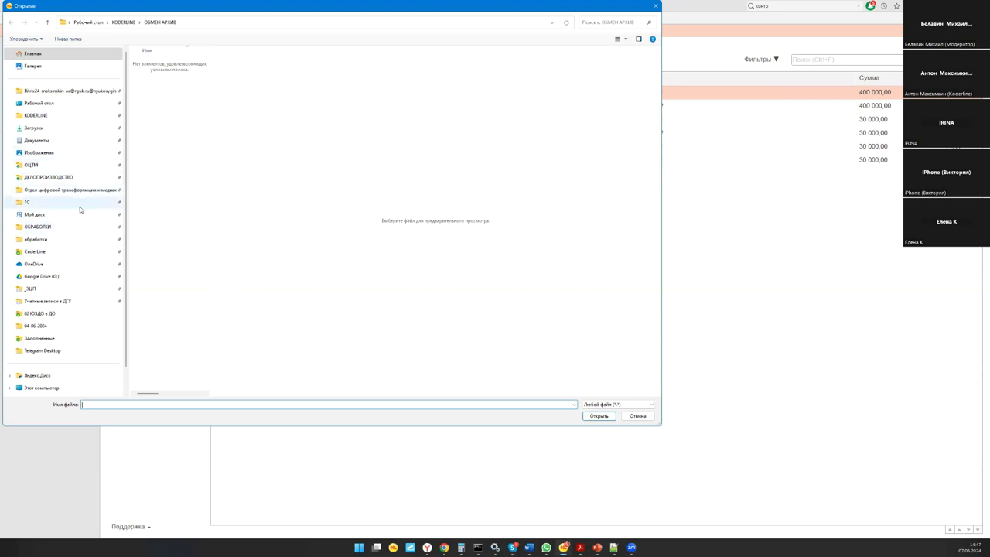
pyautogui.click(88, 120)
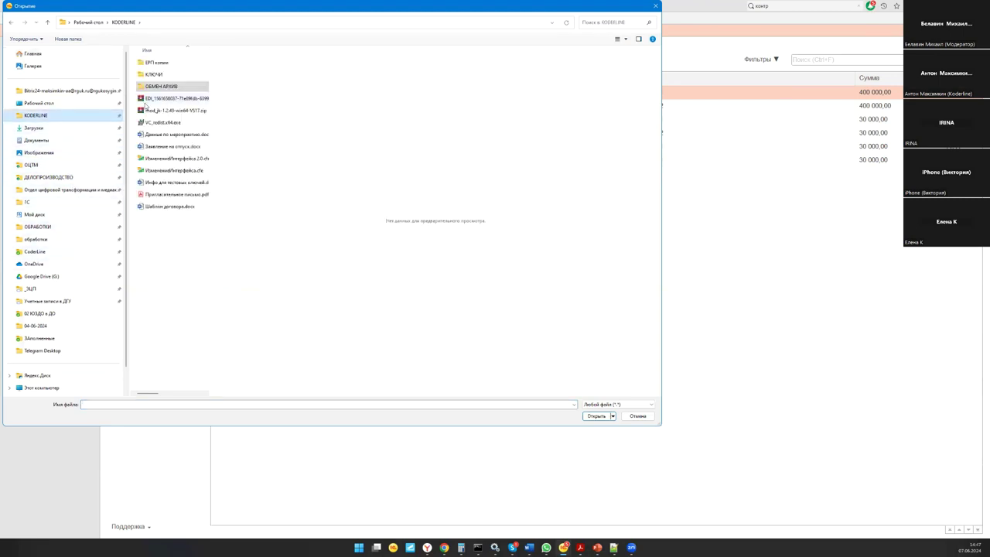
pyautogui.click(168, 195)
pyautogui.doubleClick(169, 195)
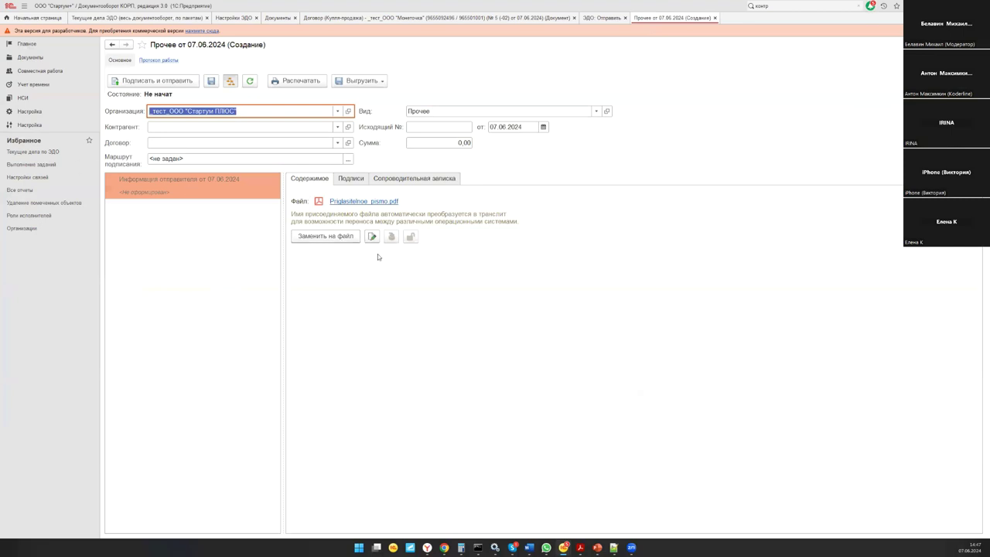
# Step: Fill in counterparty _тест_ООО "Монеточка", outgoing number 36 and amount 15,00 for the invitation letter, and save the document
pyautogui.click(203, 127)
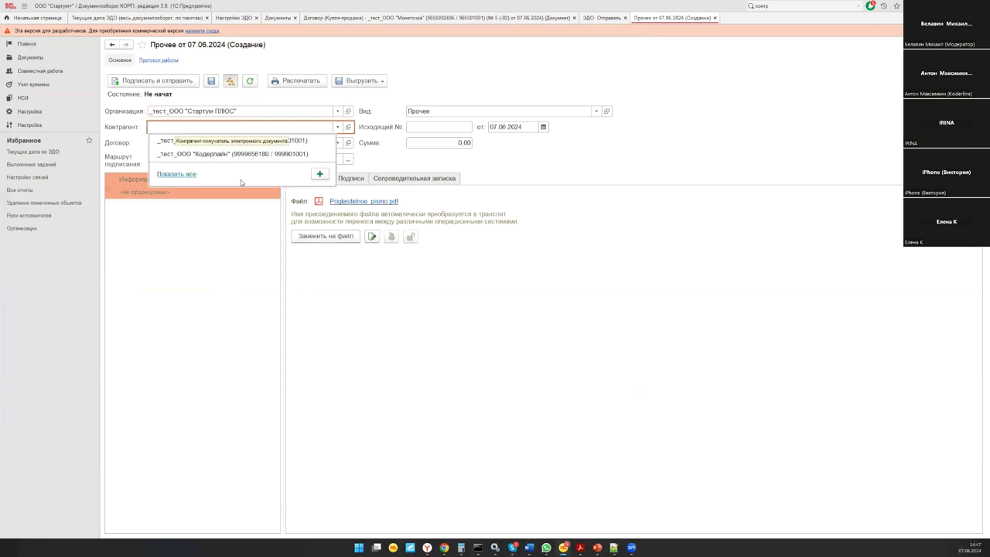
pyautogui.click(248, 139)
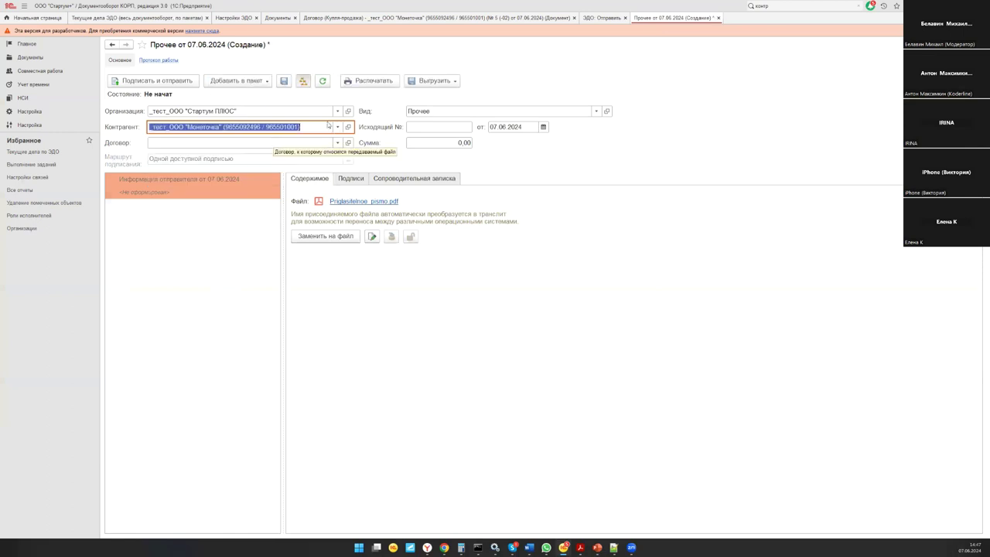
pyautogui.click(432, 126)
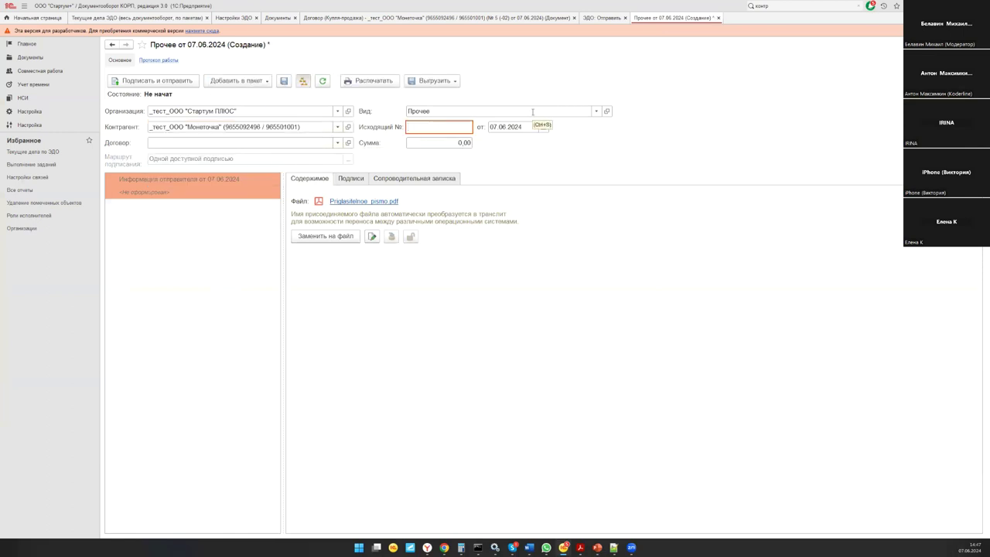
pyautogui.write('36')
pyautogui.press('Tab')
pyautogui.press('Tab')
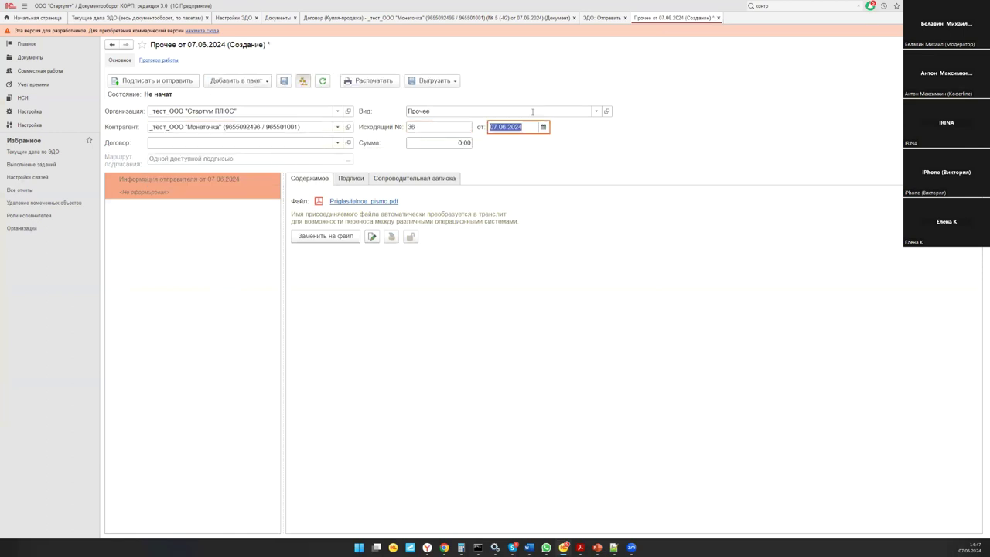
pyautogui.write('15')
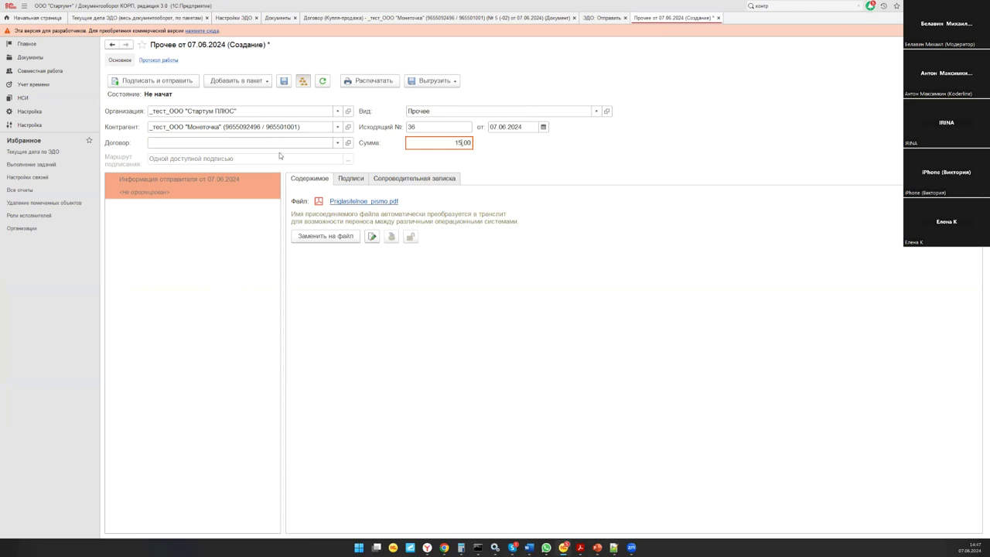
pyautogui.click(285, 80)
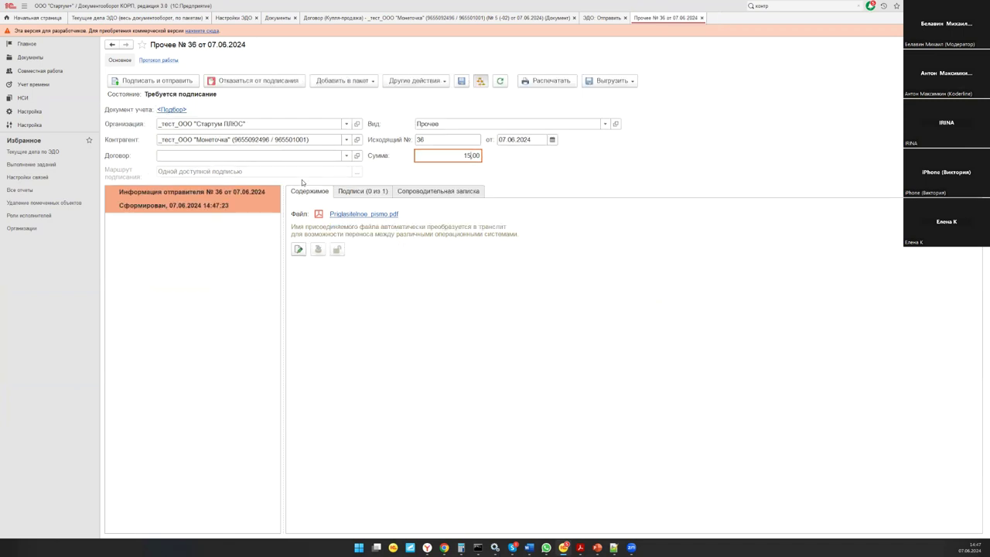
# Step: Check the required signatures of document Прочее № 36, sign and send it with the selected certificate, and close its card
pyautogui.click(359, 192)
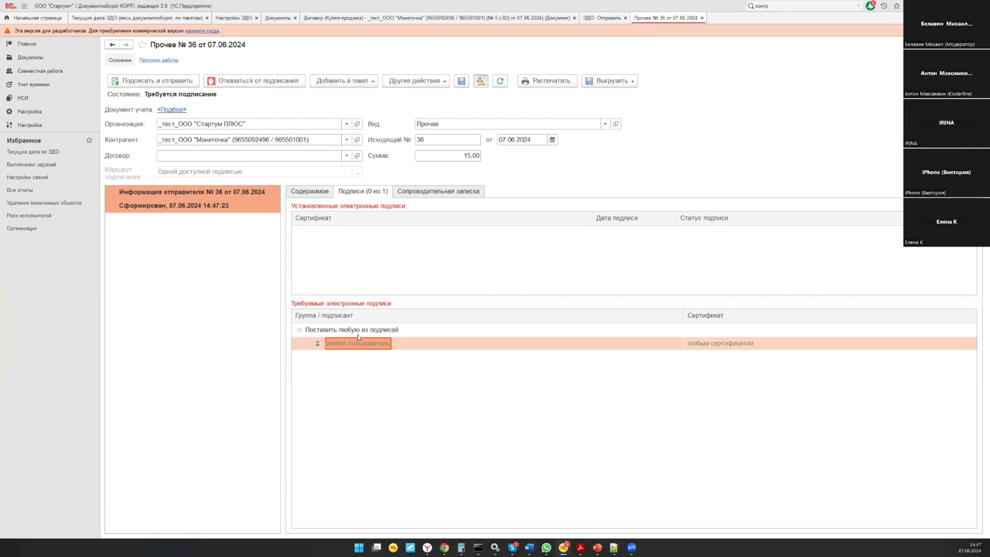
pyautogui.click(308, 193)
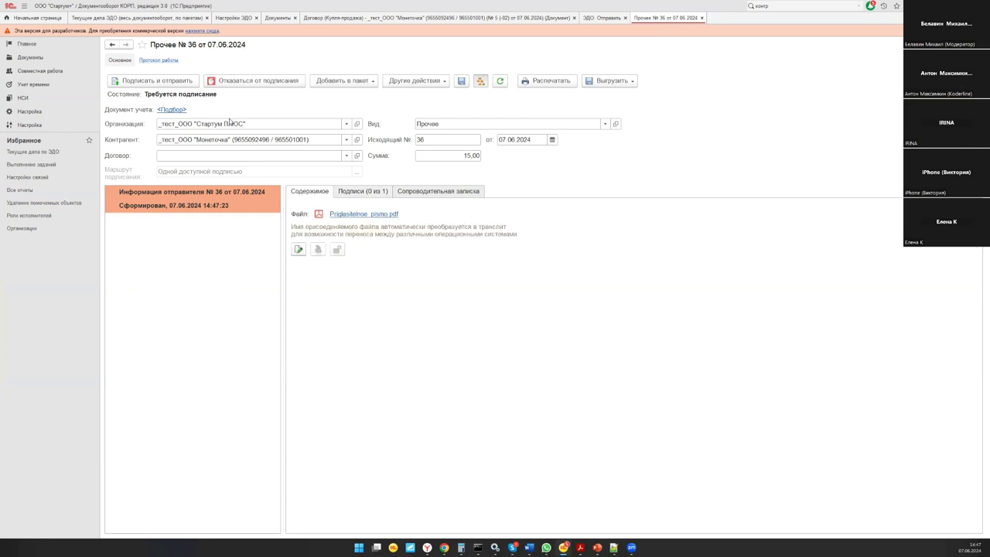
pyautogui.click(179, 88)
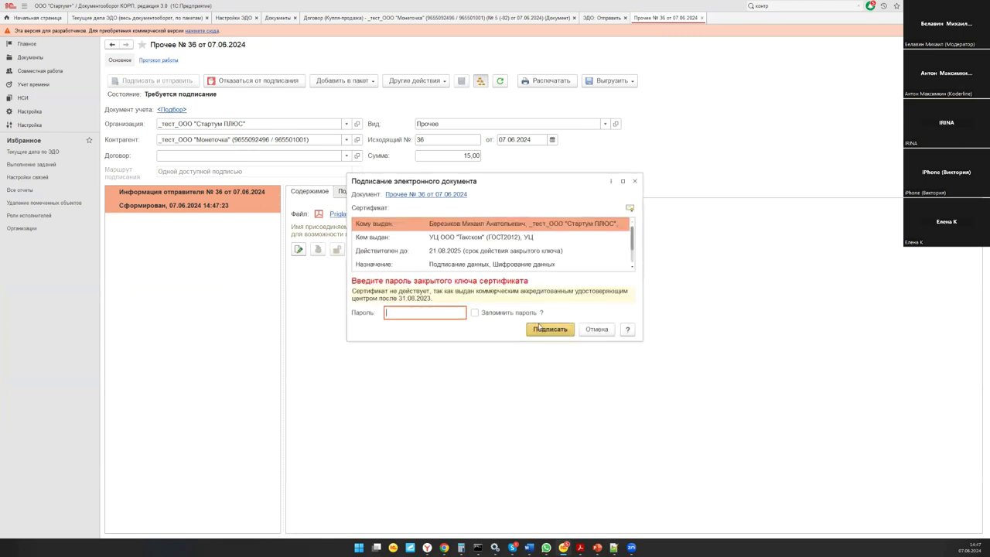
pyautogui.click(539, 327)
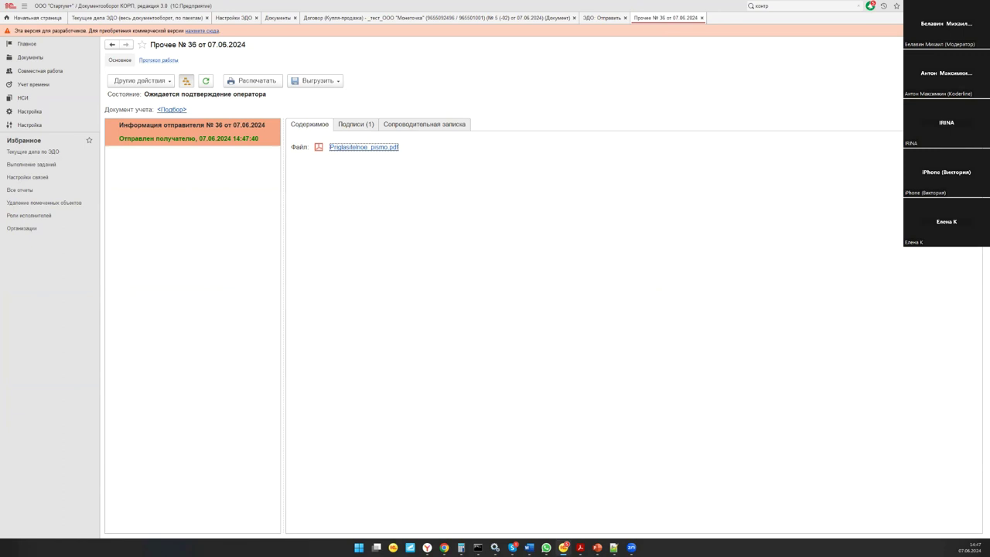
pyautogui.press('Escape')
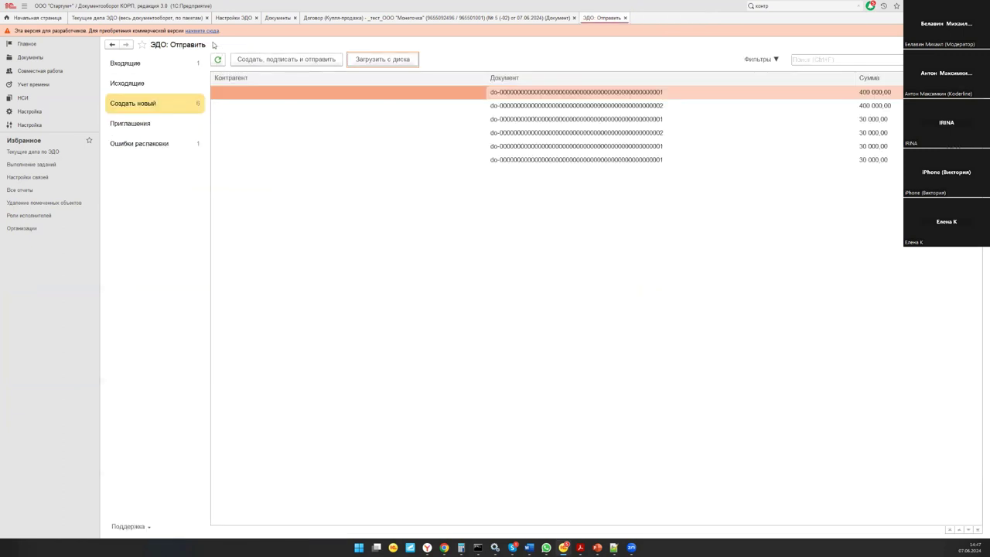
# Step: Run the EDO send-and-receive exchange with the selected certificate and open the list of incoming EDO documents
pyautogui.click(218, 61)
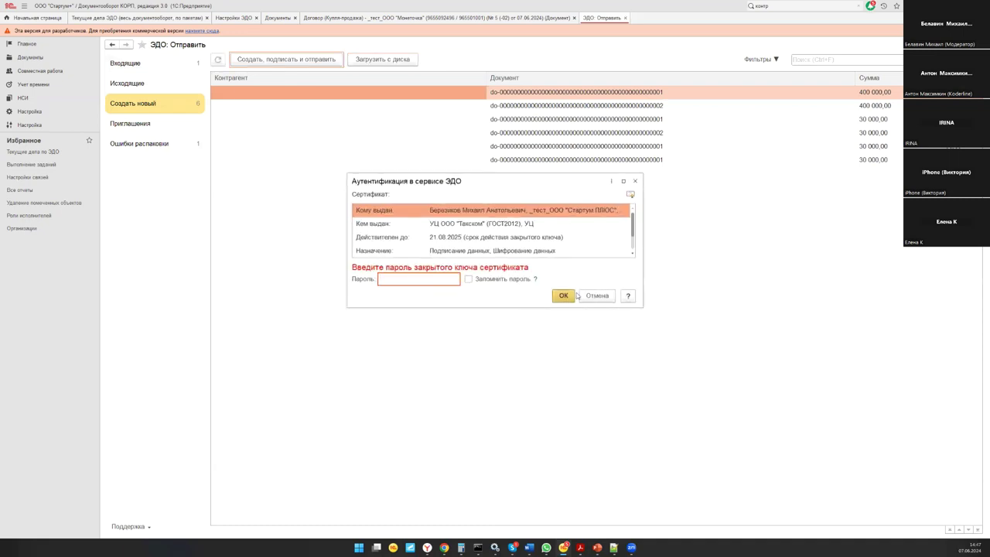
pyautogui.click(562, 299)
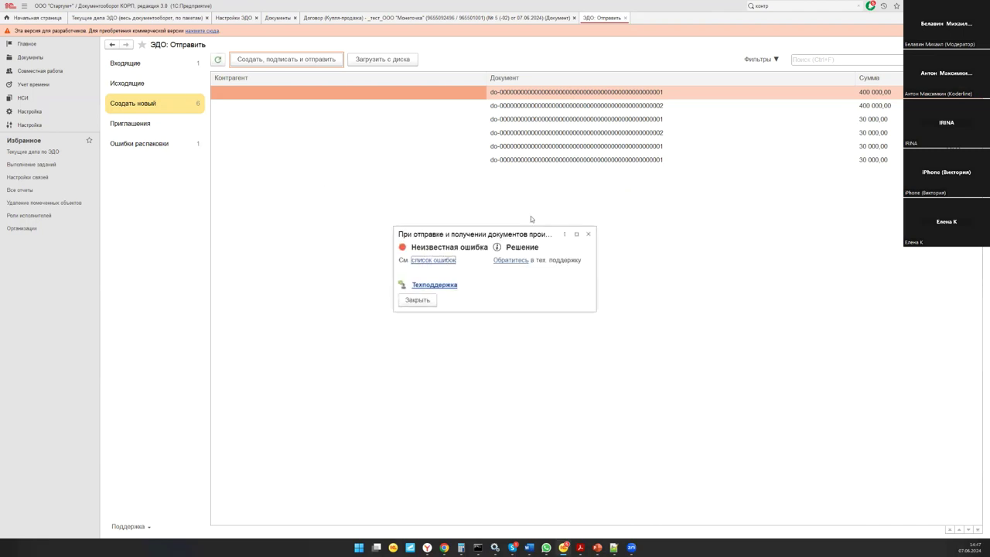
pyautogui.click(588, 234)
pyautogui.click(171, 67)
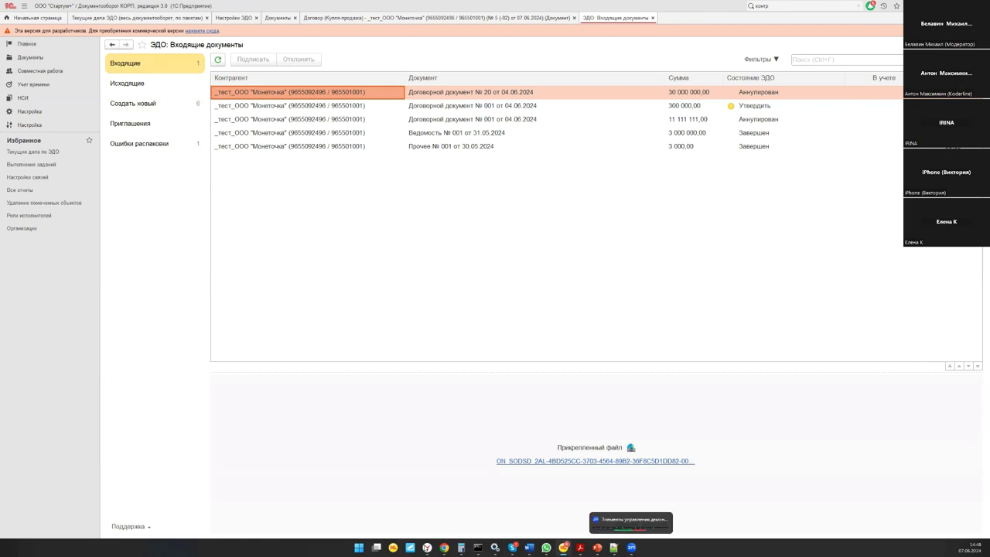
# Step: Switch to the Trade Management base and send and receive EDO documents, authenticating with the selected certificate
pyautogui.moveTo(565, 547)
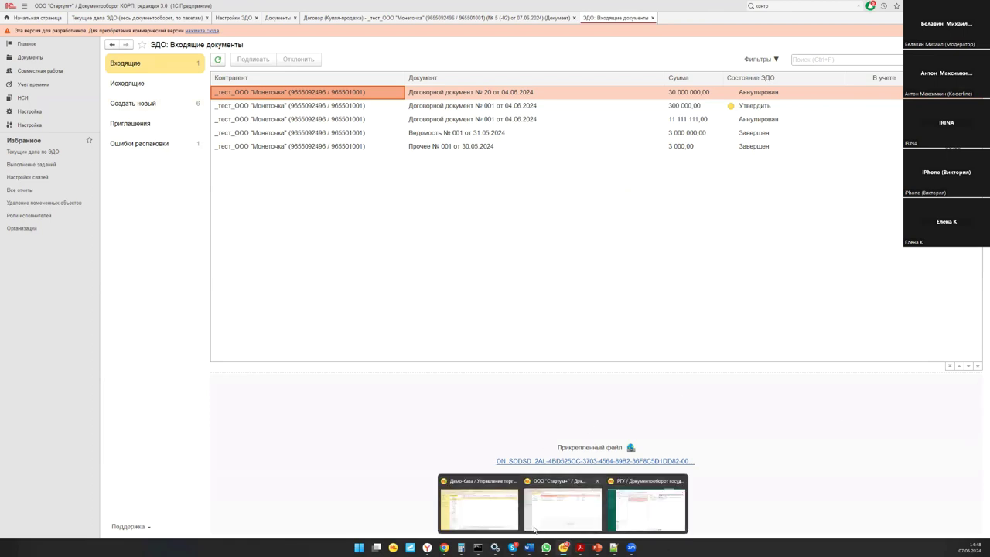
pyautogui.click(496, 512)
pyautogui.click(207, 155)
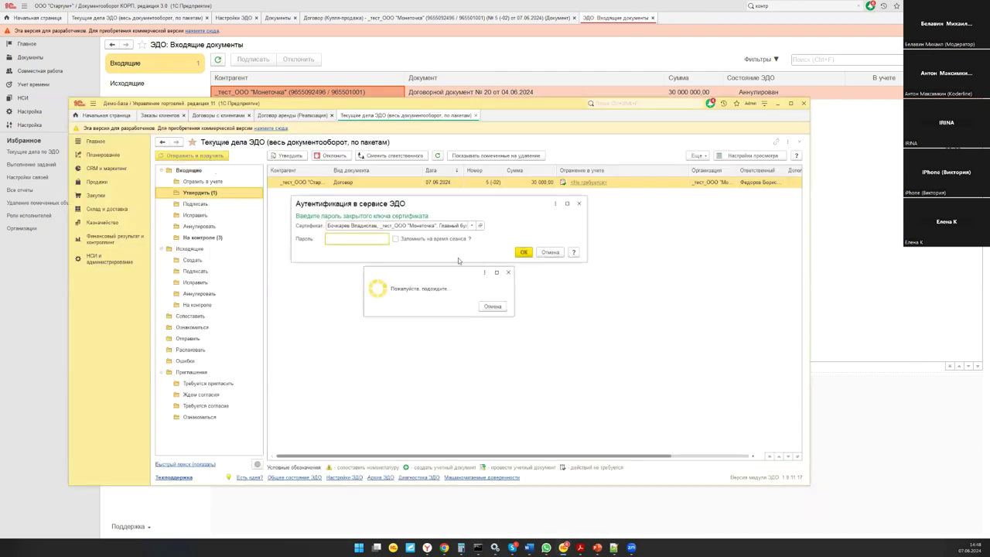
pyautogui.click(518, 251)
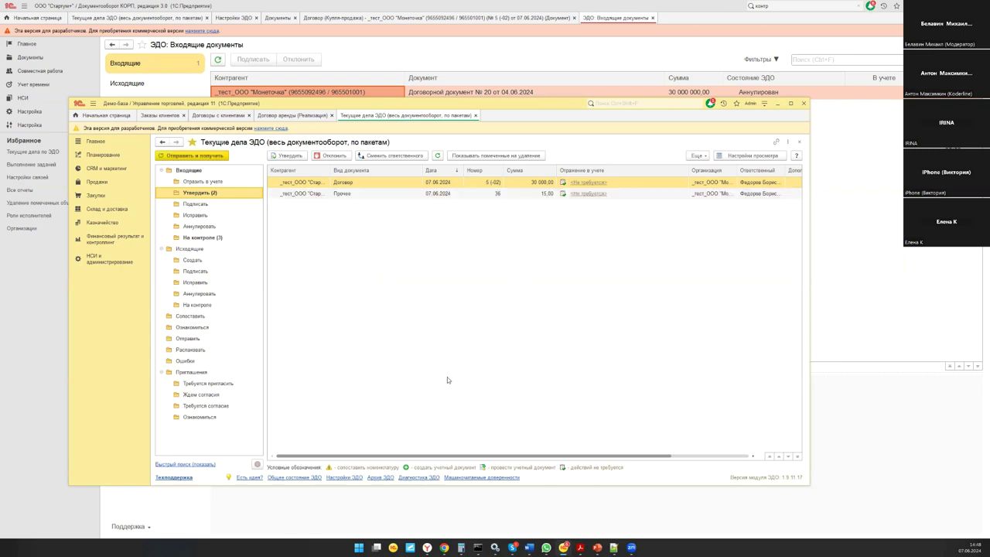
# Step: Open incoming document Прочее № 36, examine its Извещение о получении, and return to the sender information
pyautogui.click(517, 194)
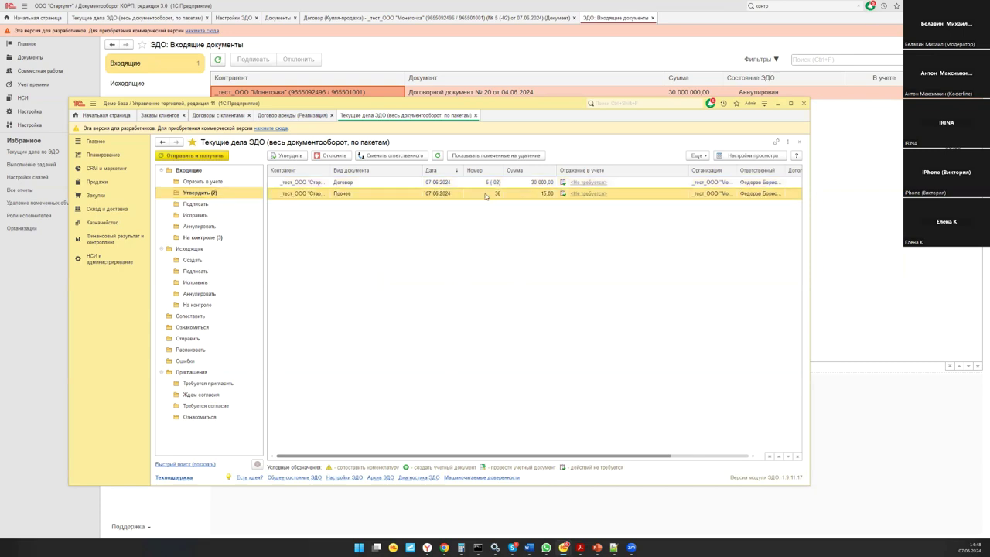
pyautogui.doubleClick(486, 194)
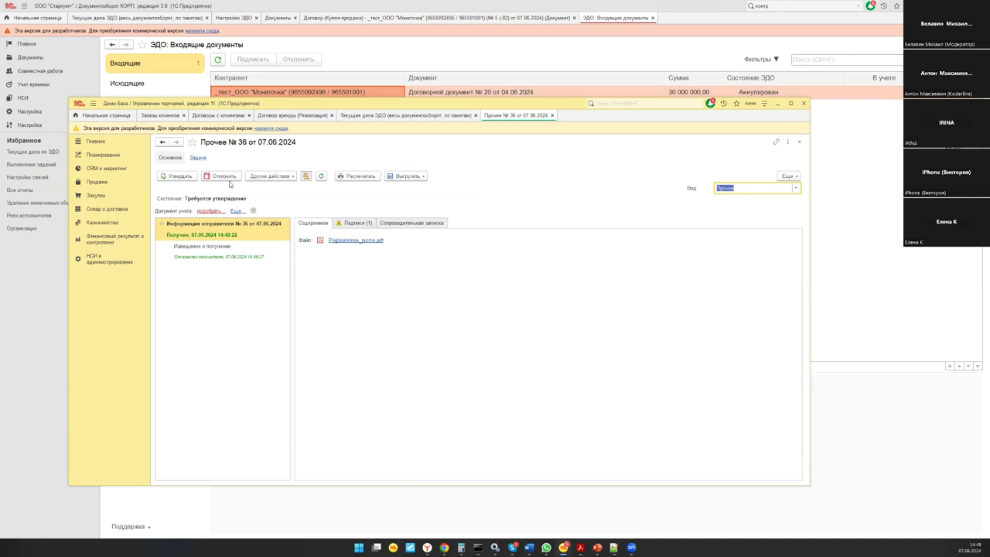
pyautogui.click(225, 259)
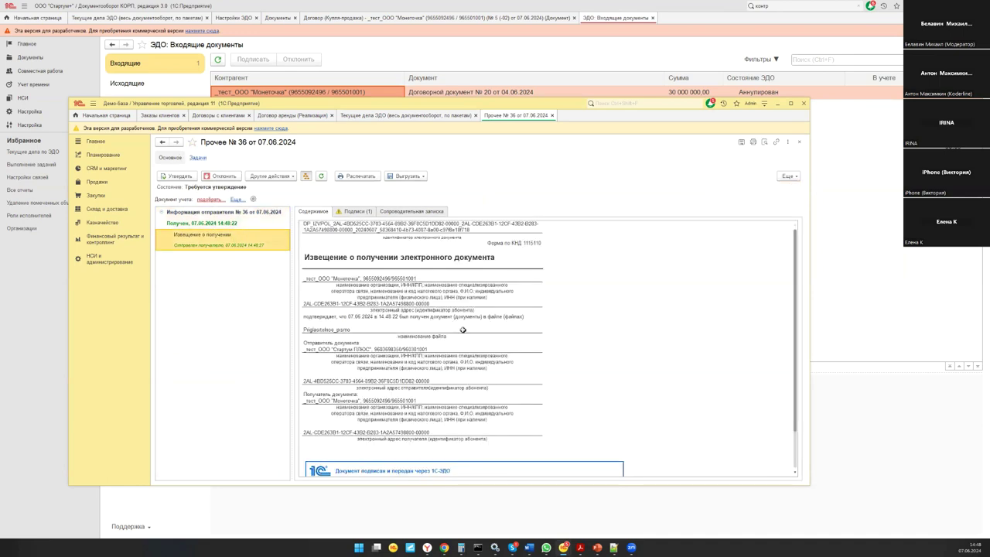
pyautogui.scroll(-5, 466, 331)
pyautogui.scroll(1, 466, 330)
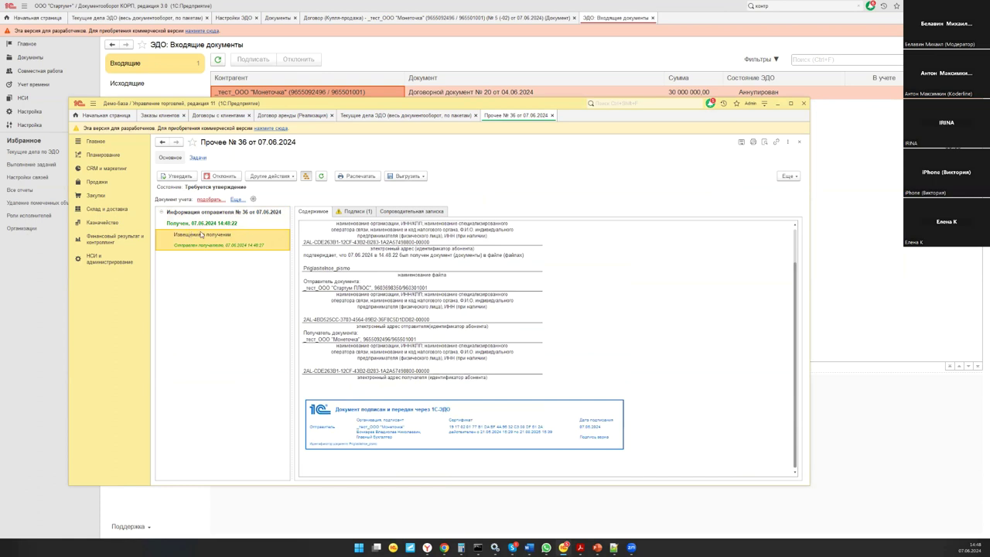
pyautogui.click(272, 220)
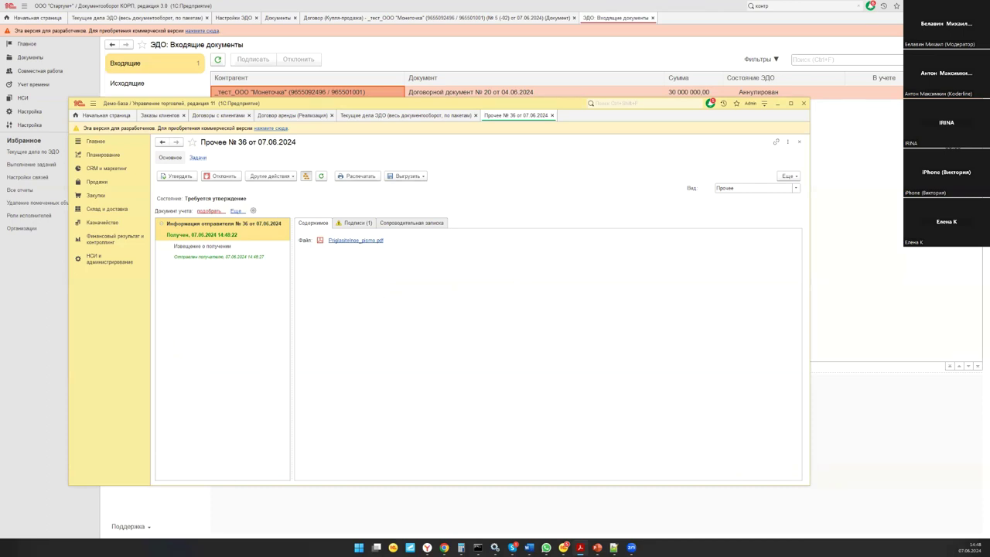
# Step: Show the receipt notification of Прочее № 36 again and complete the cryptography diagnostics for the certificate
pyautogui.click(262, 254)
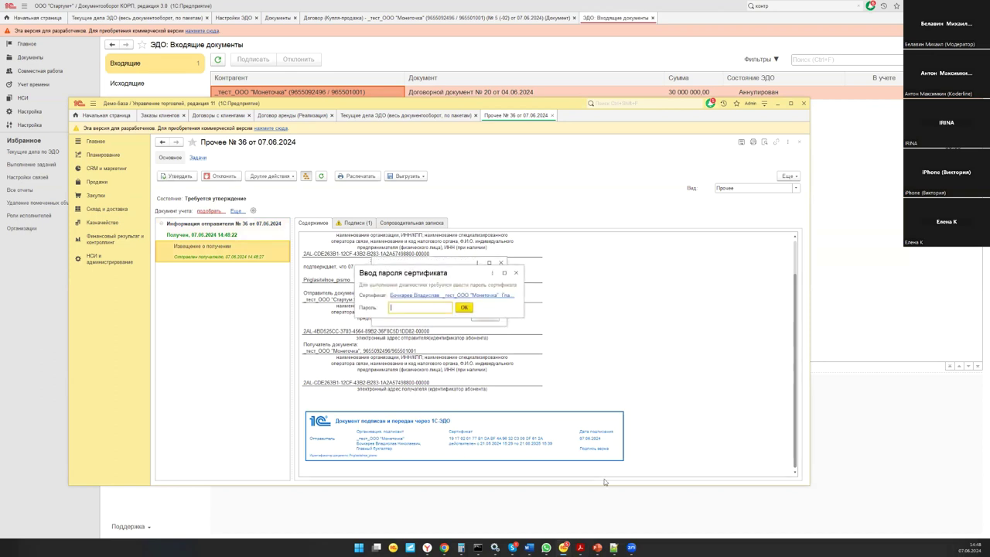
pyautogui.press('Tab')
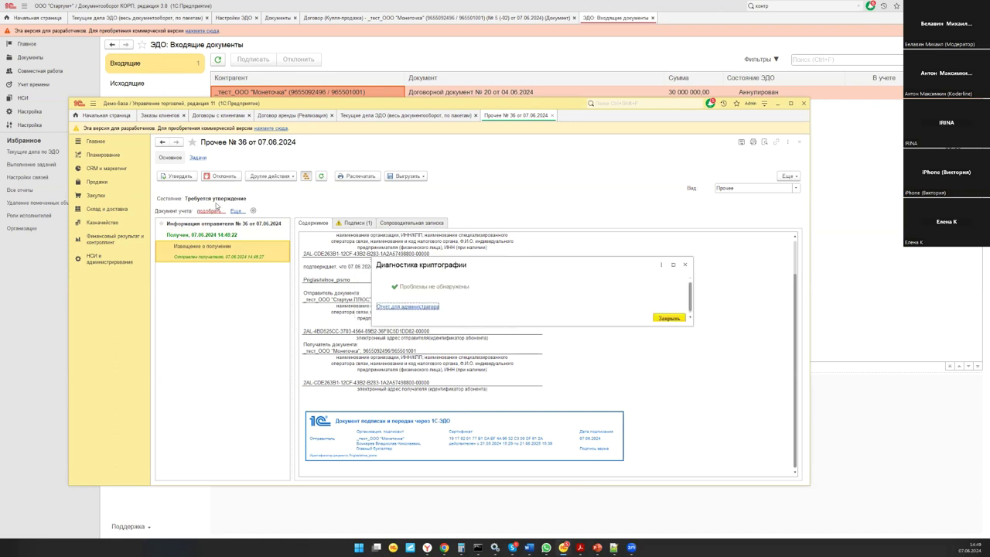
pyautogui.click(670, 318)
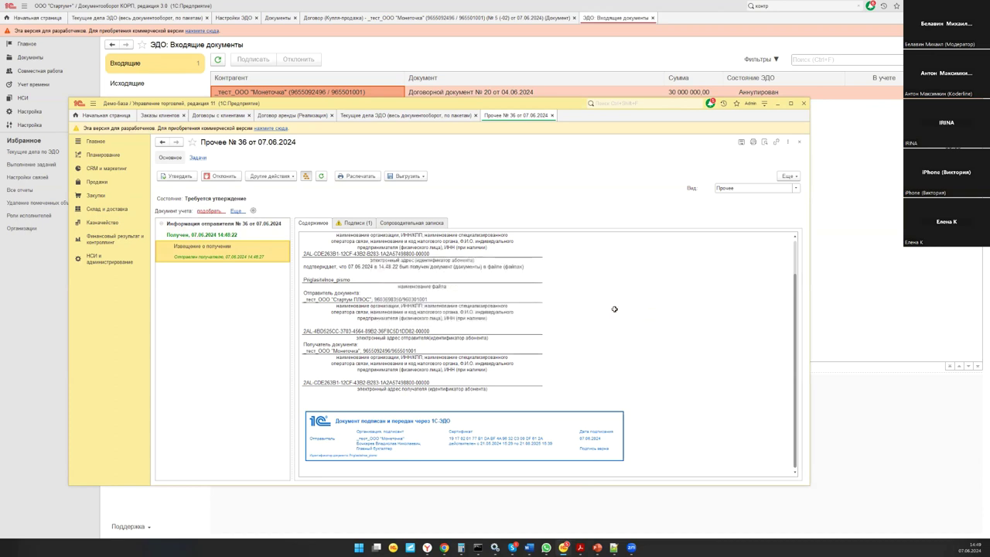
# Step: Link Прочее № 36 to the counterparty contract Договор аренды № 001 and open that contract's attached files
pyautogui.click(212, 210)
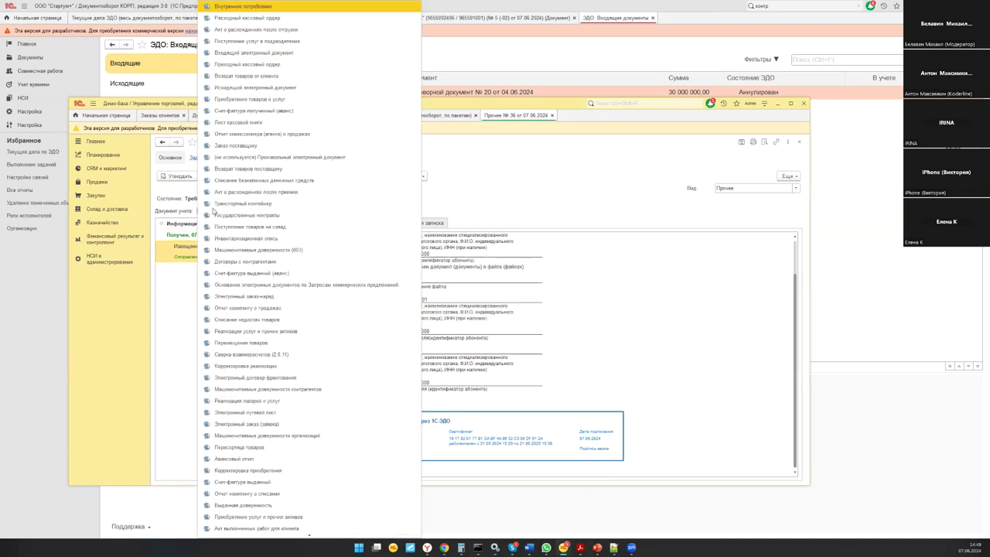
pyautogui.click(296, 265)
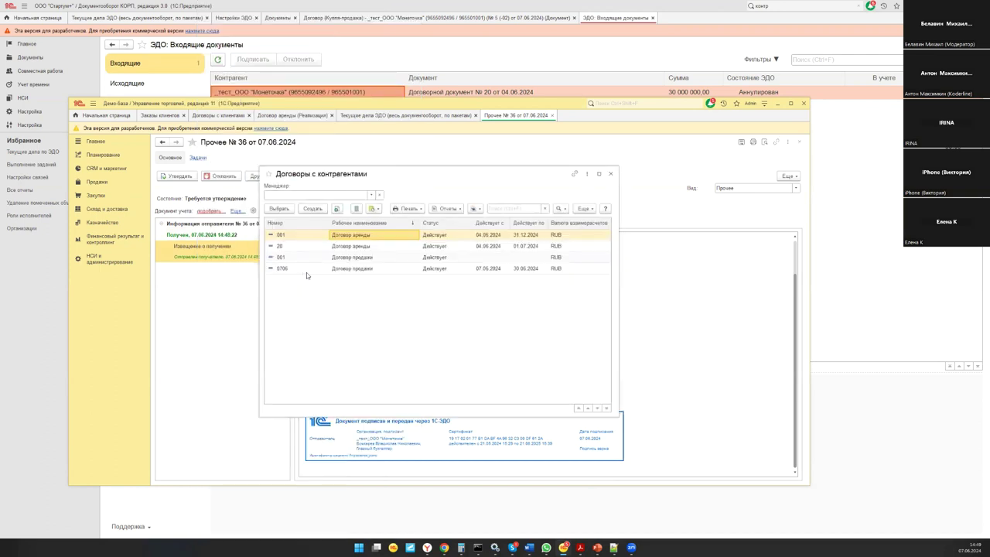
pyautogui.press('Escape')
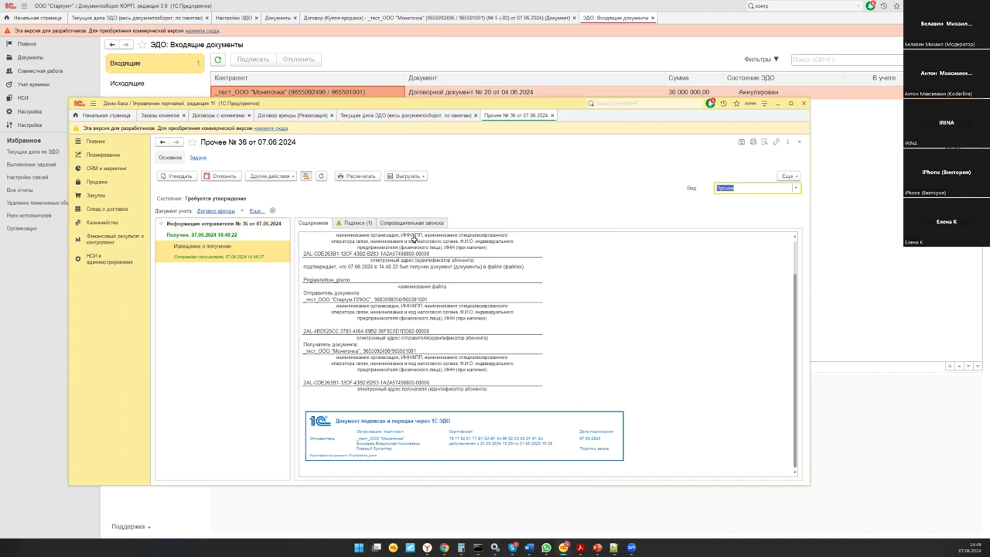
pyautogui.click(209, 210)
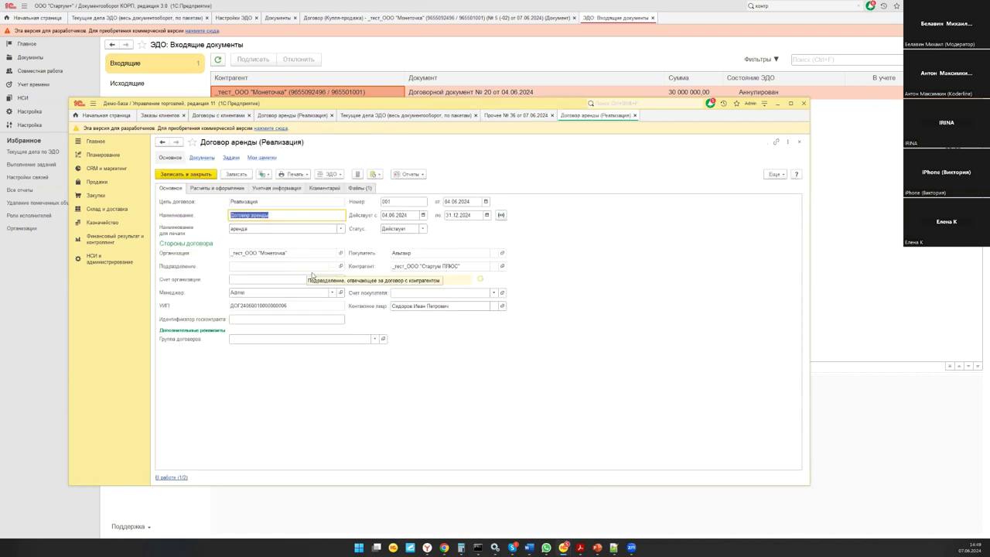
pyautogui.click(359, 188)
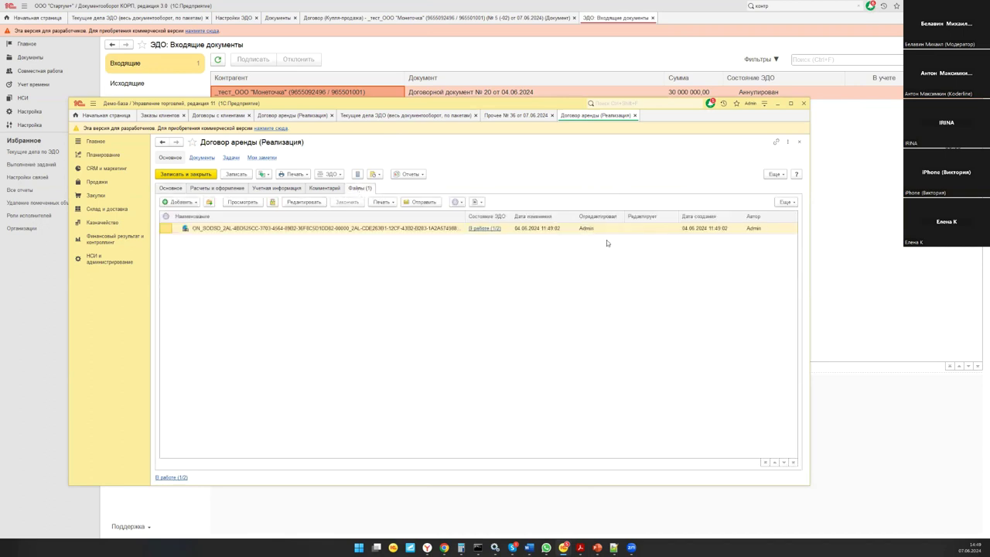
# Step: Switch back to Document Management, open contract № 5 (-02) from the documents list, and check the EDO state of _тест_ООО "Монеточка"
pyautogui.click(850, 238)
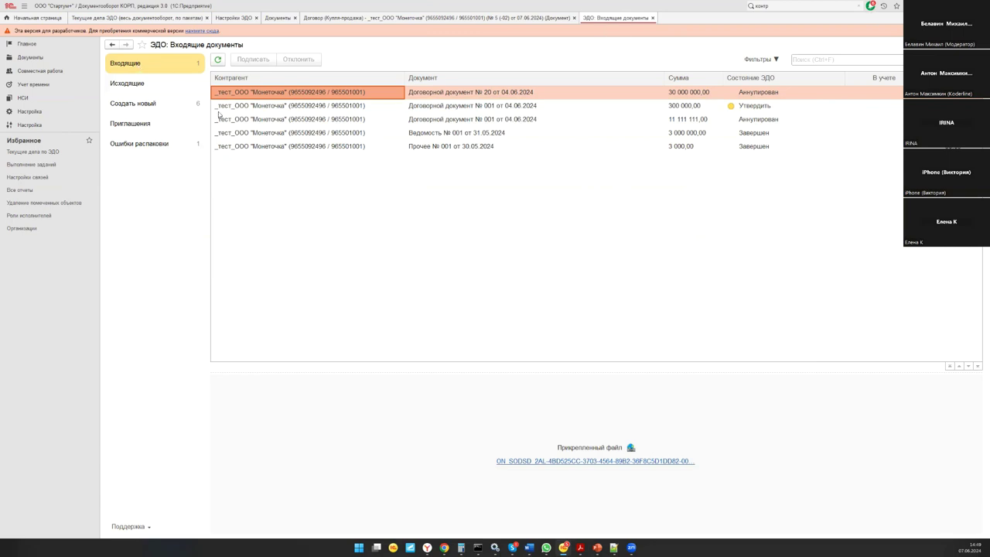
pyautogui.click(31, 58)
pyautogui.click(129, 53)
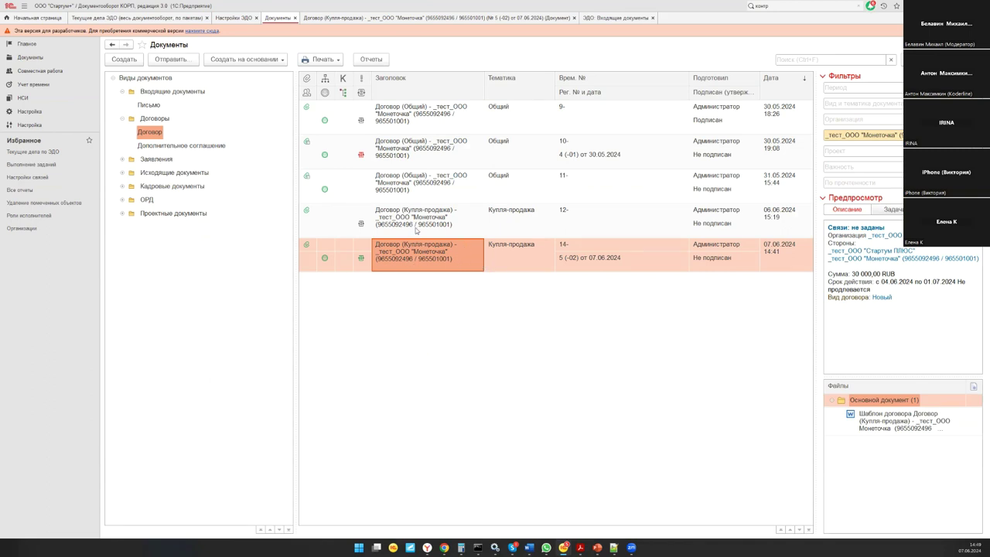
pyautogui.press('Up')
pyautogui.click(367, 264)
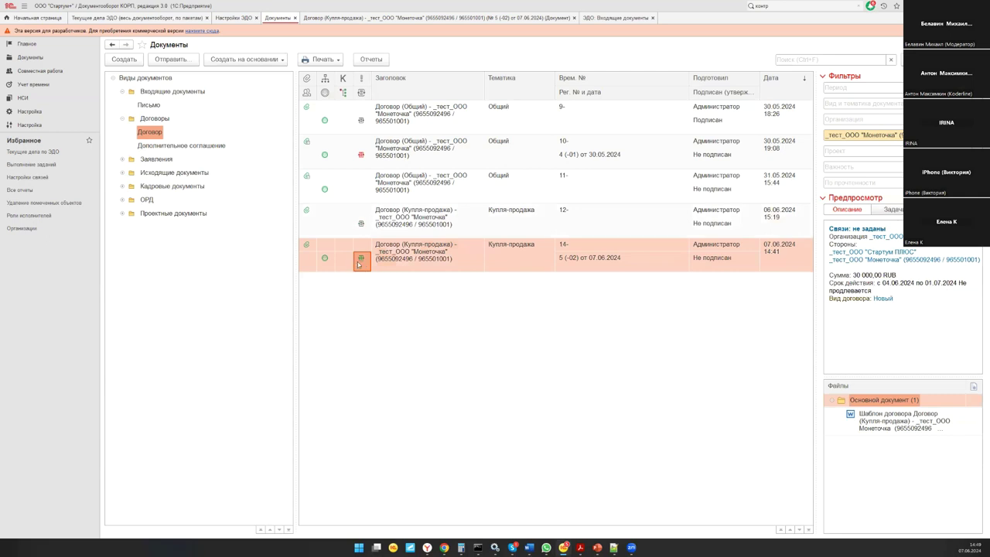
pyautogui.doubleClick(492, 256)
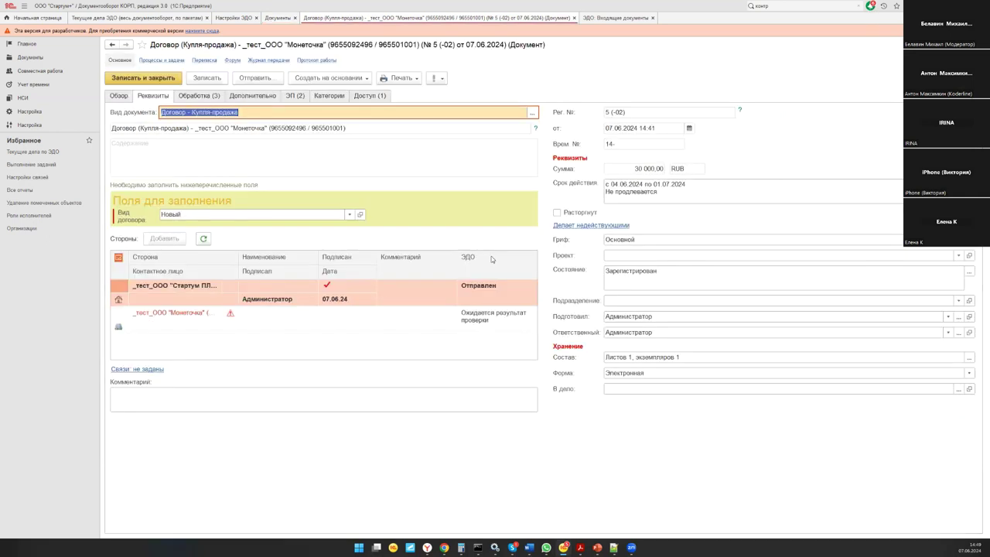
pyautogui.click(485, 333)
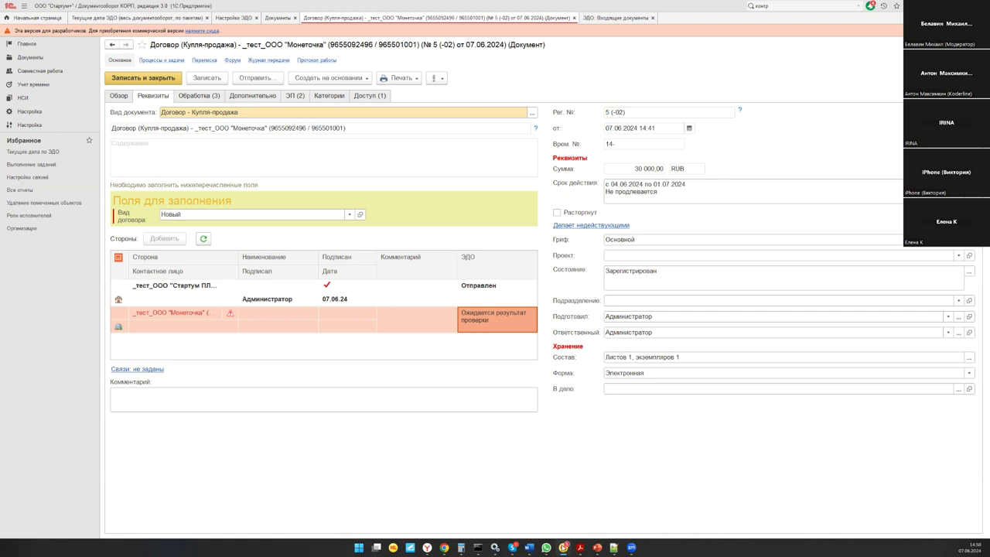
# Step: Switch to Trade Management, close the Договор аренды card, return to Текущие дела ЭДО, and reposition the application window
pyautogui.moveTo(564, 546)
pyautogui.click(487, 501)
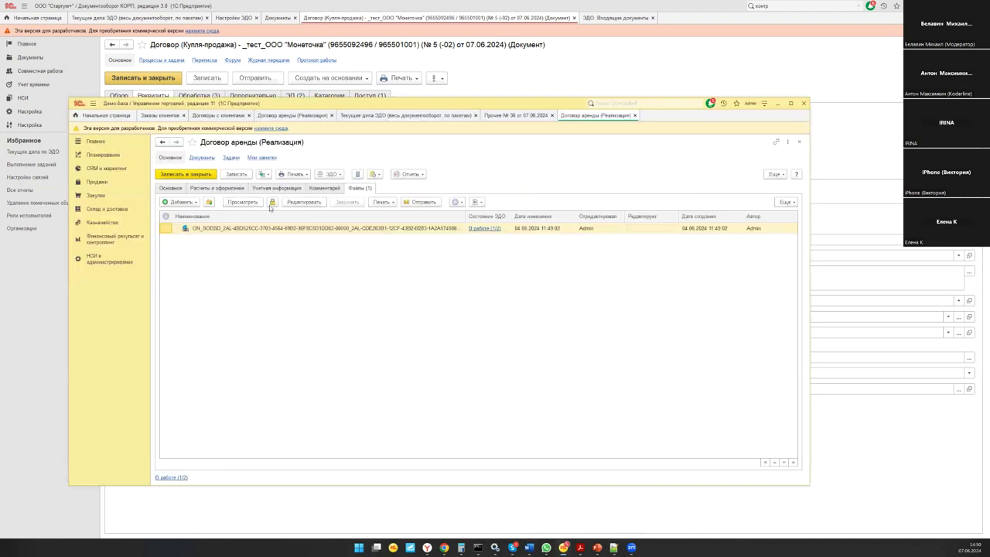
pyautogui.press('Escape')
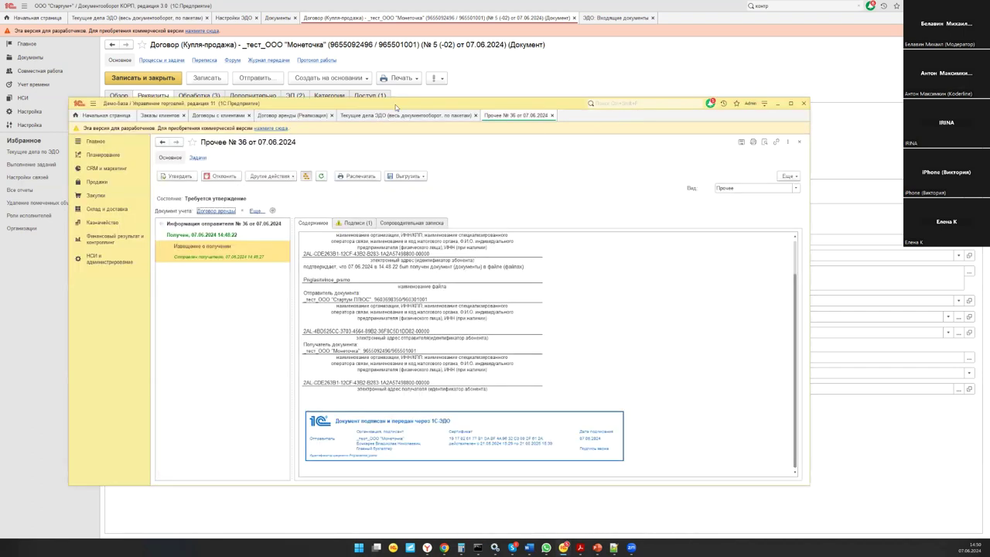
pyautogui.click(388, 118)
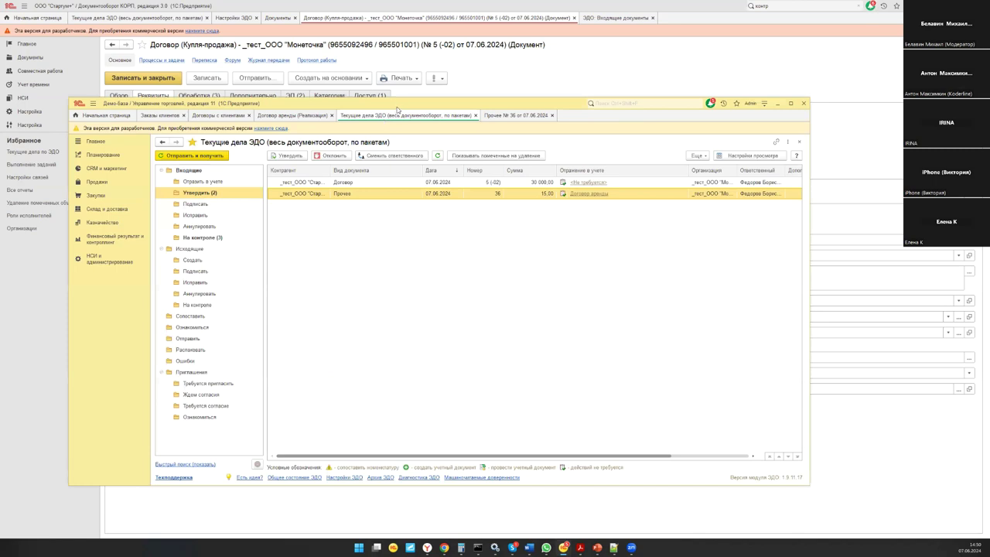
pyautogui.moveTo(397, 108); pyautogui.dragTo(479, 123)
# Step: Try to reject incoming contract № 5 (-02), and complete the cryptography diagnostics for the certificate
pyautogui.click(467, 198)
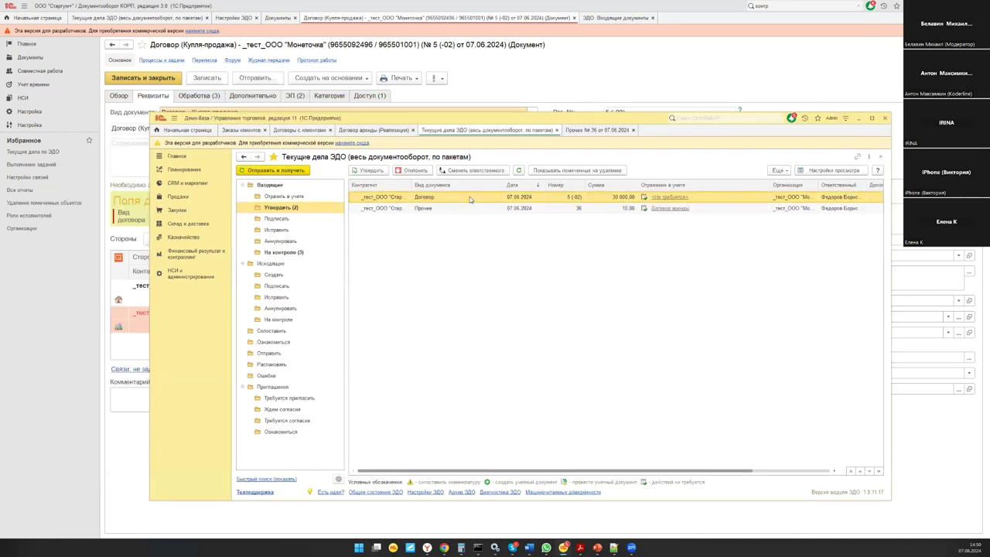
pyautogui.click(417, 171)
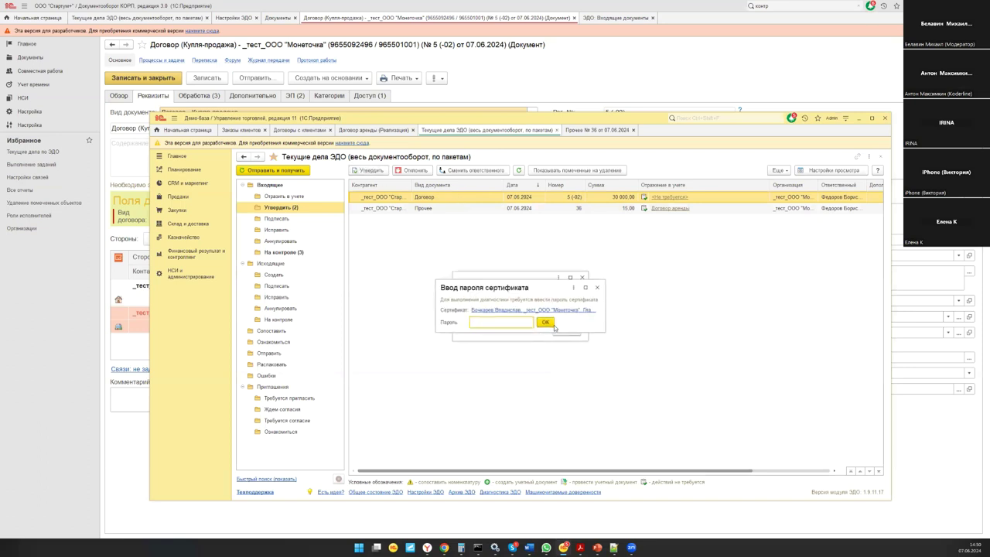
pyautogui.click(545, 323)
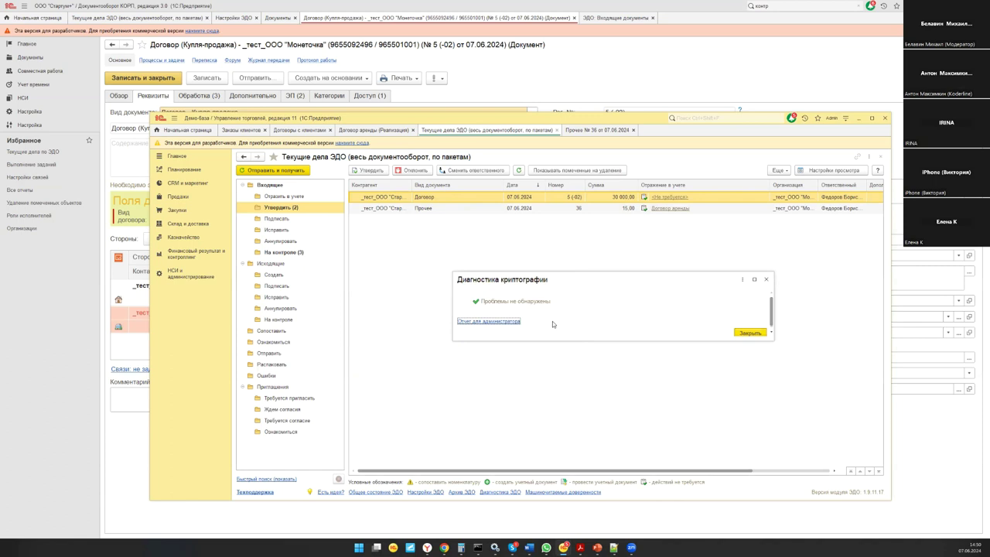
pyautogui.click(752, 331)
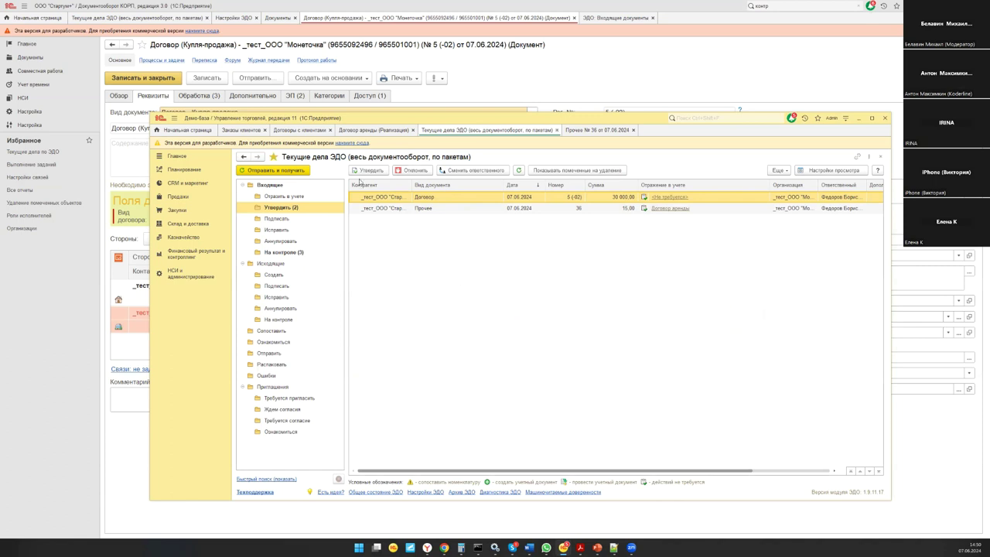
# Step: Send and receive EDO documents with the selected certificate, and check the incoming folders На контроле and Утвердить
pyautogui.click(272, 170)
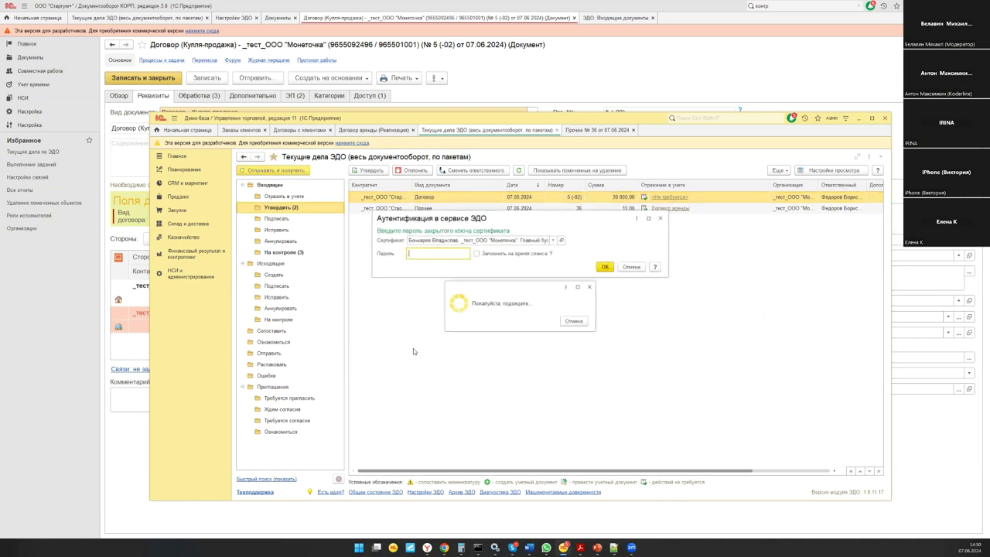
pyautogui.click(604, 268)
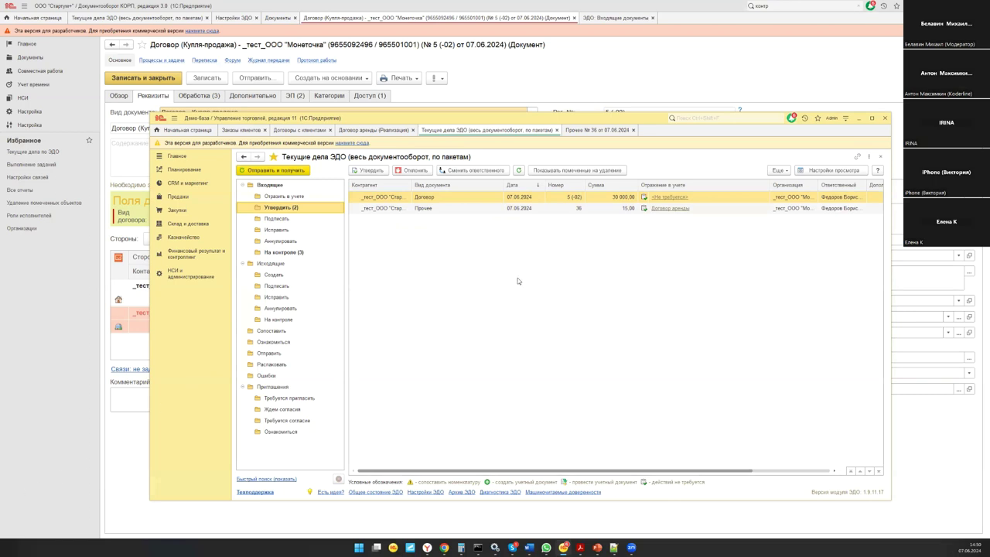
pyautogui.click(309, 251)
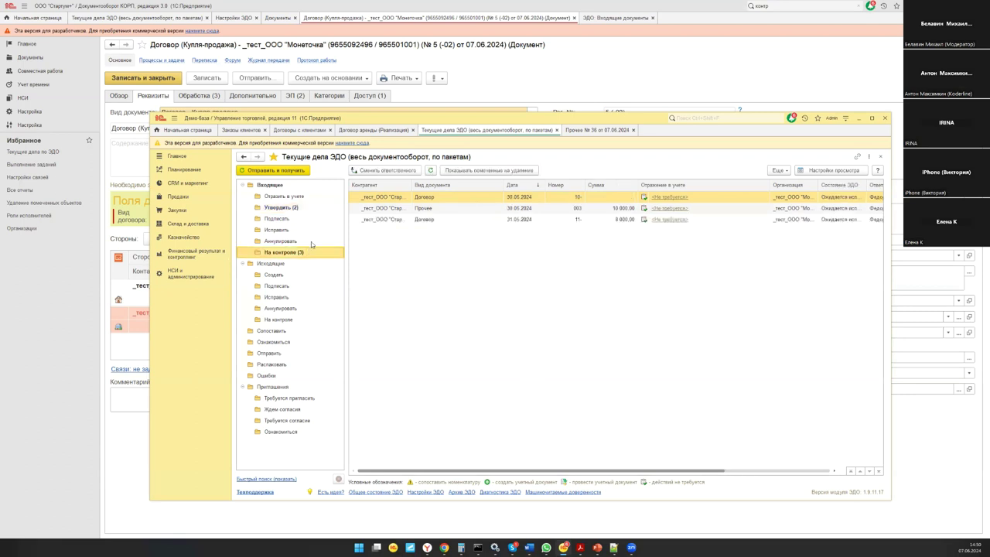
pyautogui.click(319, 208)
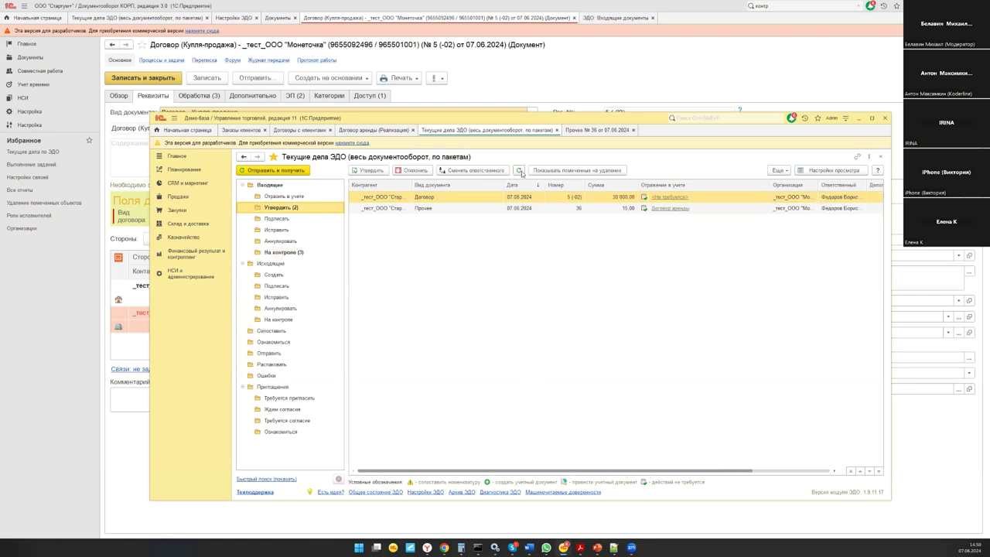
# Step: Switch to Document Management, check incoming Утвердить in Текущие дела ЭДО, and send and receive documents using the _тест_ООО "Стартум ПЛЮС" certificate
pyautogui.hotkey('alt', 'Tab')
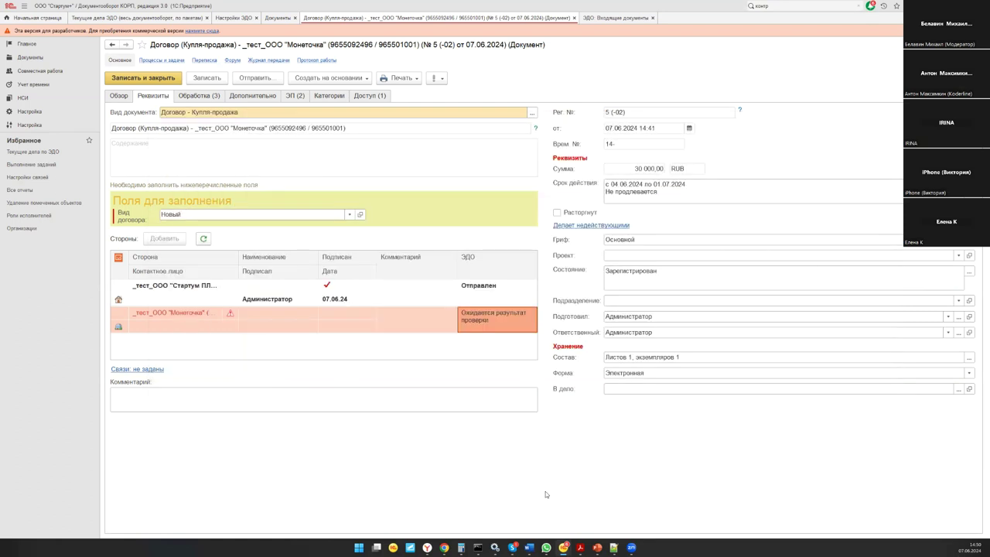
pyautogui.click(113, 17)
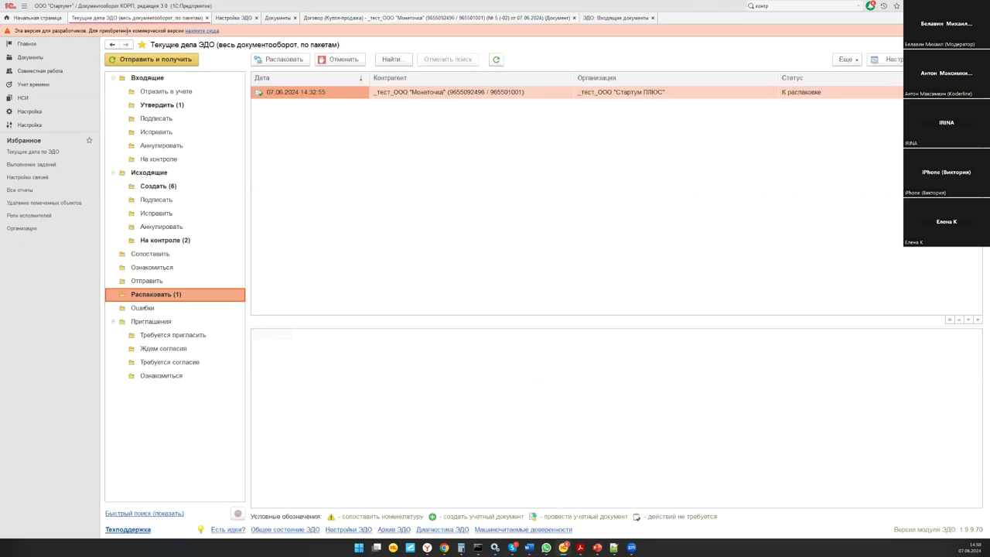
pyautogui.click(161, 107)
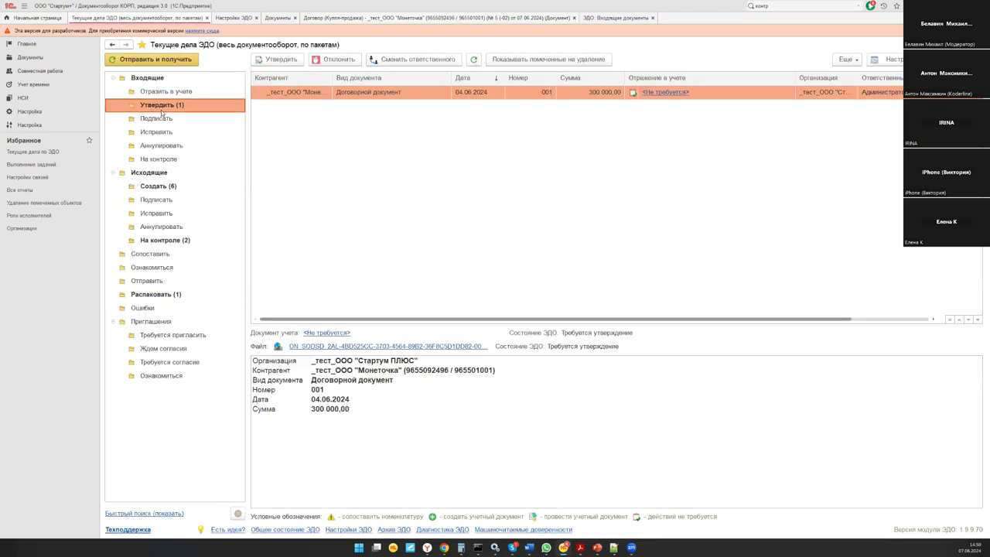
pyautogui.click(145, 77)
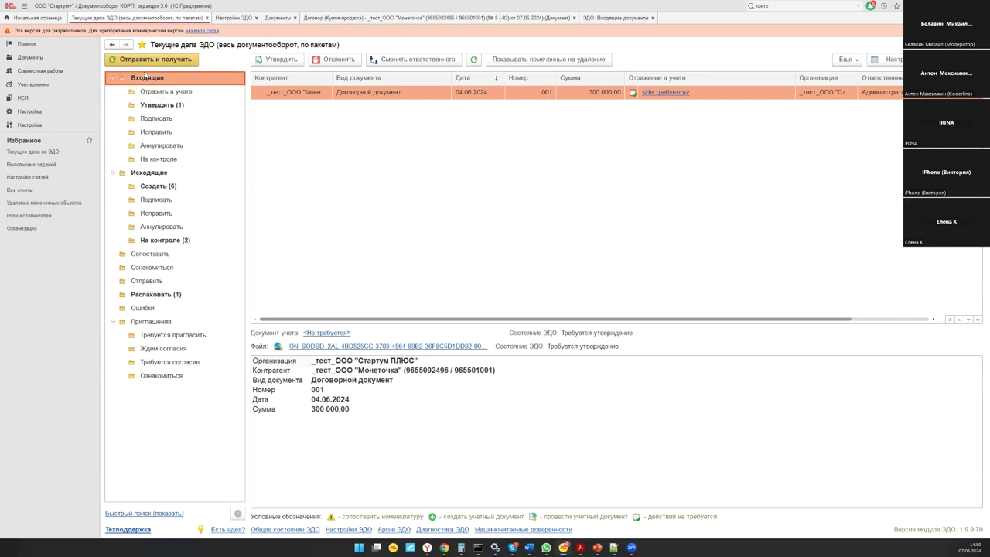
pyautogui.click(155, 60)
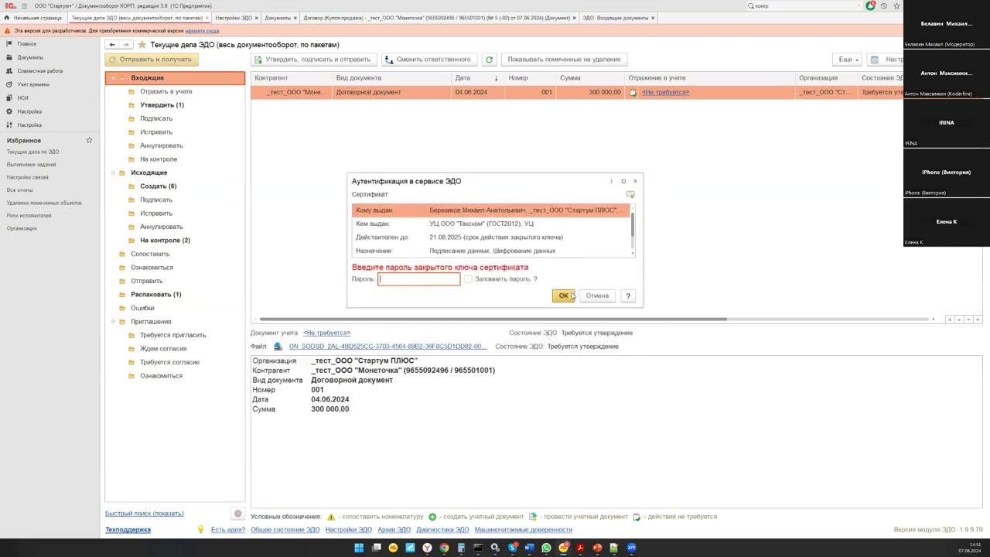
pyautogui.click(564, 296)
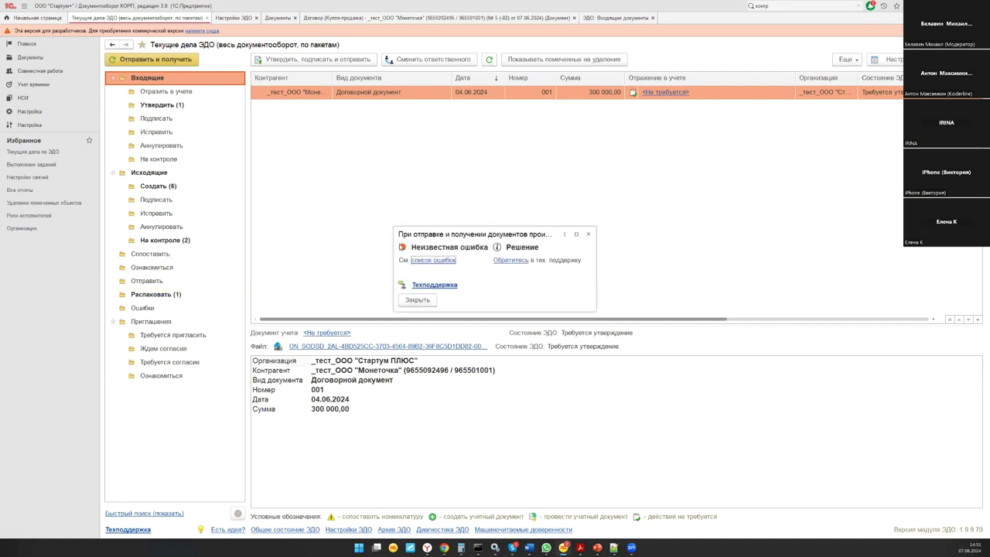
# Step: Examine the detailed list of exchange errors and close the error windows
pyautogui.click(433, 261)
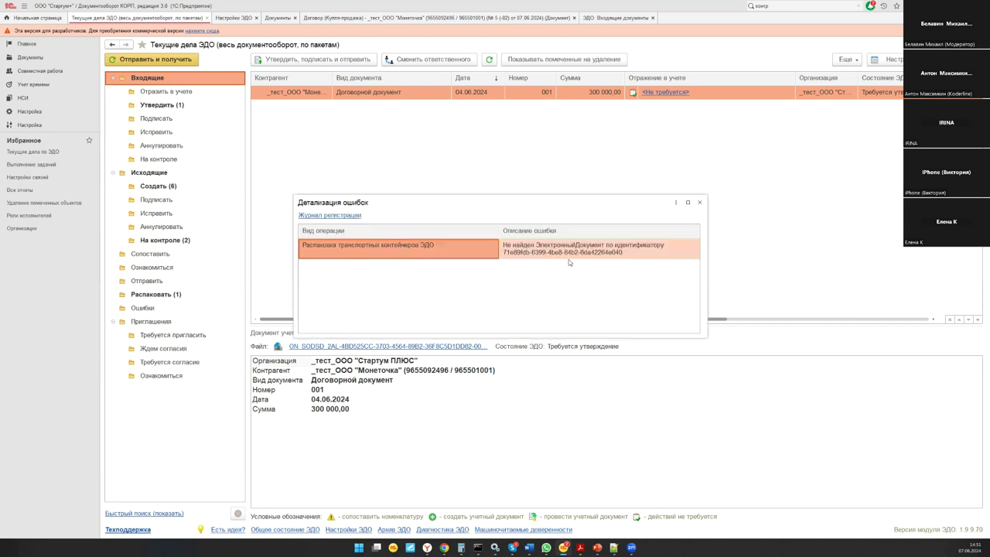
pyautogui.click(699, 202)
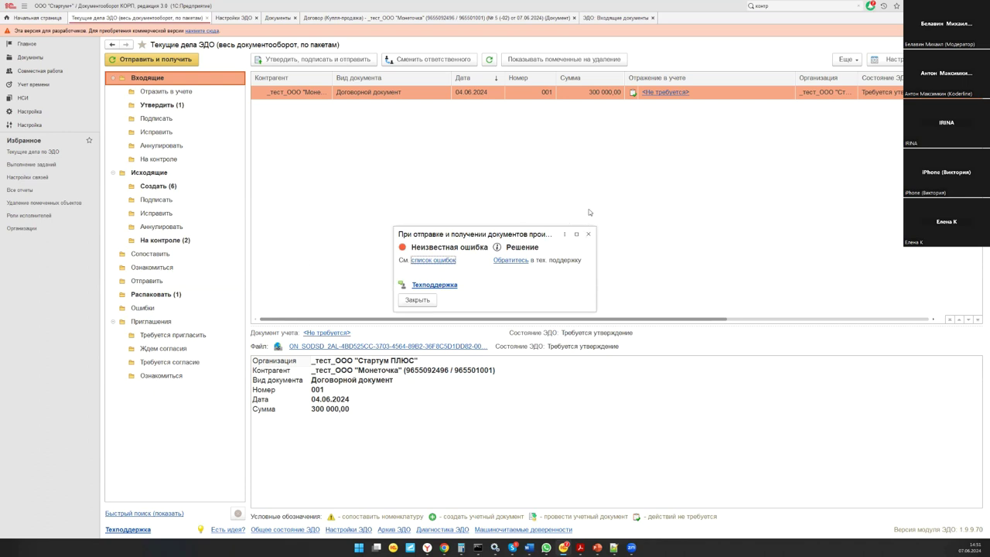
pyautogui.click(586, 236)
# Step: Open contract № 5 (-02) from the outgoing На контроле folder and view its Извещение о получении
pyautogui.click(174, 246)
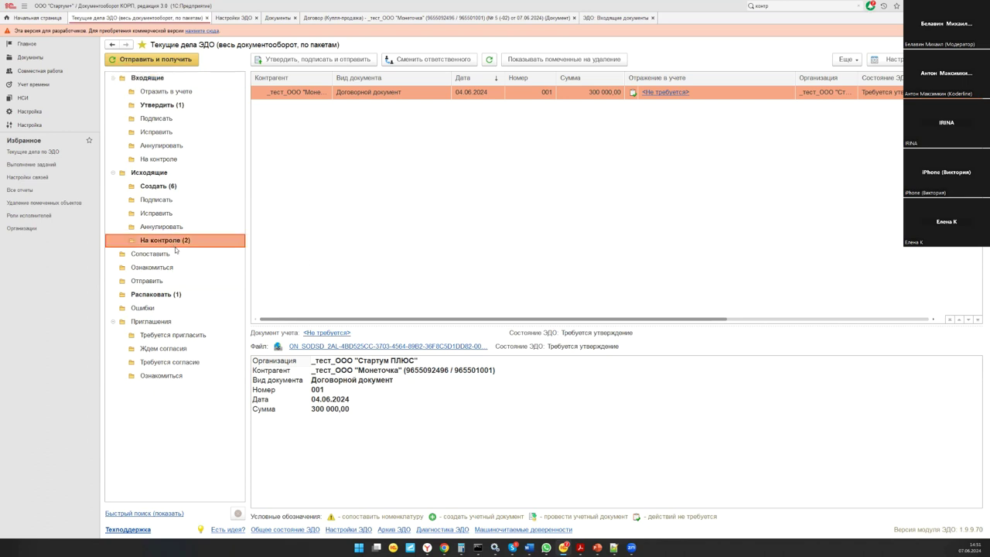
pyautogui.click(309, 95)
pyautogui.doubleClick(308, 93)
pyautogui.click(219, 189)
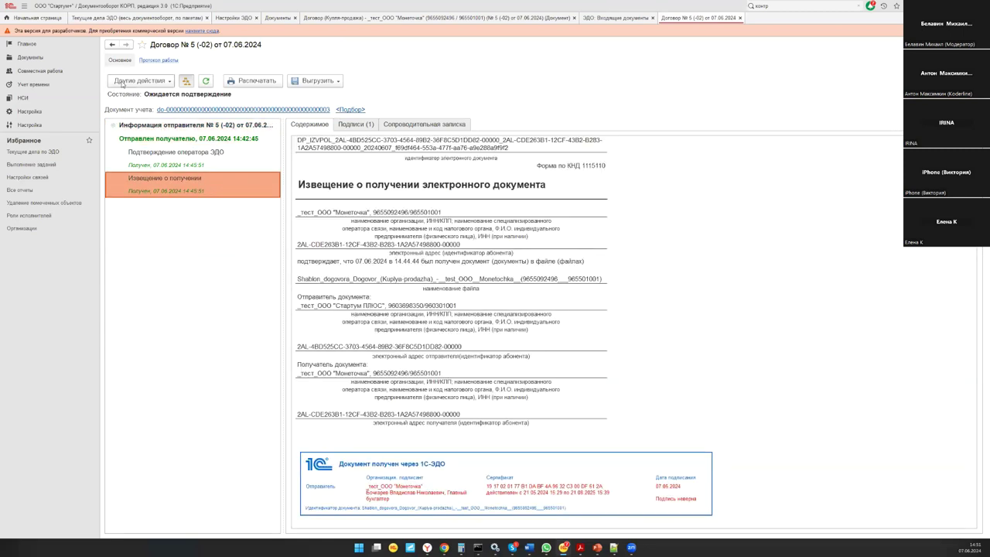
# Step: Forcibly close the EDO exchange of contract № 5 (-02) with the reason "ав", close its card, and switch to the presentation
pyautogui.click(126, 80)
pyautogui.click(147, 108)
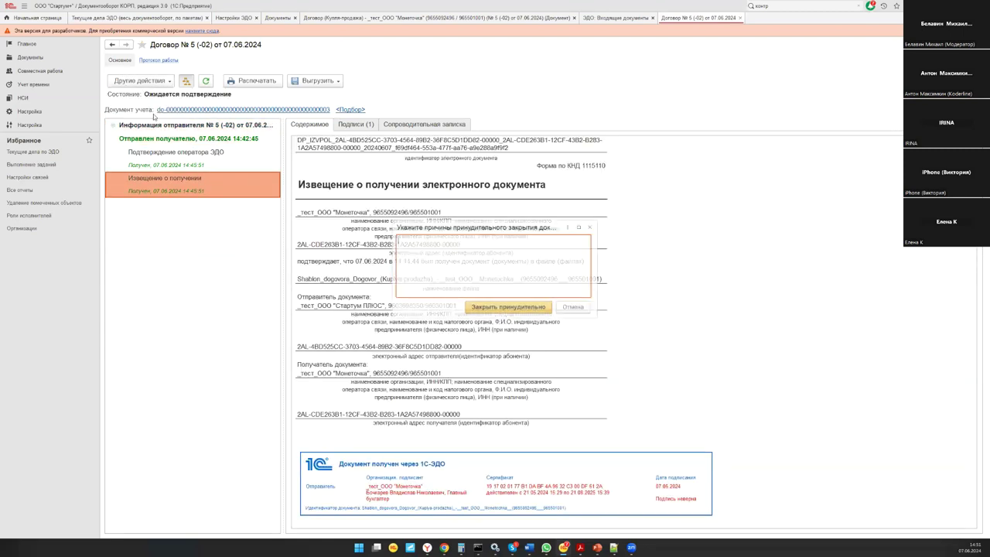
pyautogui.write('ав')
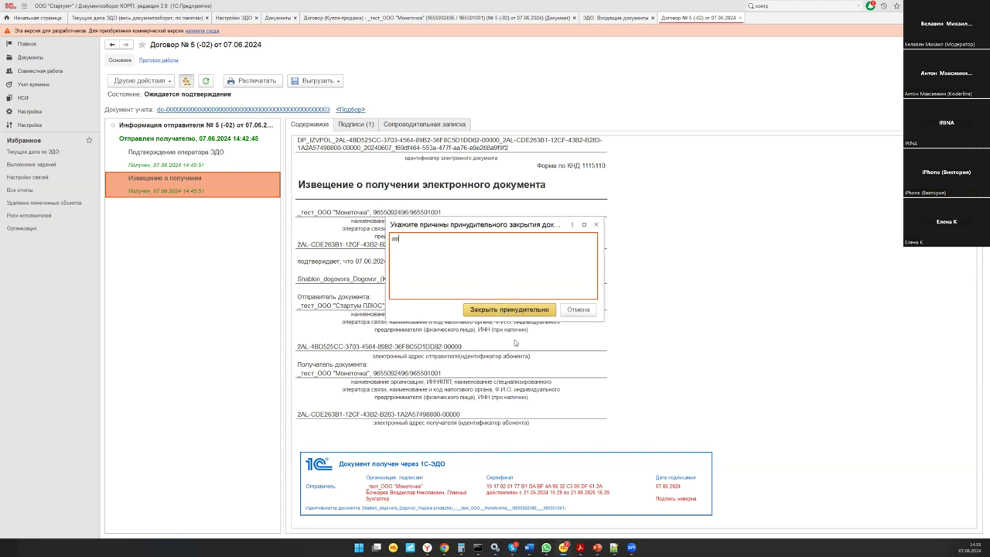
pyautogui.click(518, 307)
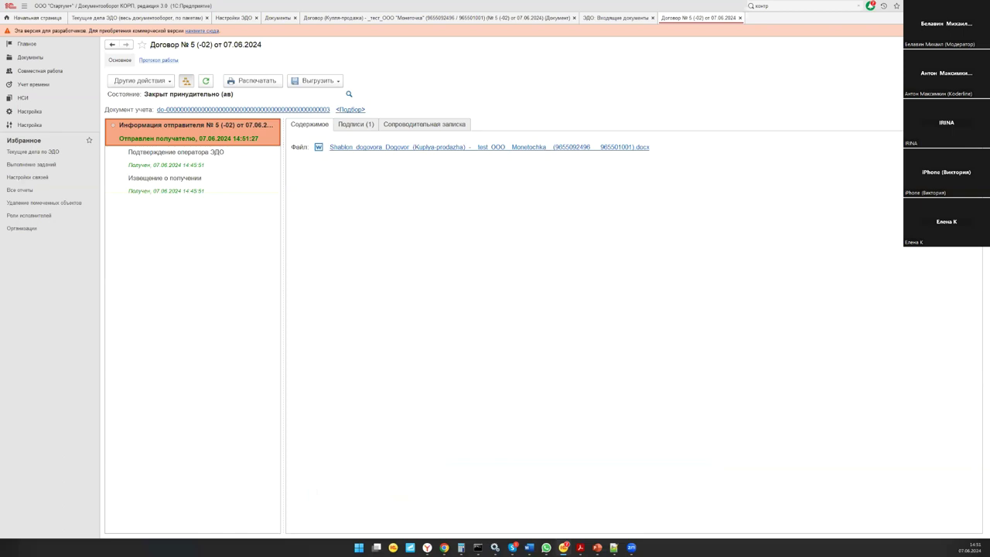
pyautogui.press('Escape')
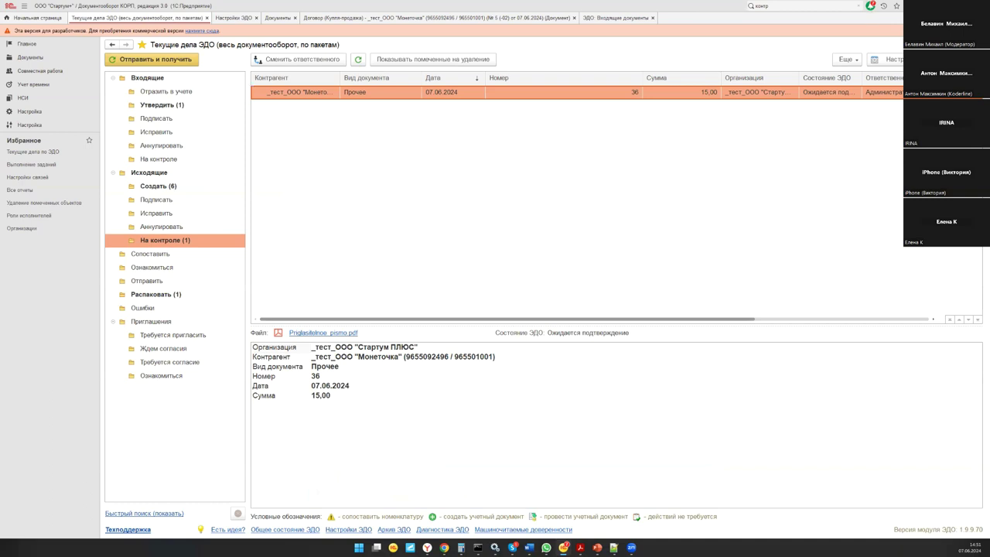
pyautogui.hotkey('alt', 'Tab')
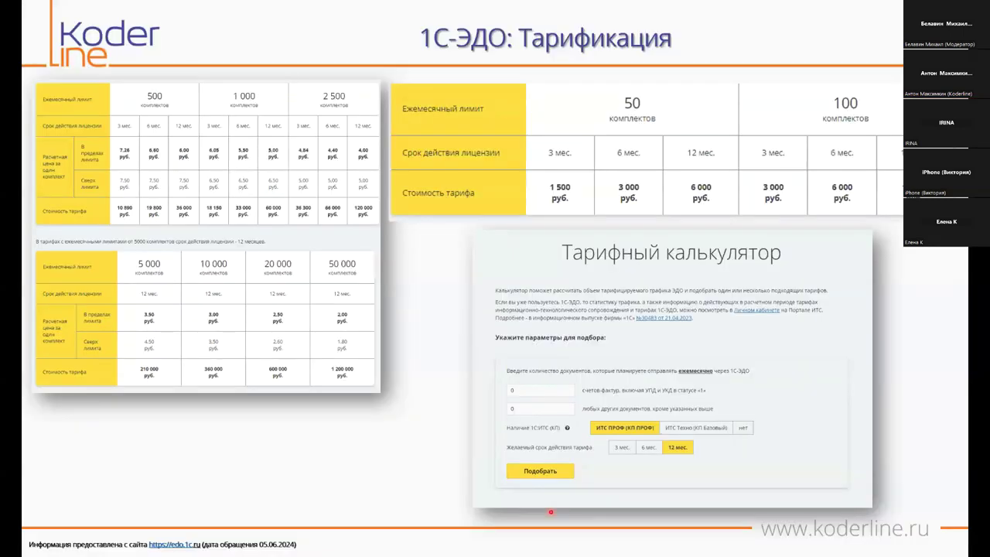